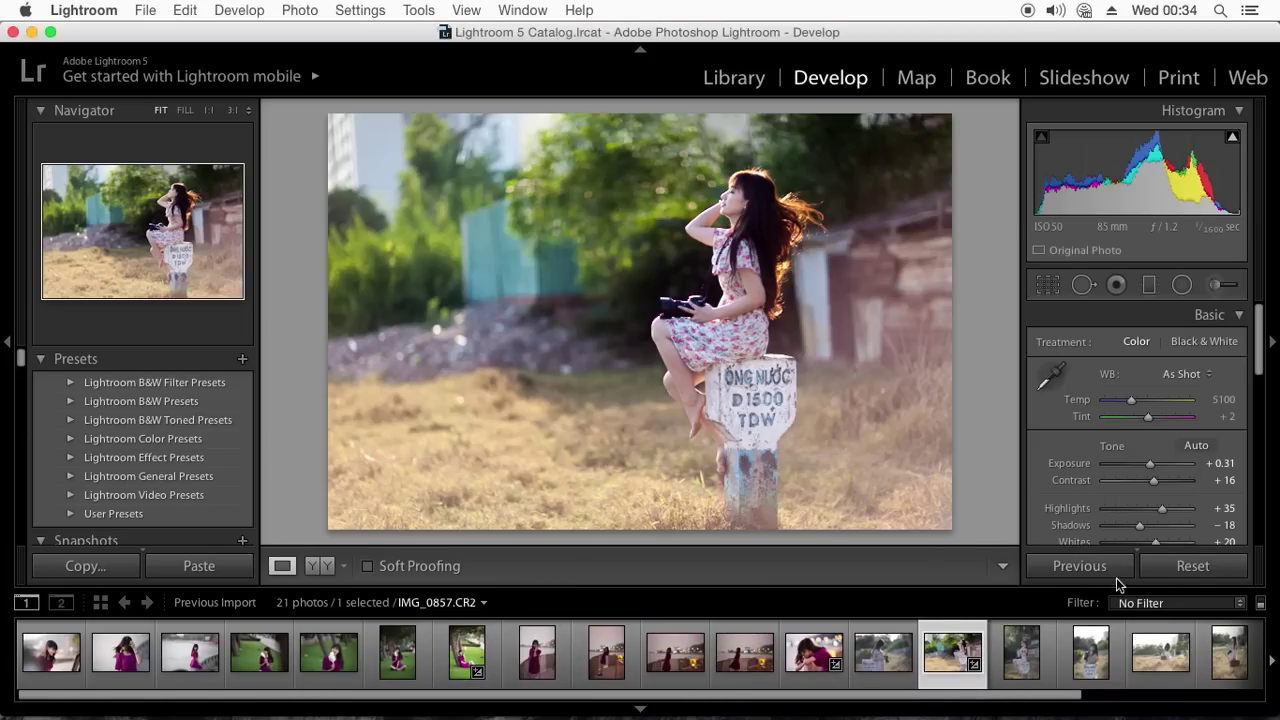
Reset develop settings on the portrait, 6I0A5003 and 6I0A5052, then open IMG_0857.
click(1155, 572)
click(466, 652)
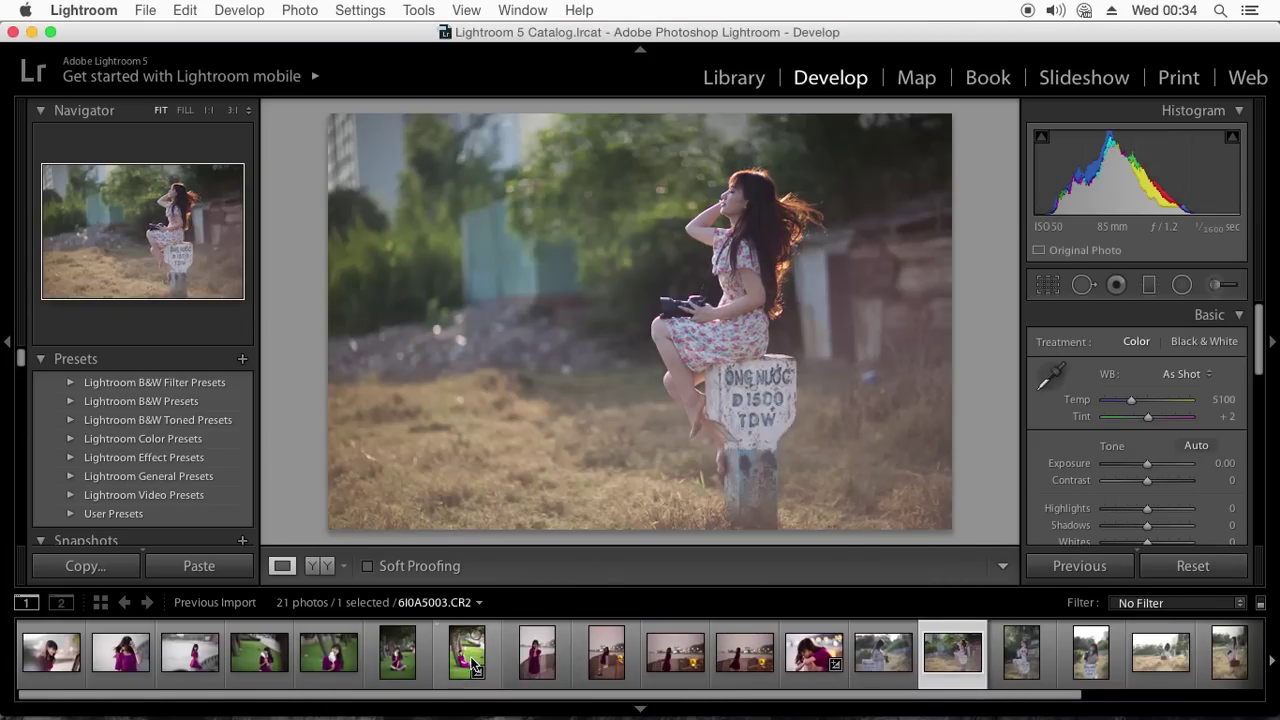
click(1218, 566)
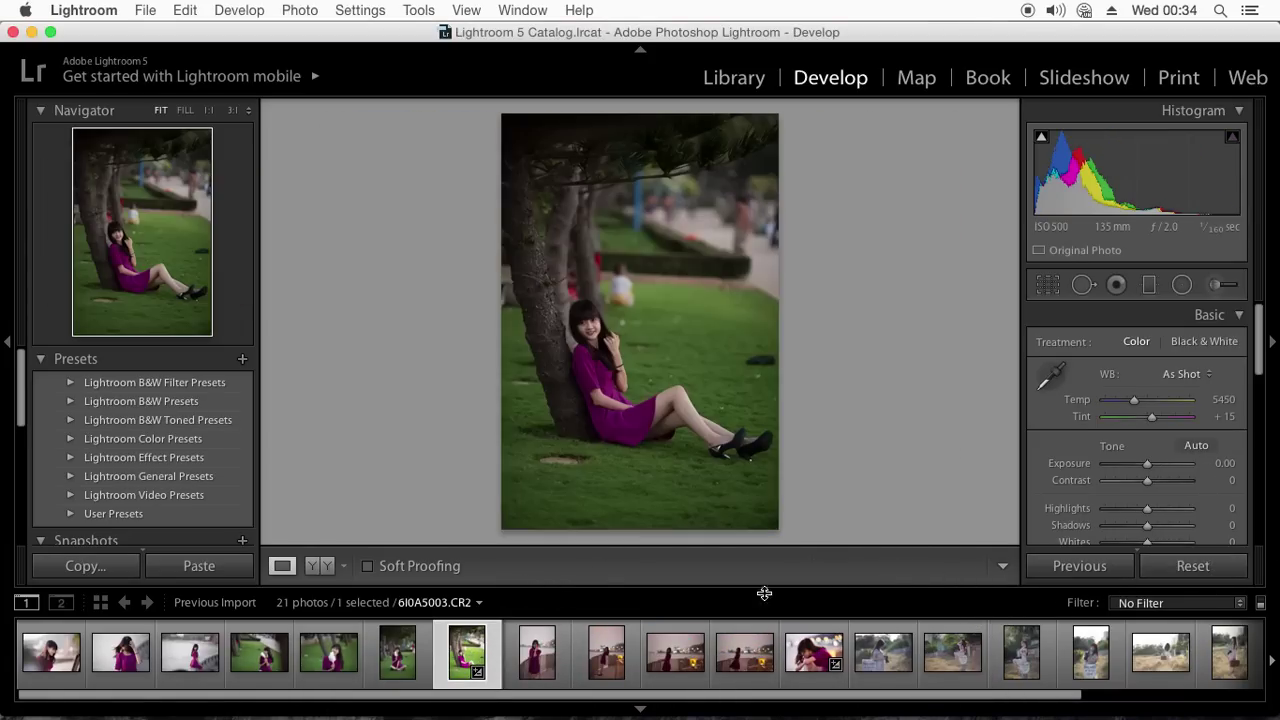
click(814, 652)
click(1215, 566)
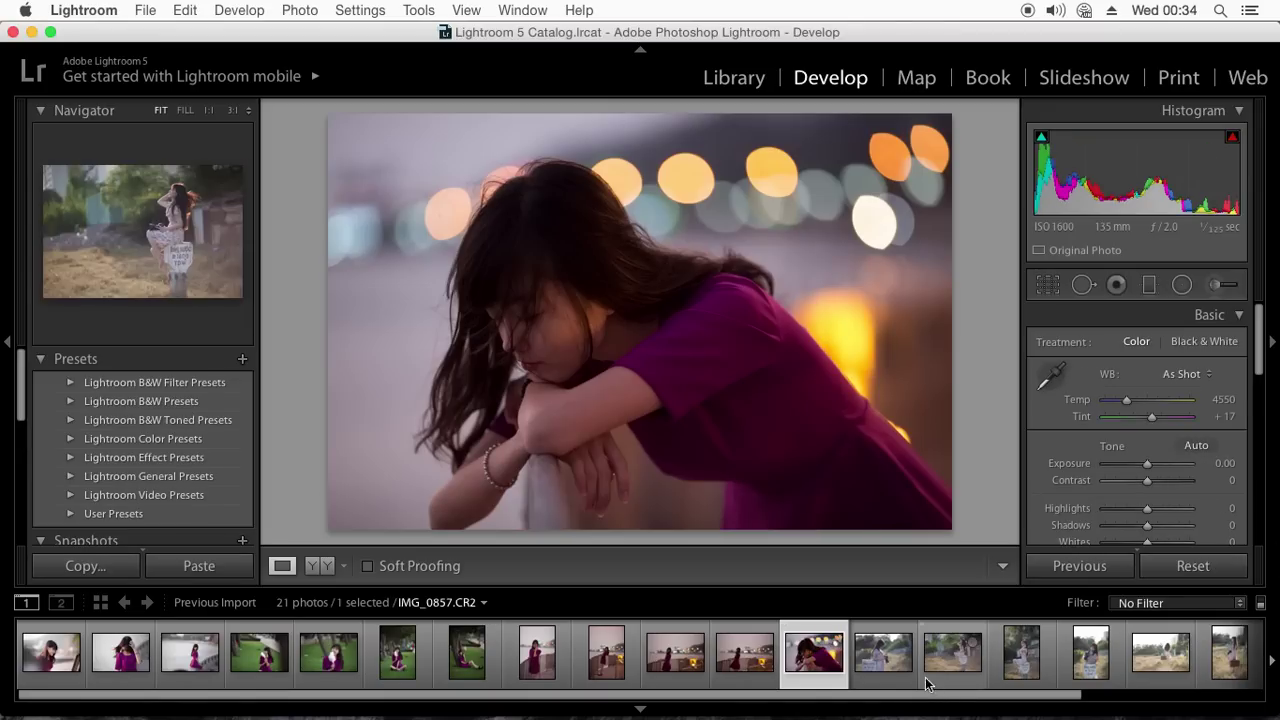
click(883, 652)
click(952, 652)
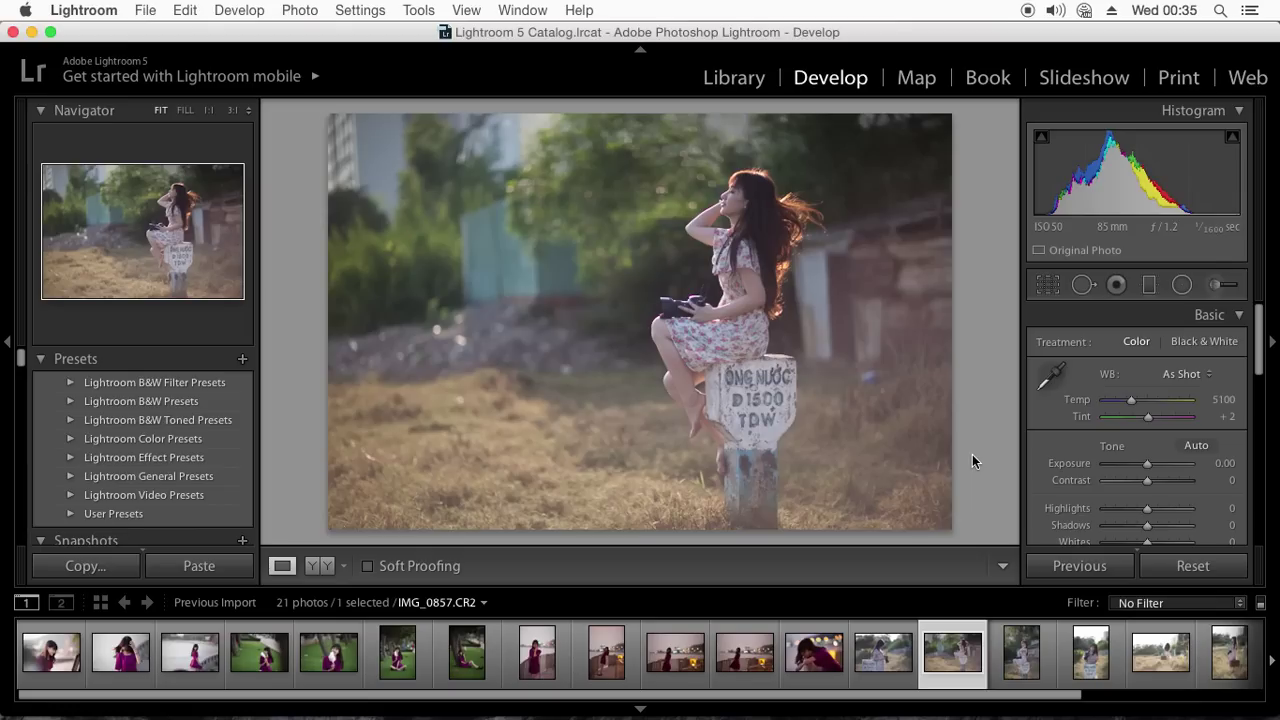
Collapse the top module picker strip to give the photo and panels more room.
click(641, 50)
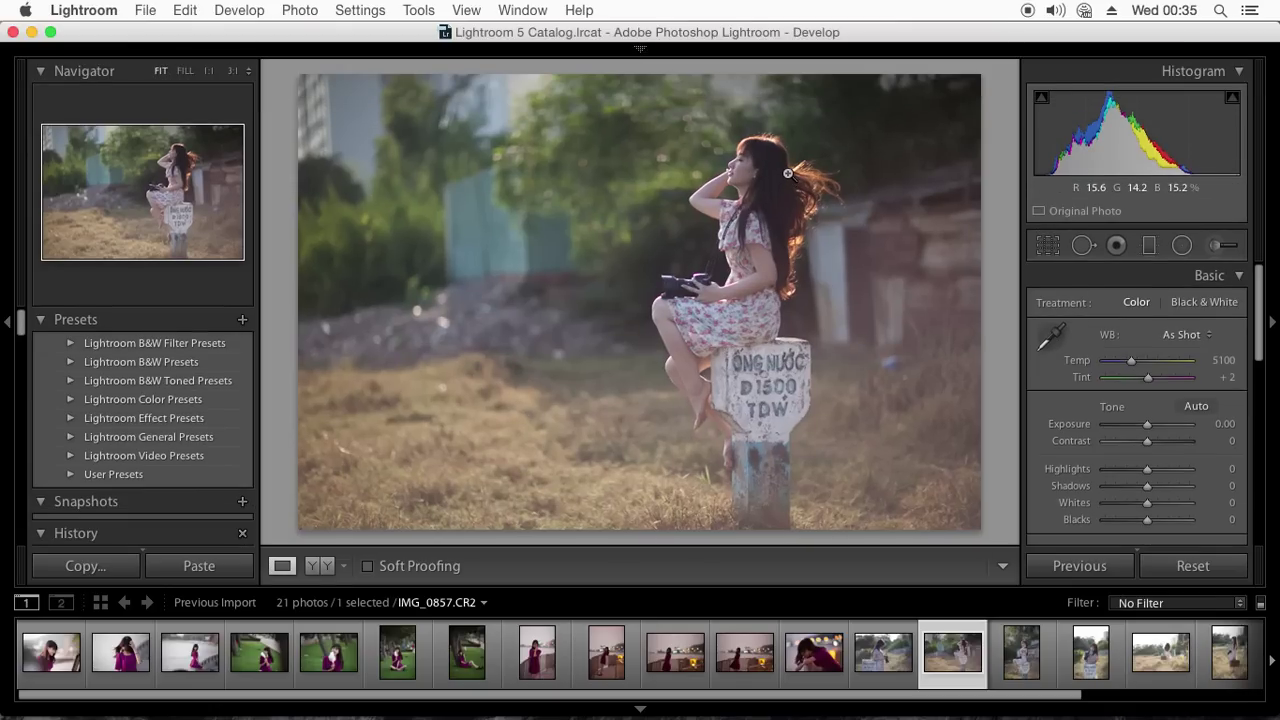
mouse_move(458, 673)
mouse_move(495, 710)
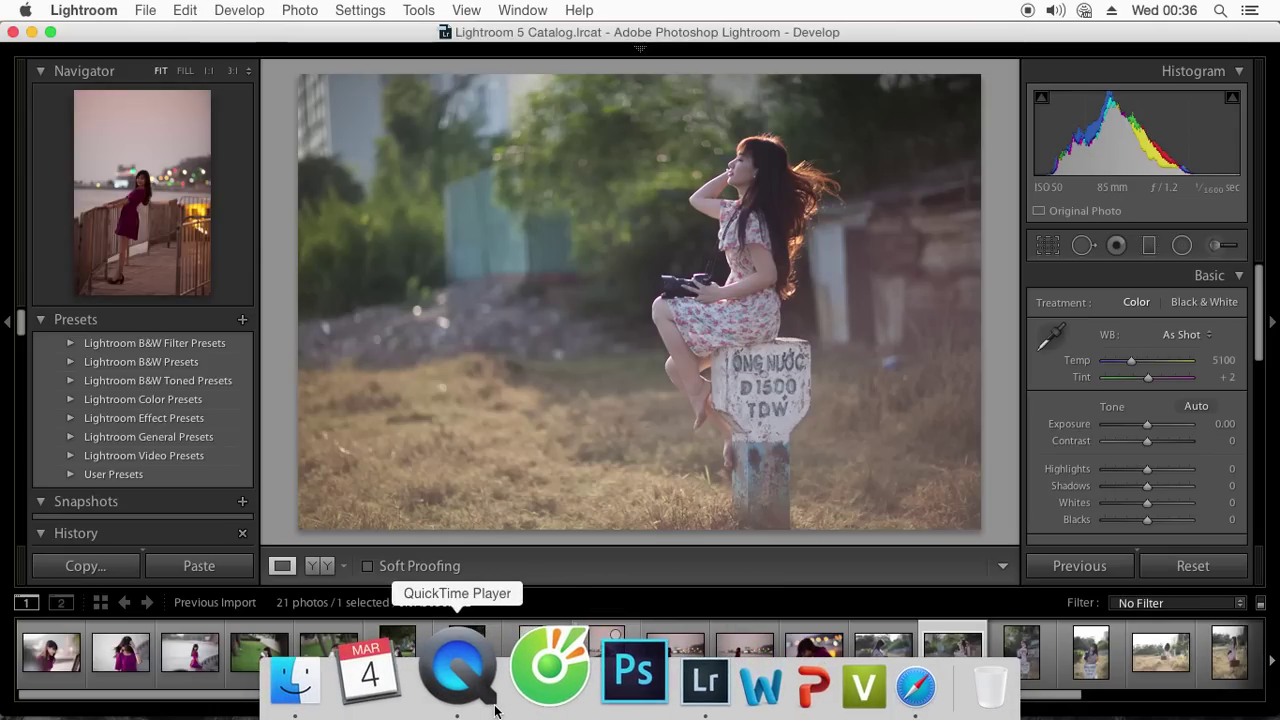
click(519, 695)
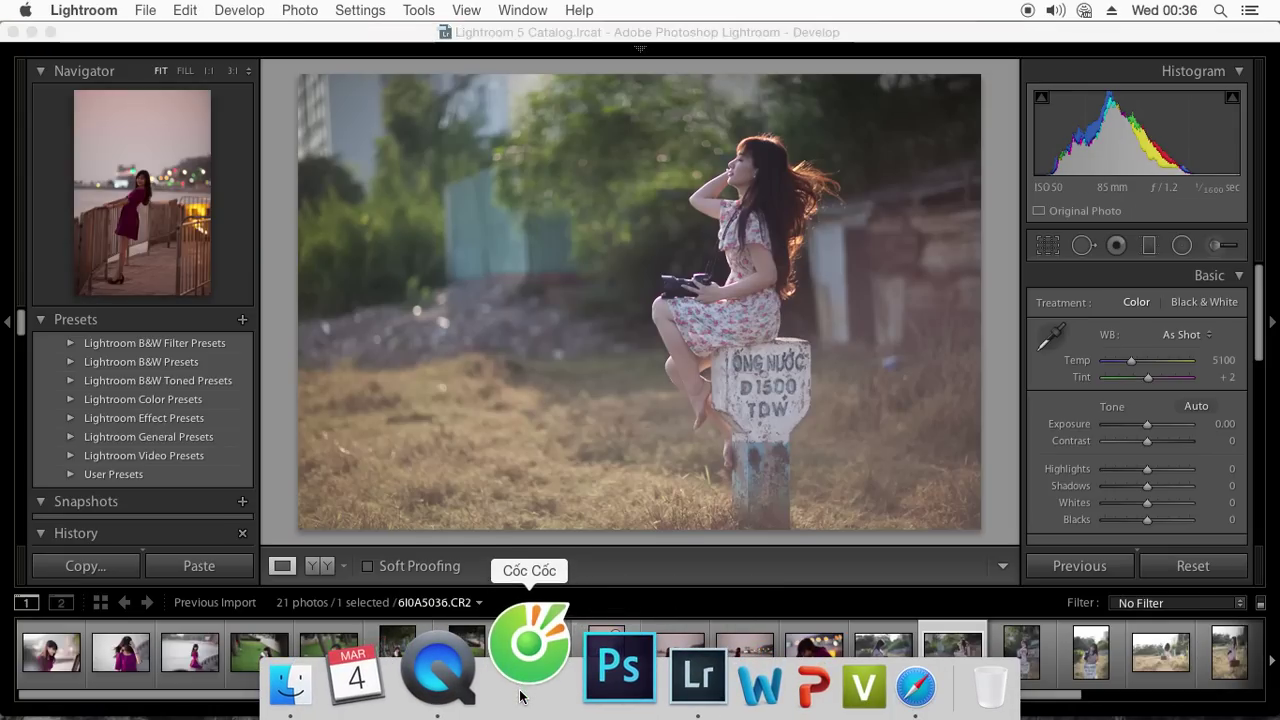
click(845, 682)
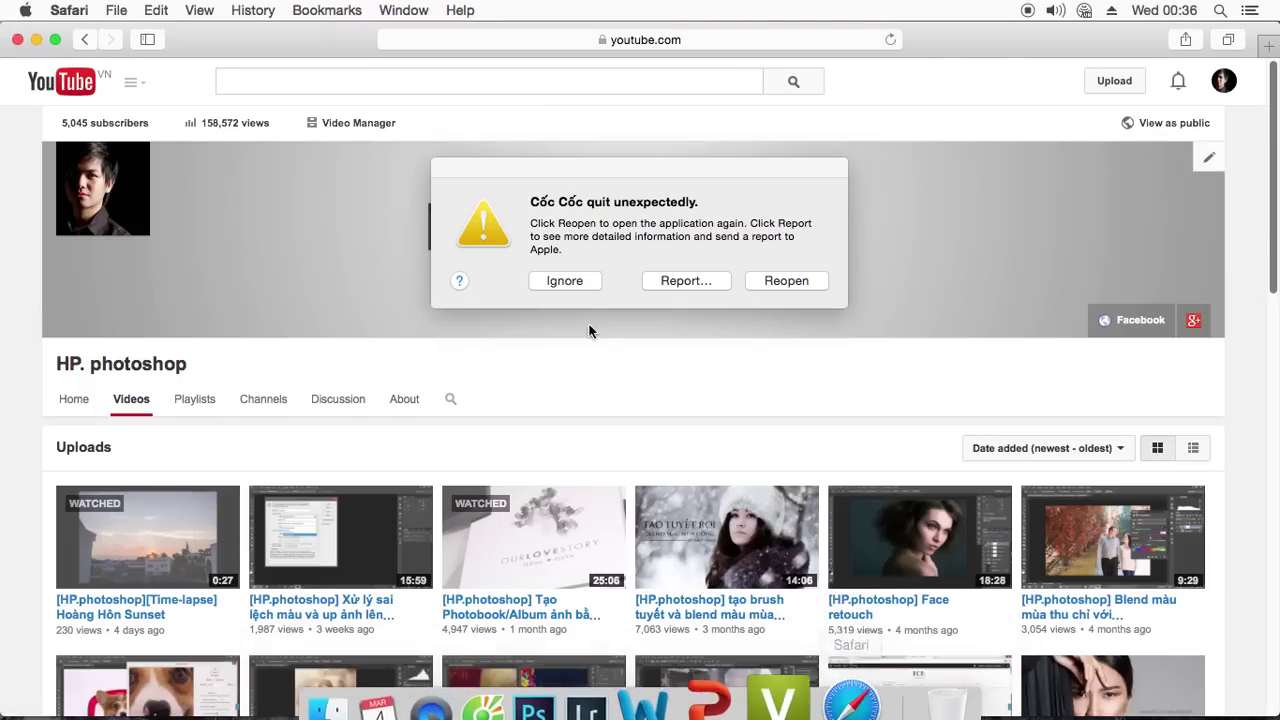
click(564, 280)
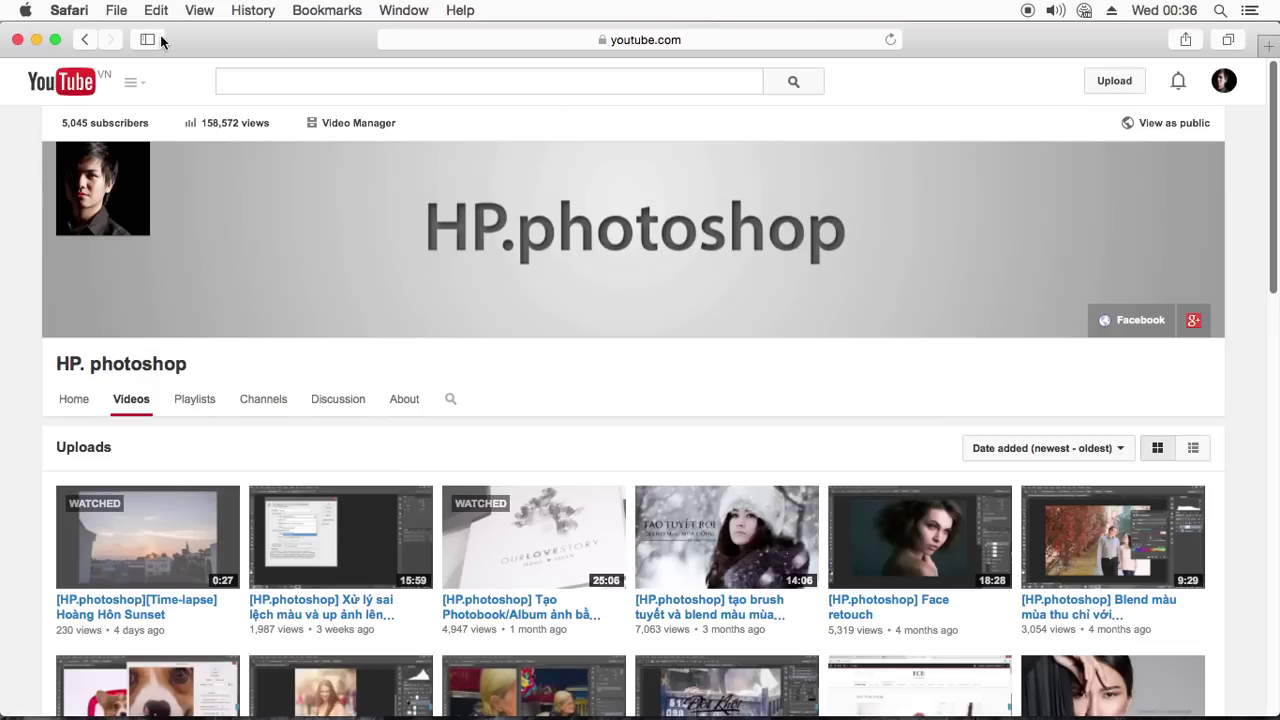
click(39, 38)
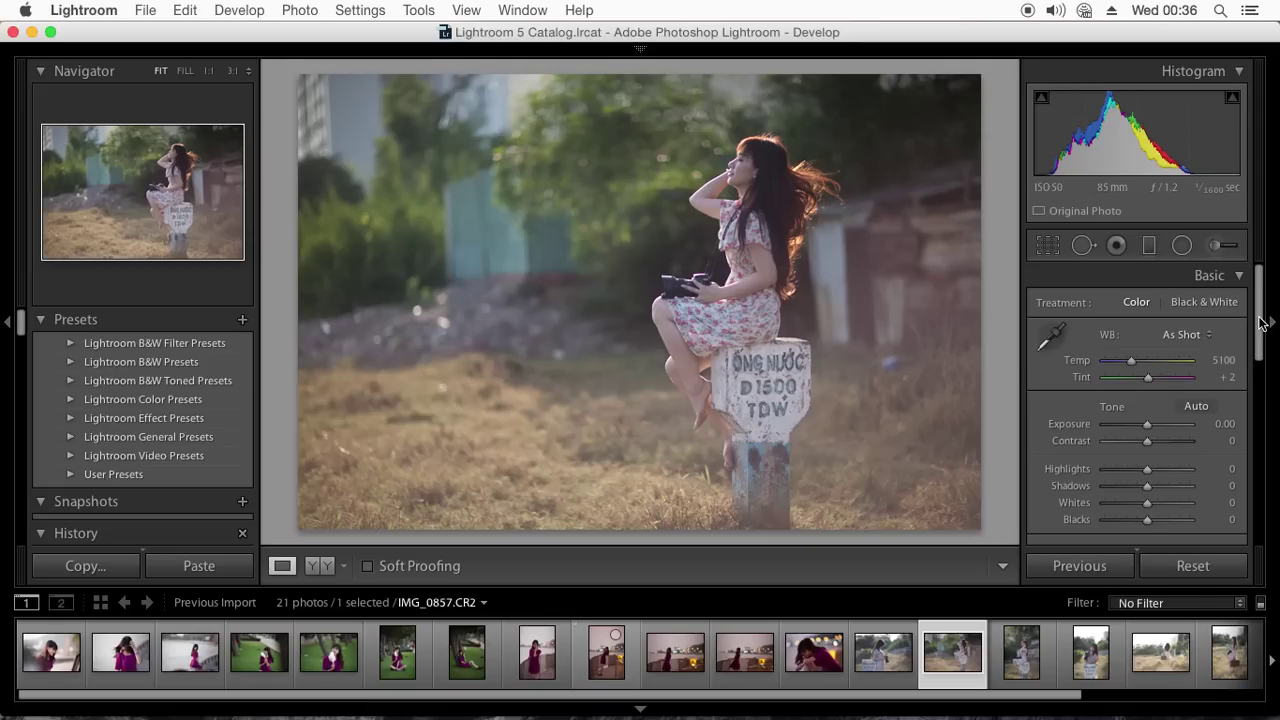
Scroll the Develop panels and turn on Solo Mode, leaving only Basic expanded.
scroll(1262, 333, down, 1)
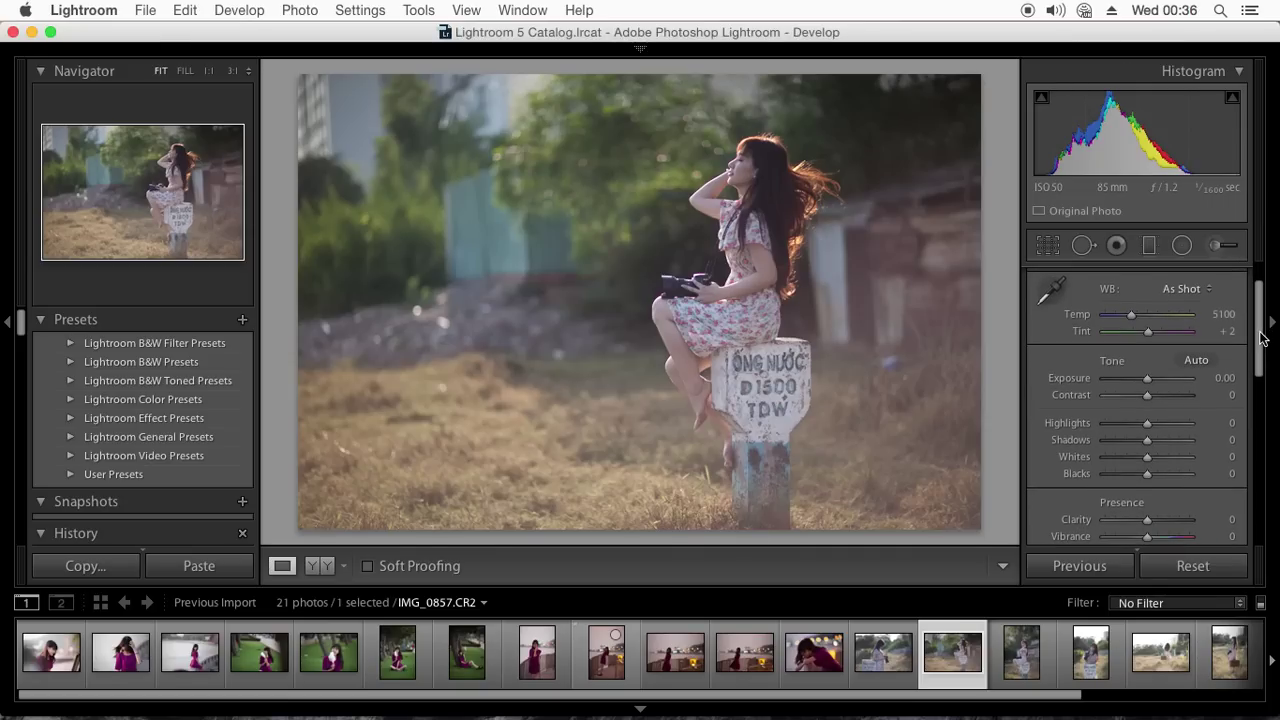
scroll(1258, 322, up, 1)
scroll(1255, 320, down, 1)
scroll(1240, 380, down, 2)
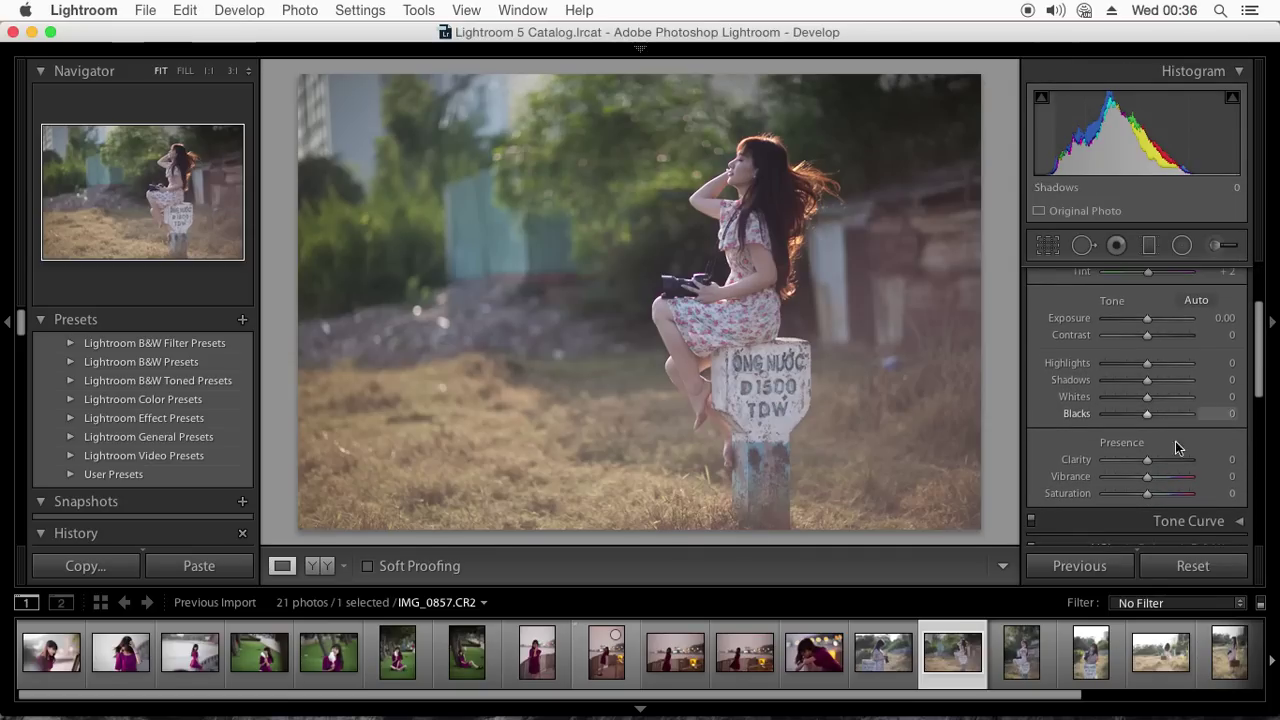
scroll(1260, 390, down, 2)
scroll(1260, 390, down, 4)
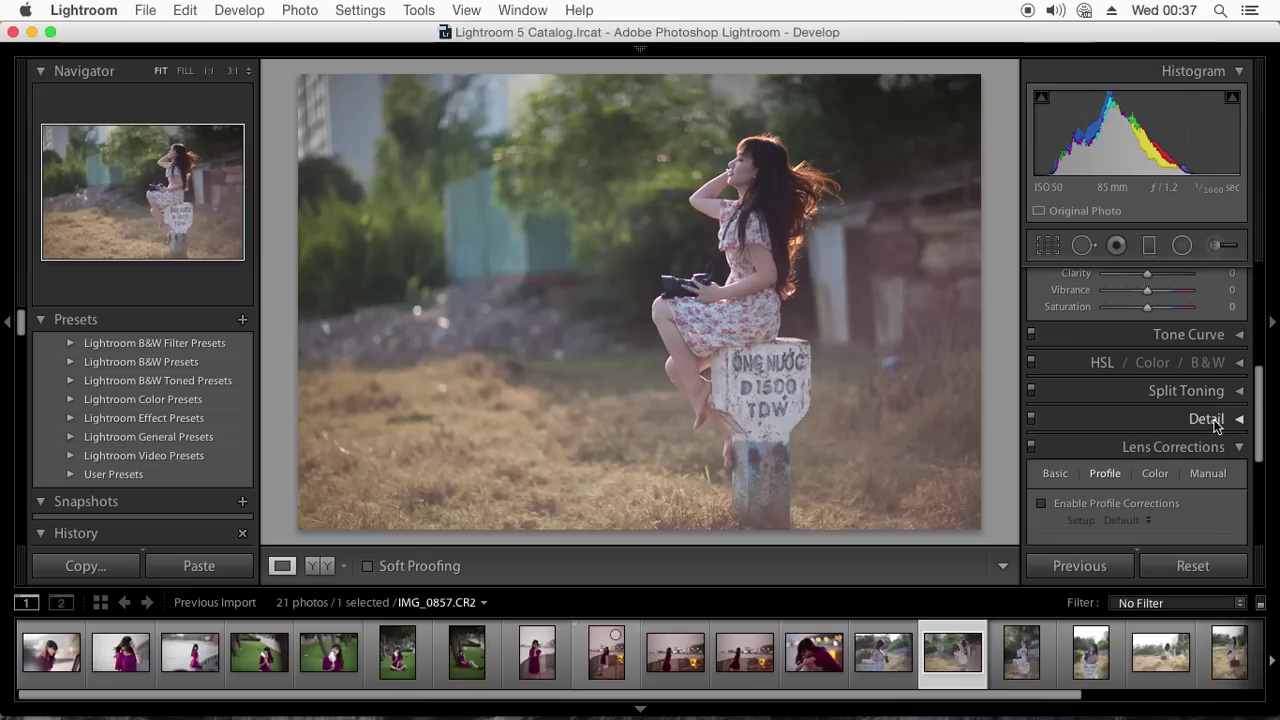
scroll(1255, 435, down, 2)
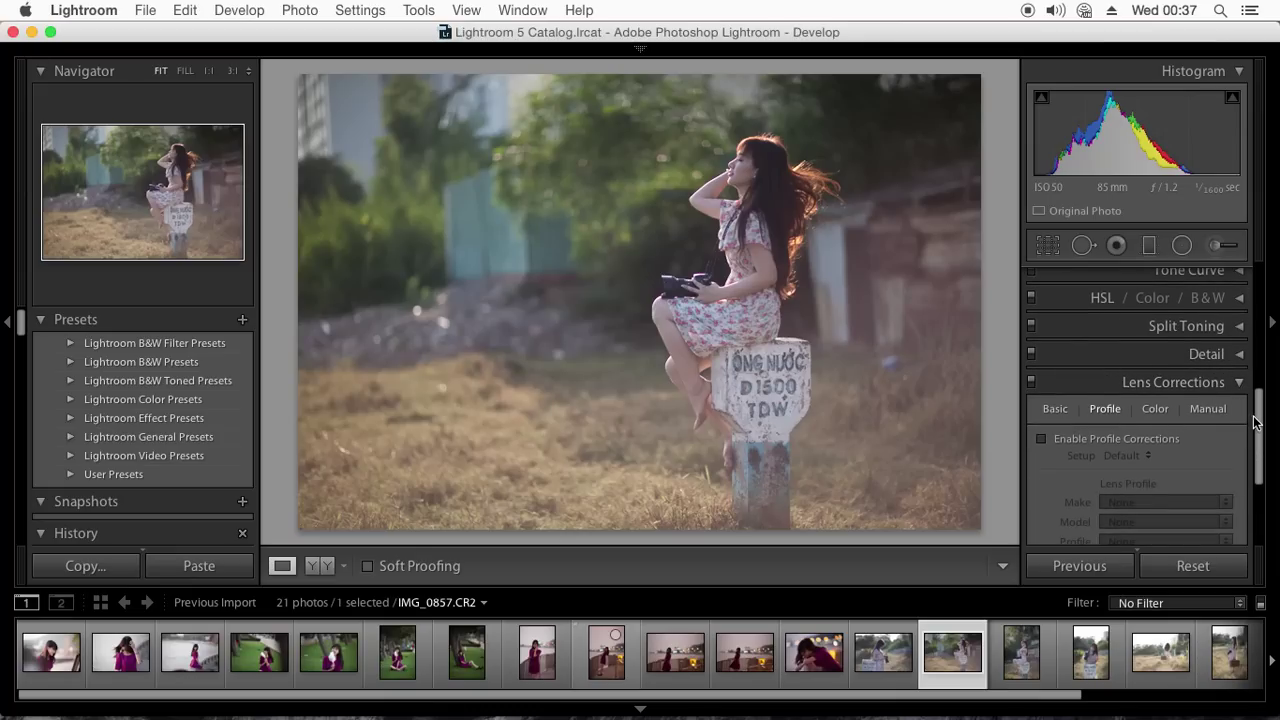
drag(1260, 440, 1263, 507)
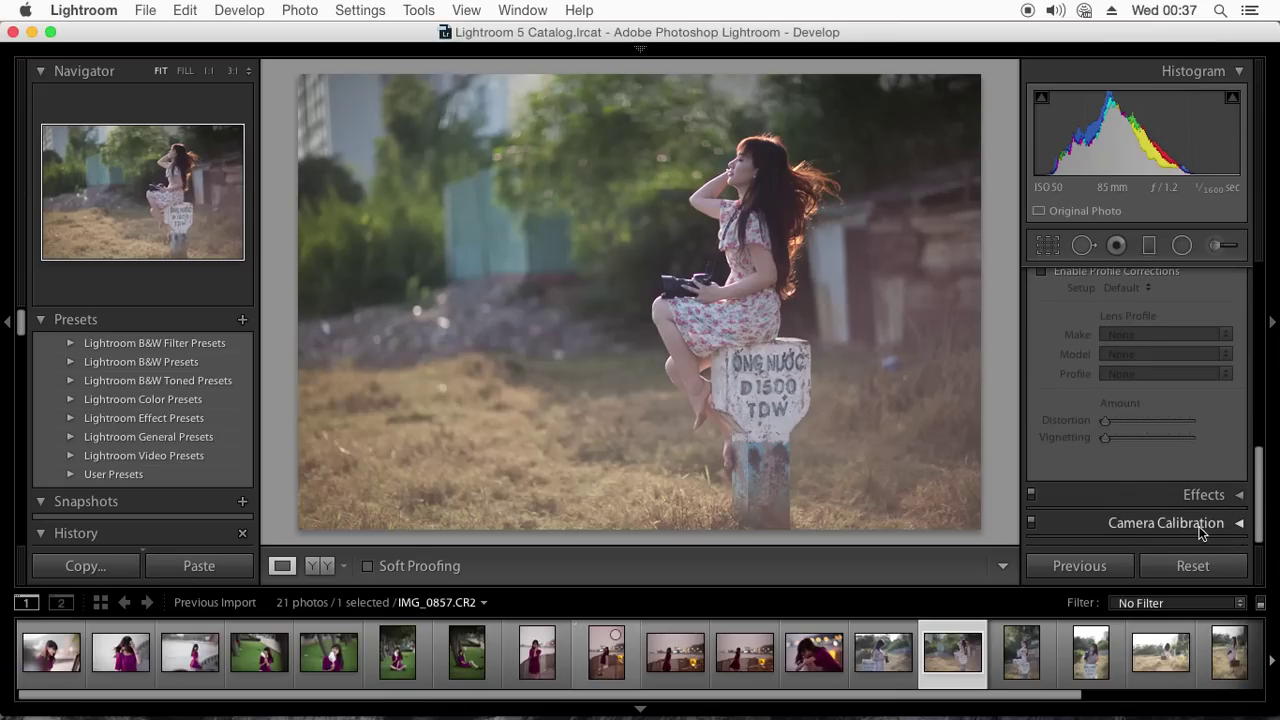
key(super+1)
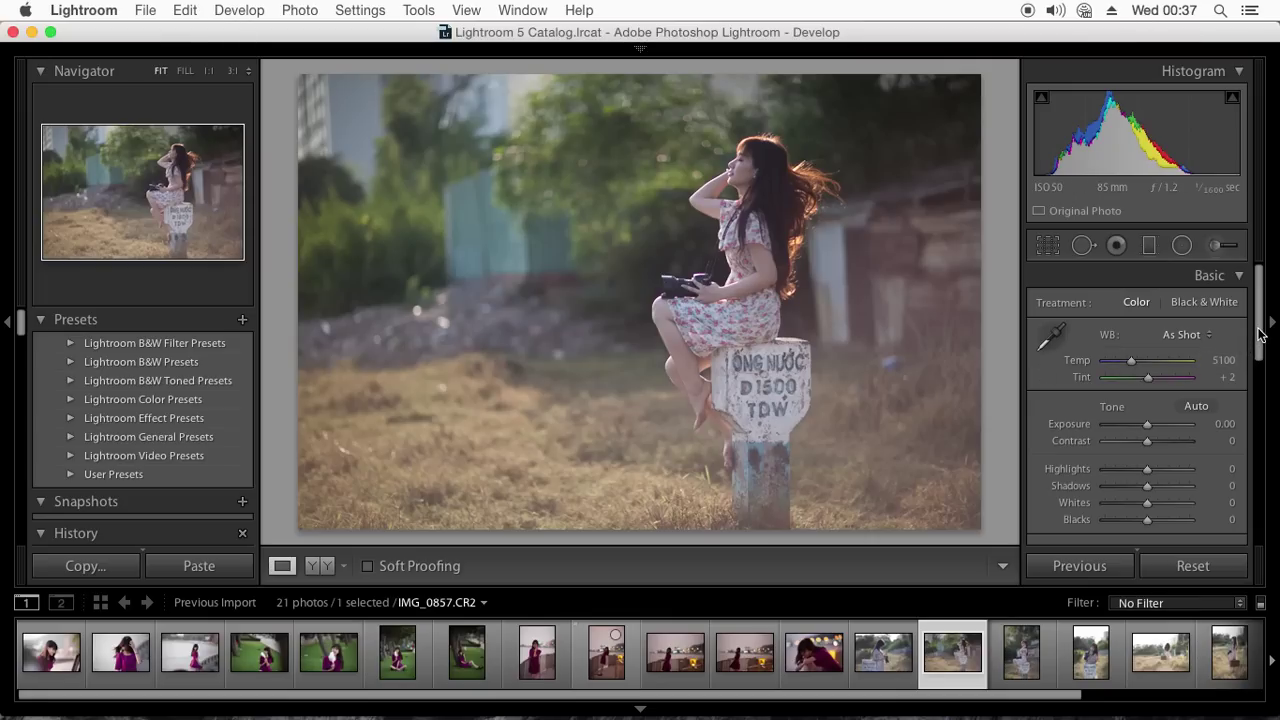
Enable the Canon EF 85mm lens profile correction and show the exposure and lens info overlay.
drag(1260, 337, 1262, 484)
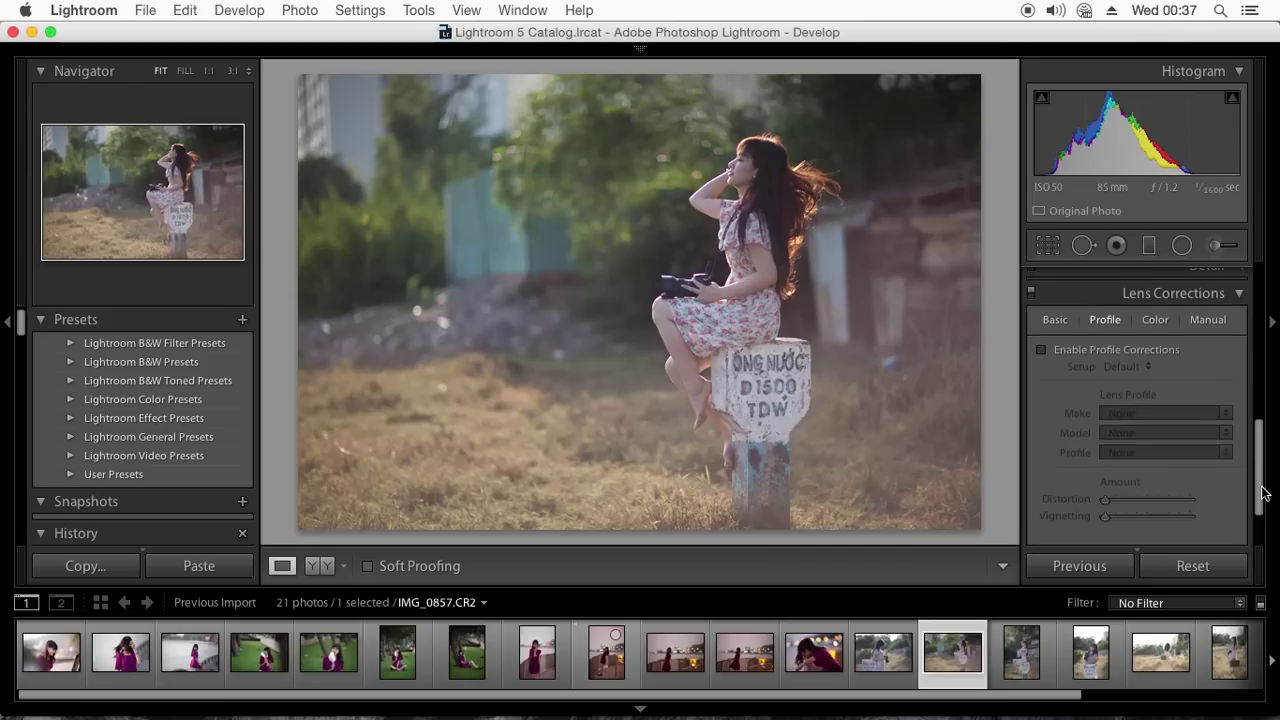
mouse_move(1262, 484)
mouse_down()
mouse_move(1275, 497)
mouse_move(1268, 463)
mouse_up()
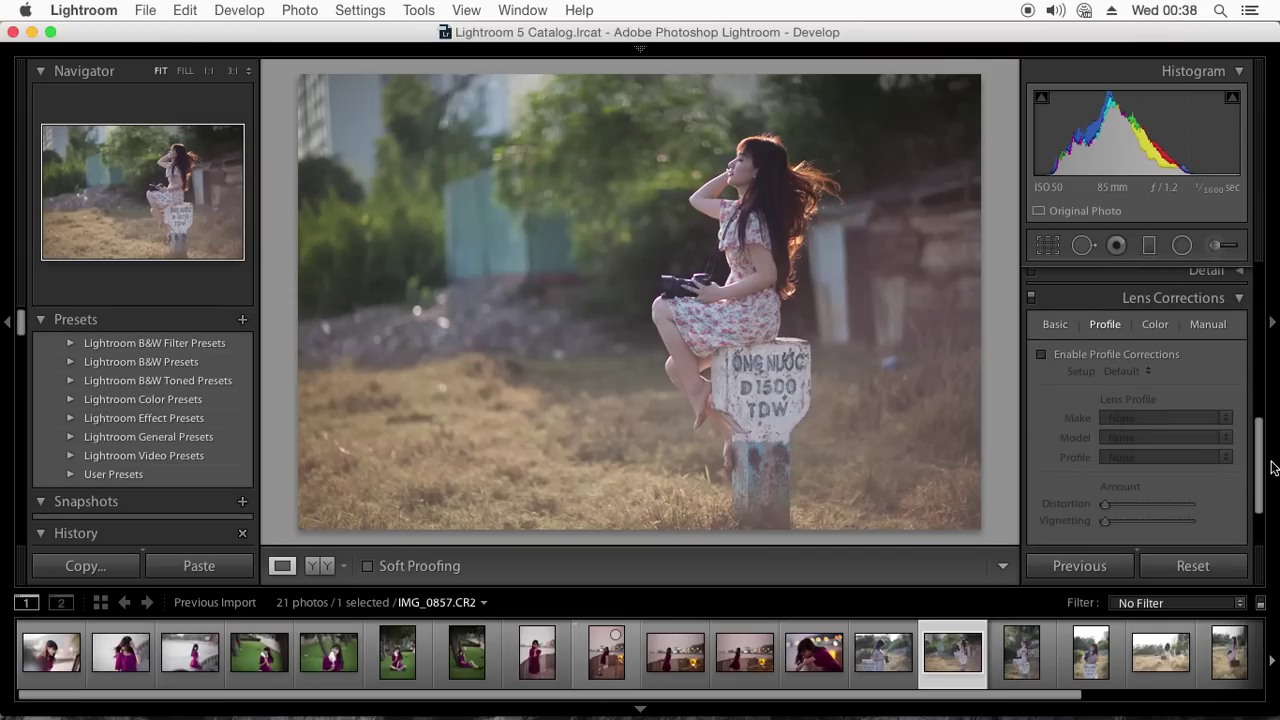
click(1054, 305)
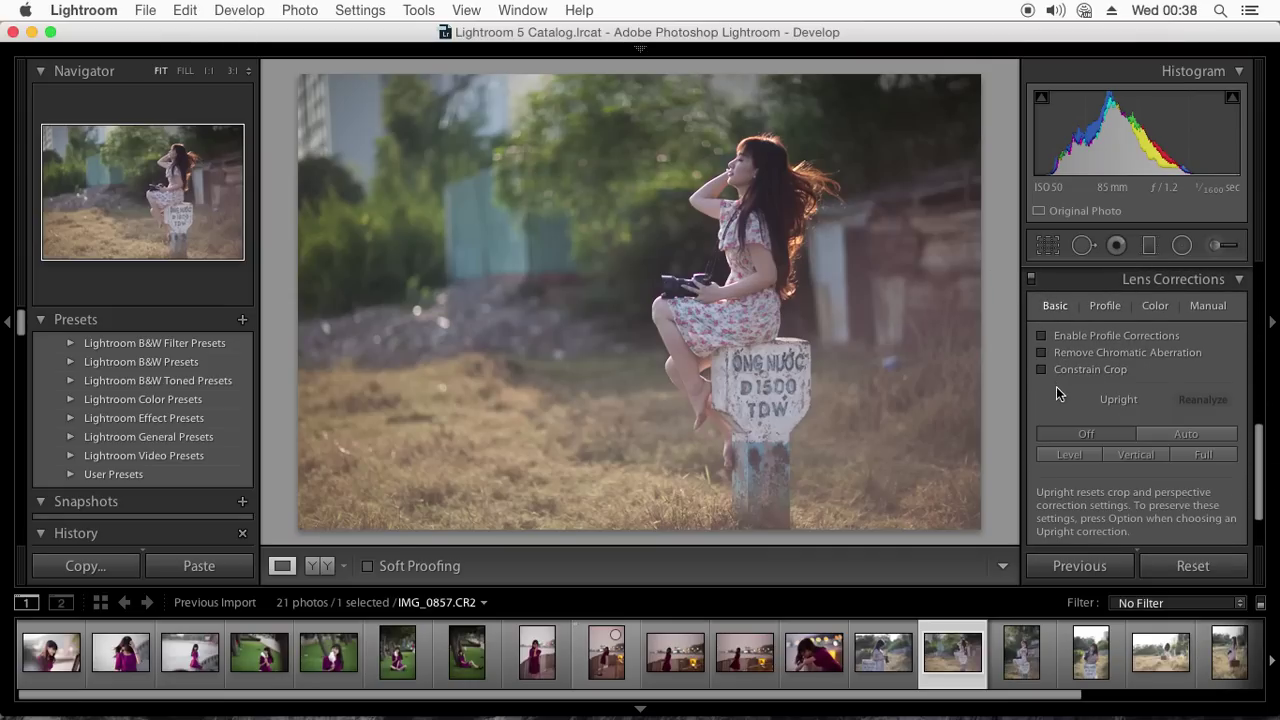
click(1110, 308)
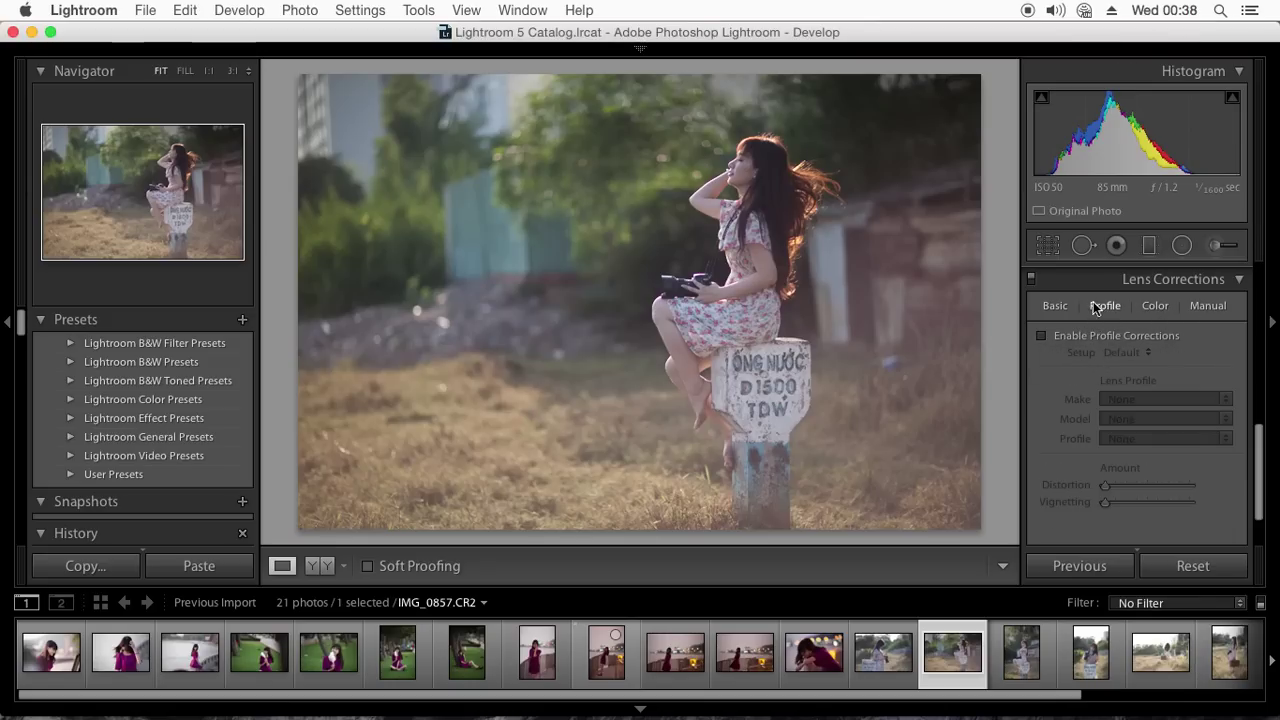
click(1041, 336)
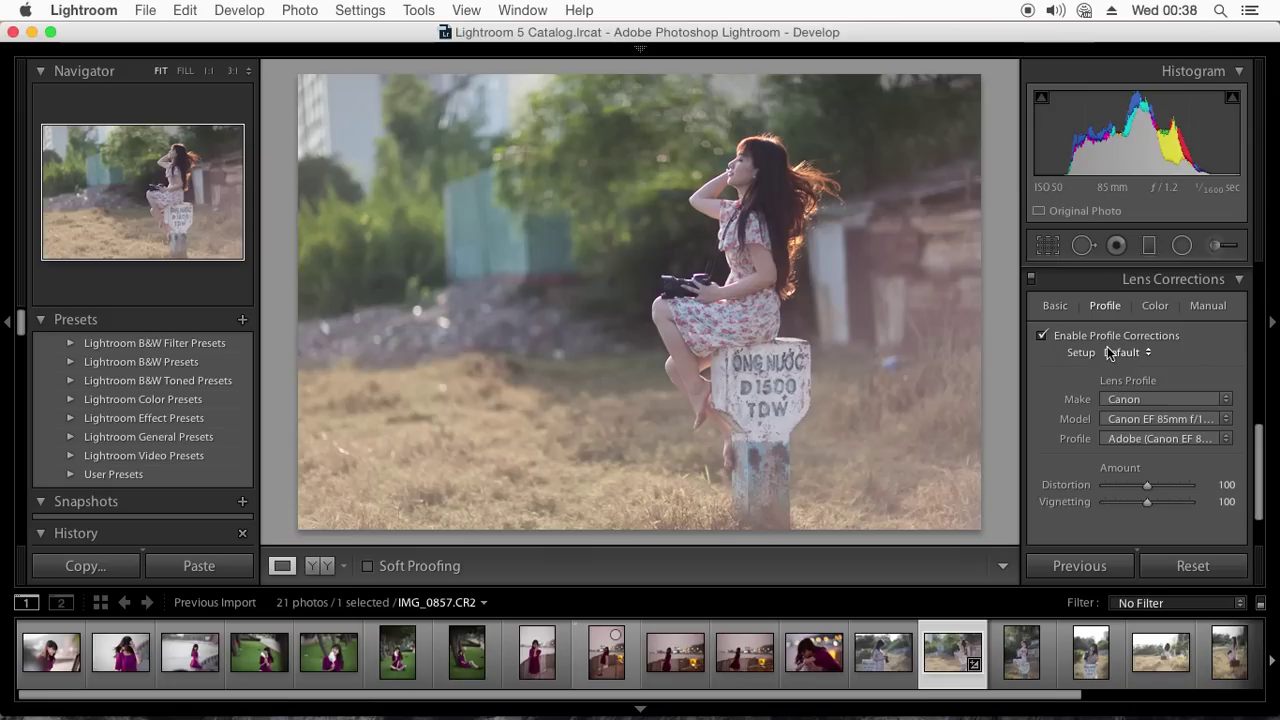
key(i)
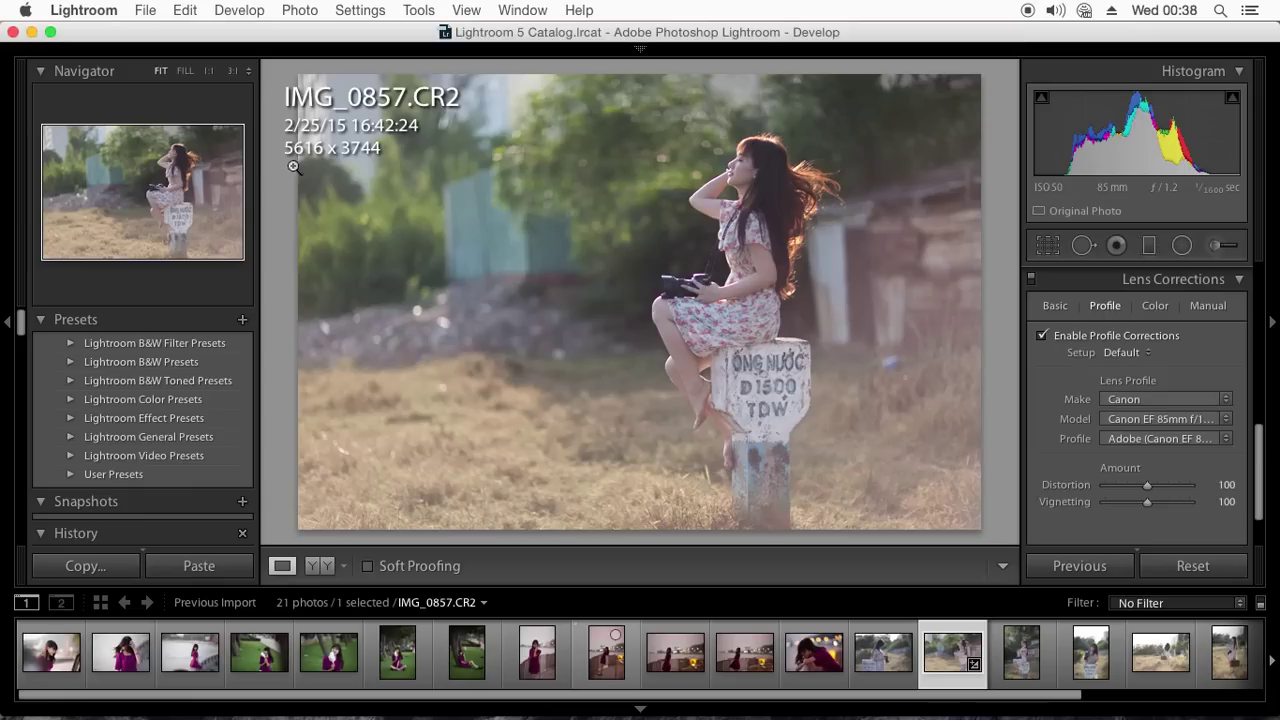
key(i)
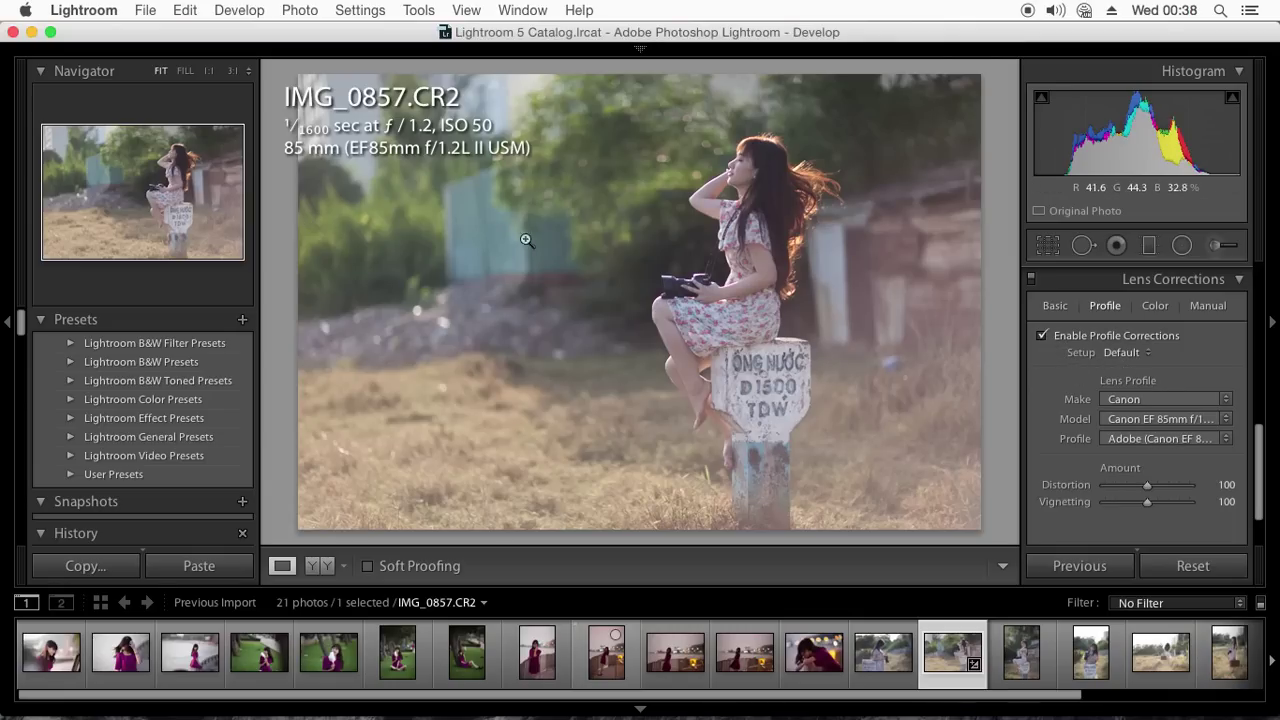
Compare the photo with profile corrections off and on, leaving them enabled.
click(1216, 420)
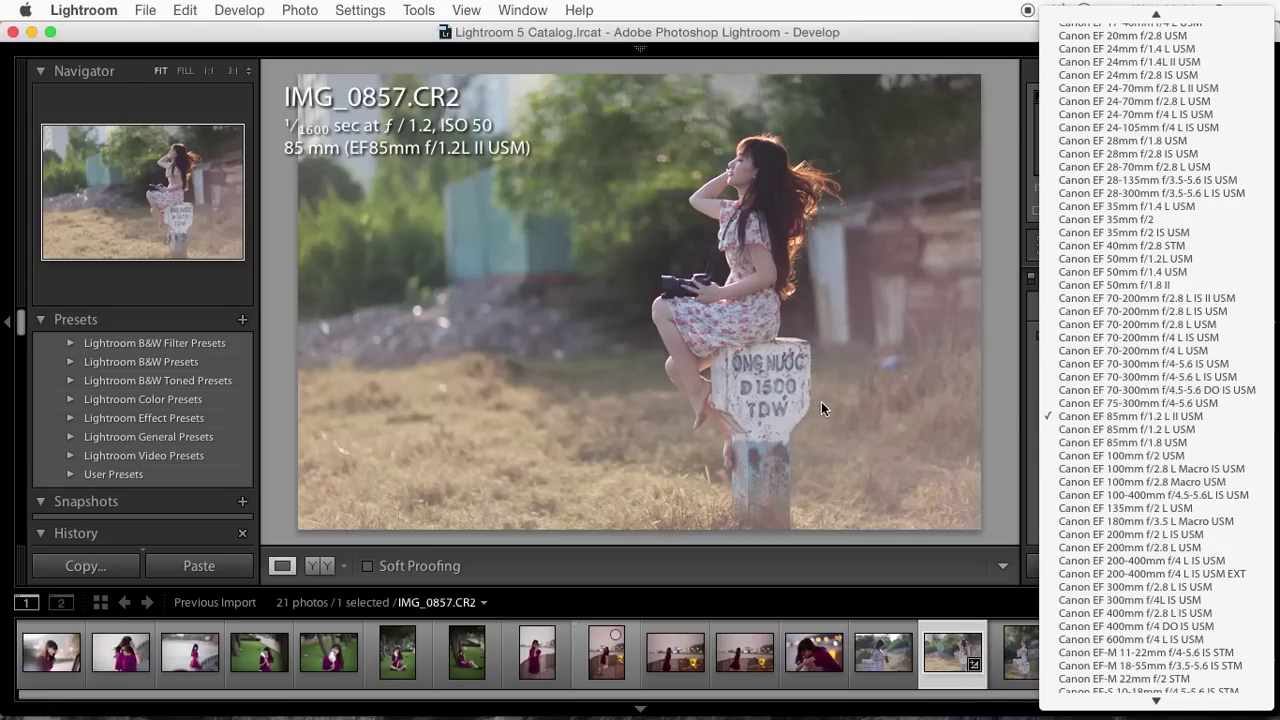
click(866, 380)
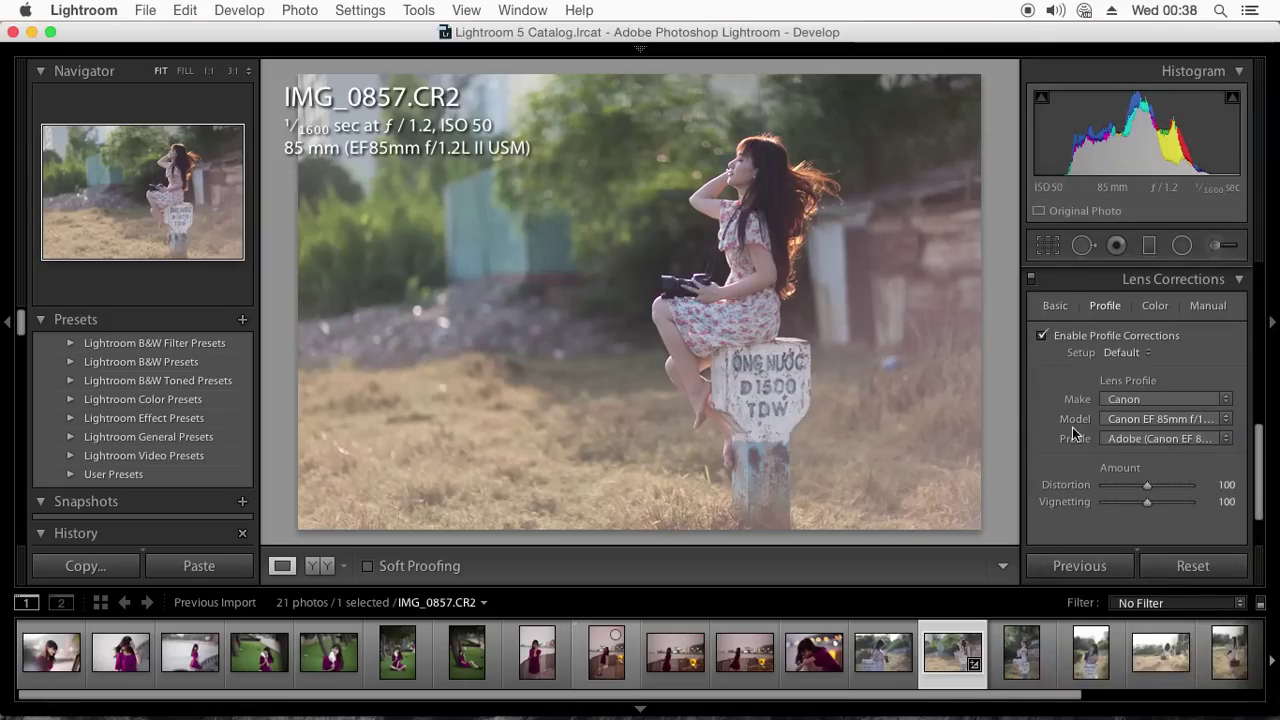
click(1042, 337)
click(1042, 337)
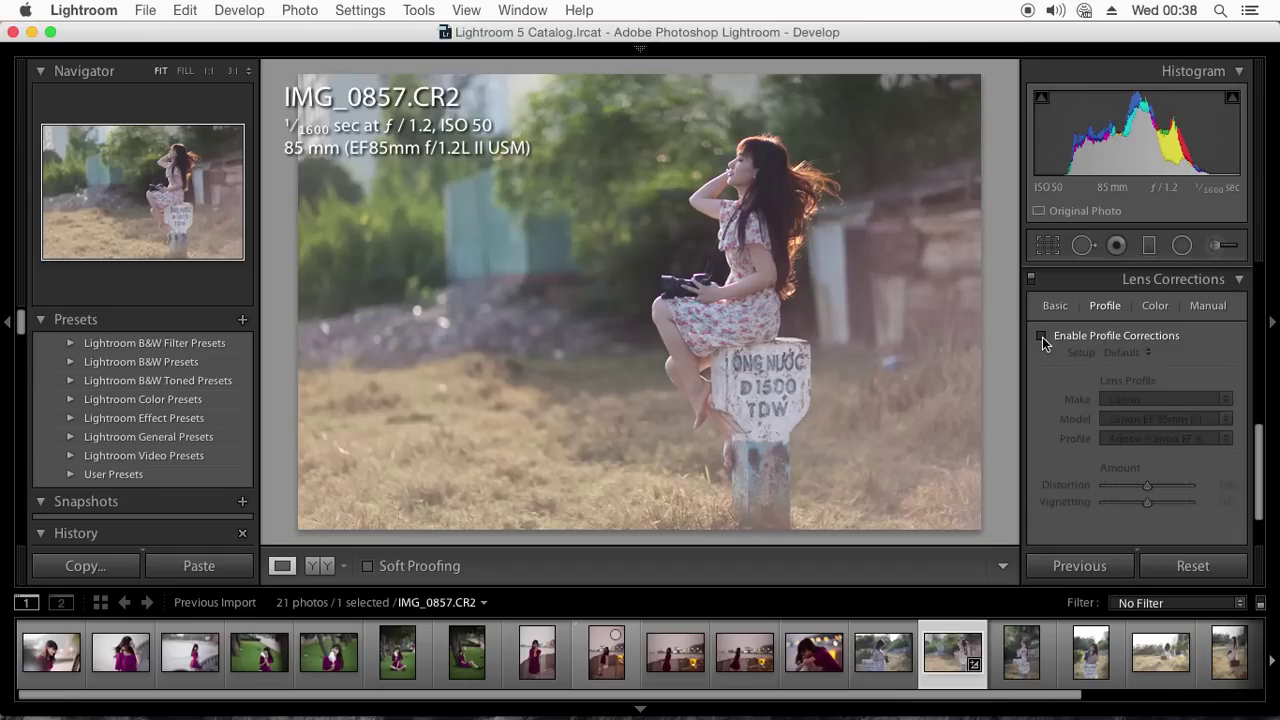
click(1042, 337)
click(1042, 337)
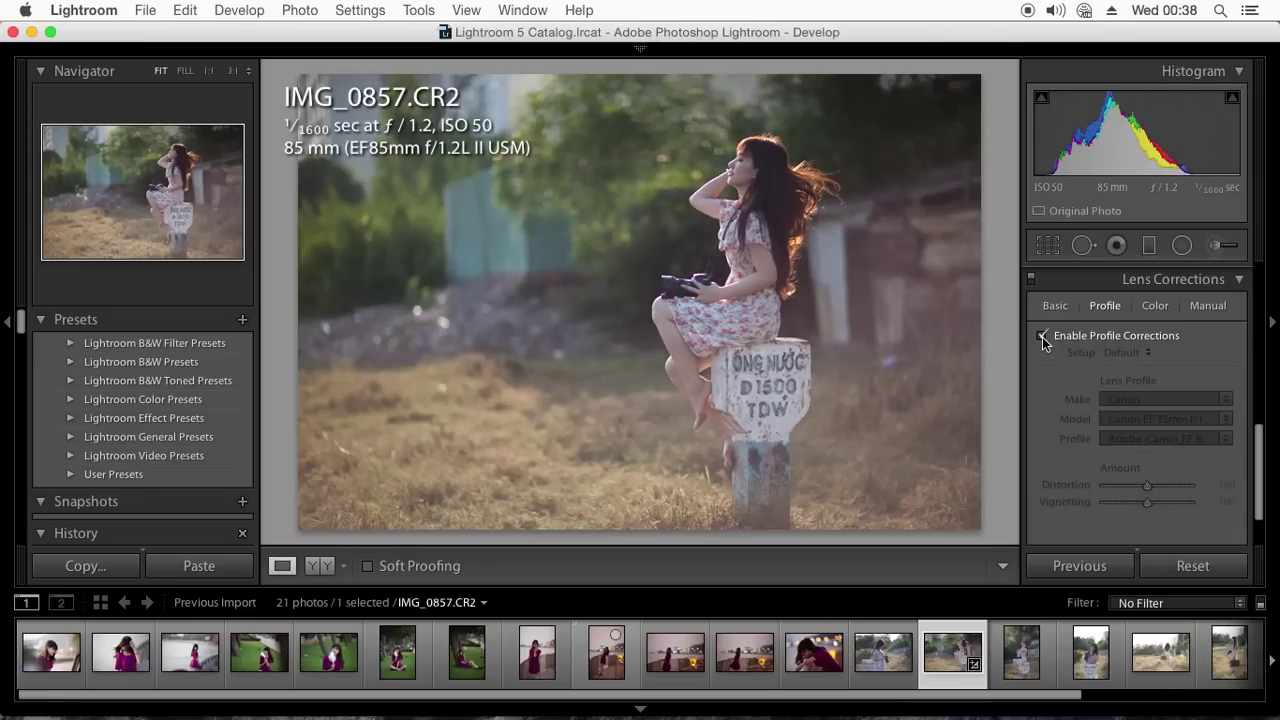
click(1042, 337)
click(1042, 337)
click(1042, 337)
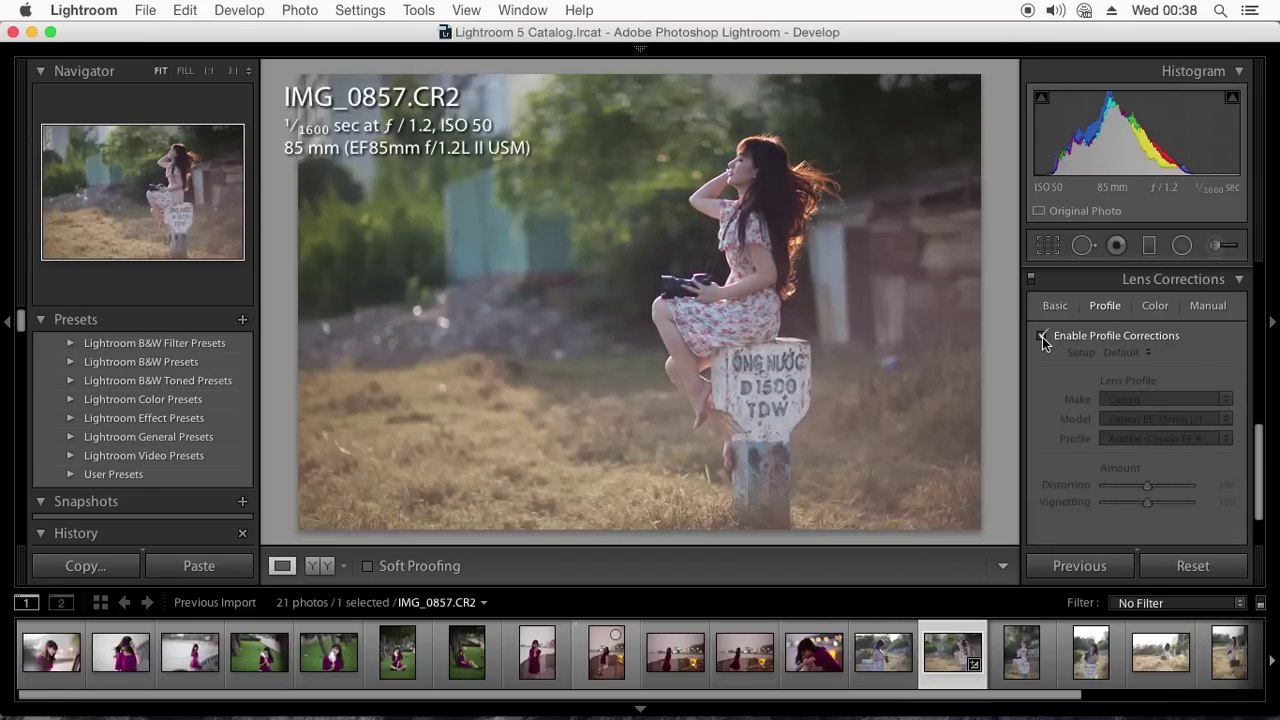
click(1042, 337)
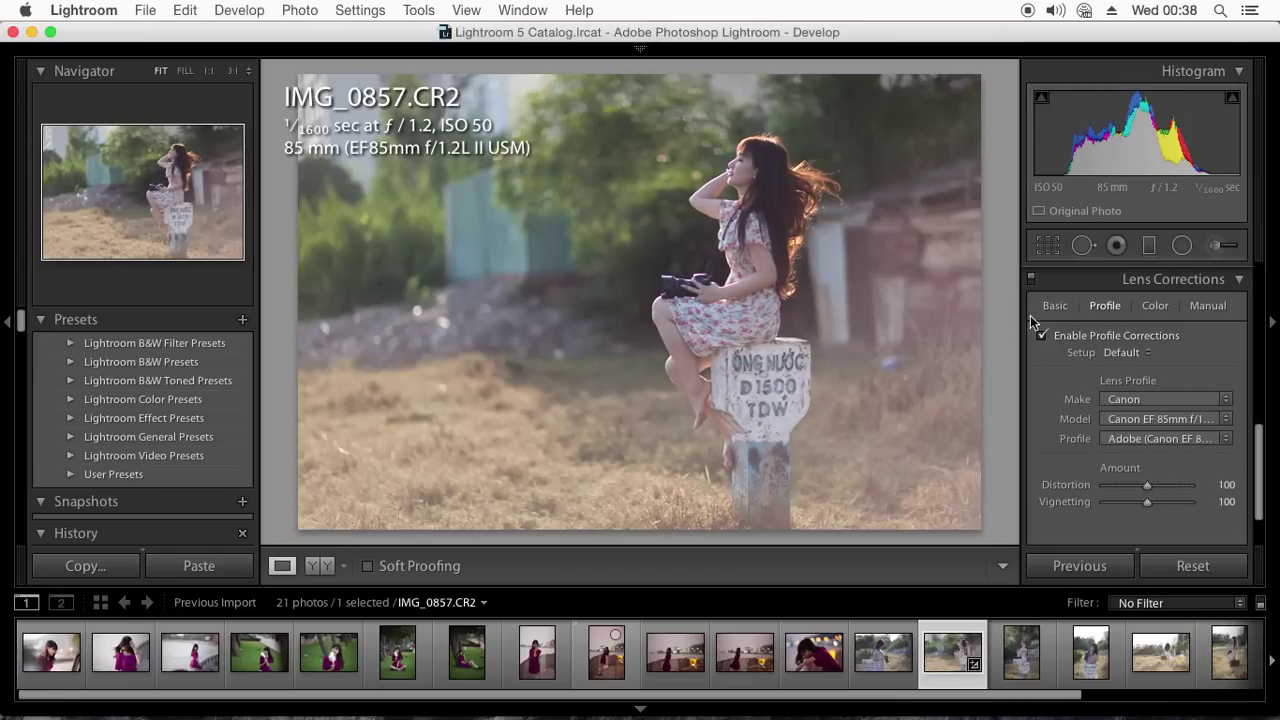
click(1042, 337)
click(1042, 337)
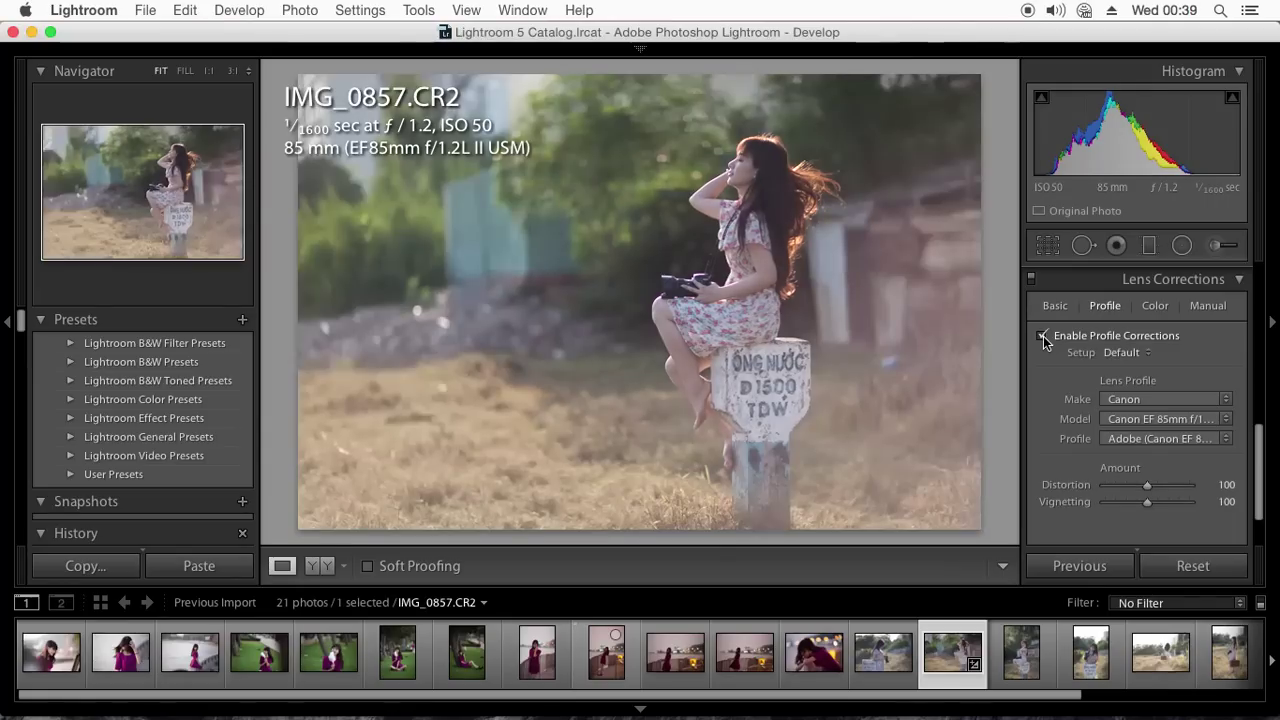
click(1042, 337)
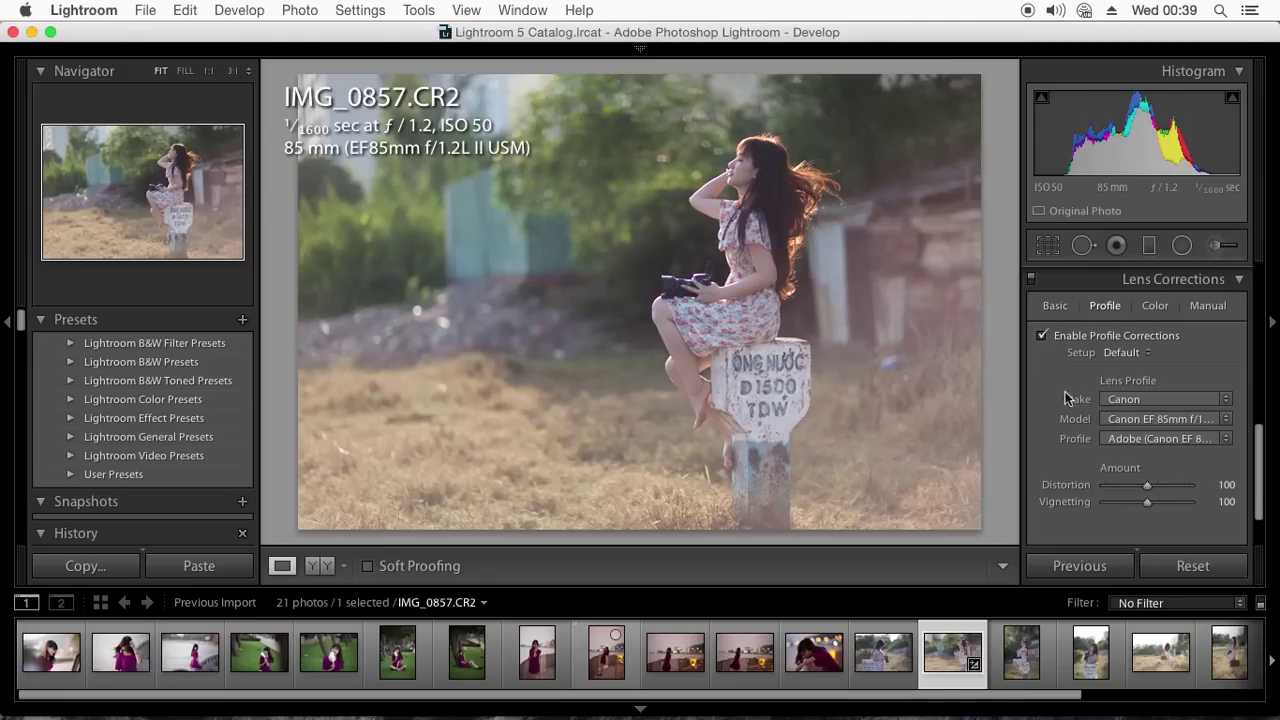
Set the lens profile Distortion to 0 and Vignetting to 103.
click(1147, 502)
mouse_move(1146, 503)
mouse_down()
mouse_move(1198, 495)
mouse_move(1097, 509)
mouse_move(1146, 512)
mouse_up()
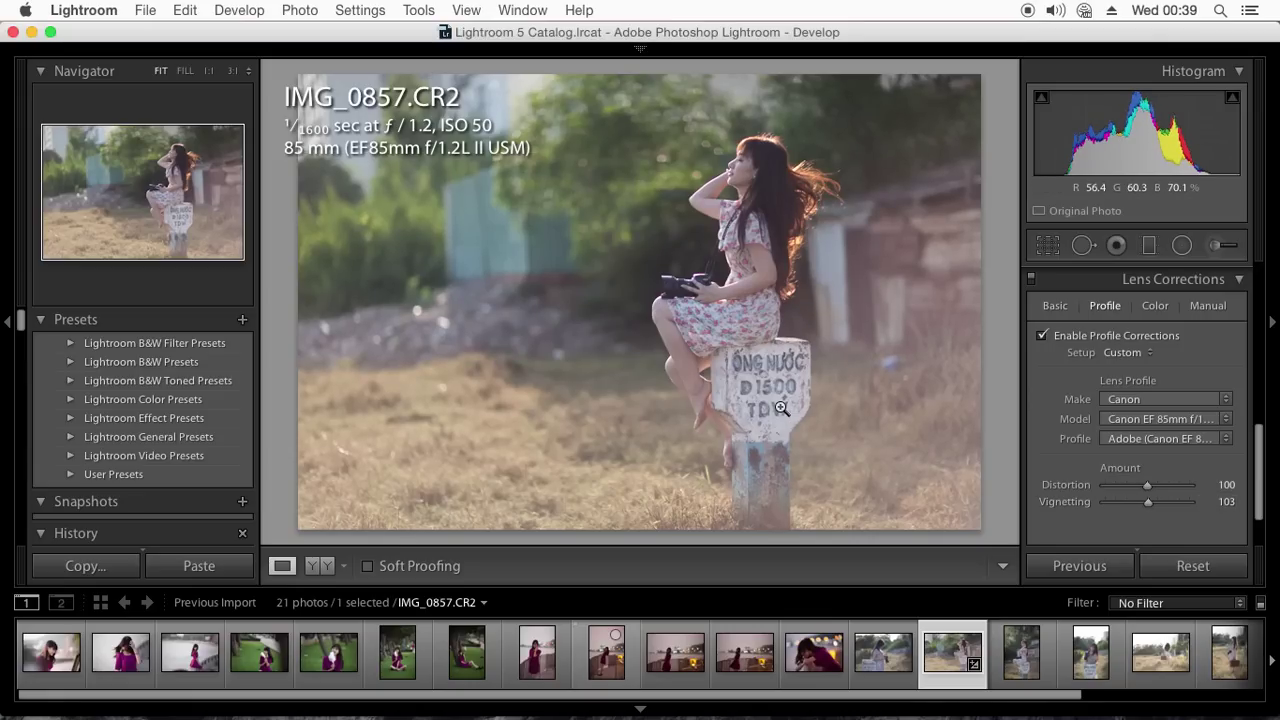
mouse_move(1146, 484)
mouse_down()
mouse_move(1106, 497)
mouse_move(1190, 485)
mouse_move(996, 502)
mouse_up()
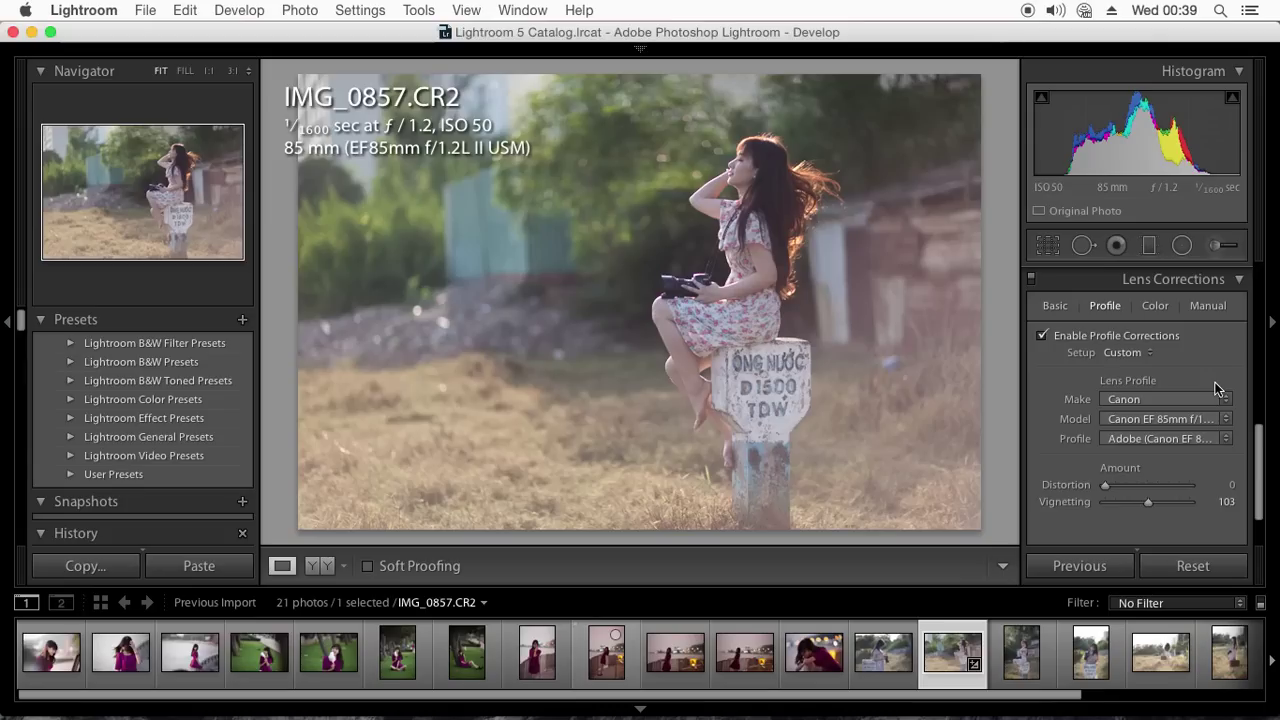
Enable Remove Chromatic Aberration and inspect the camera edges at 1:1 zoom.
click(1155, 307)
click(1157, 336)
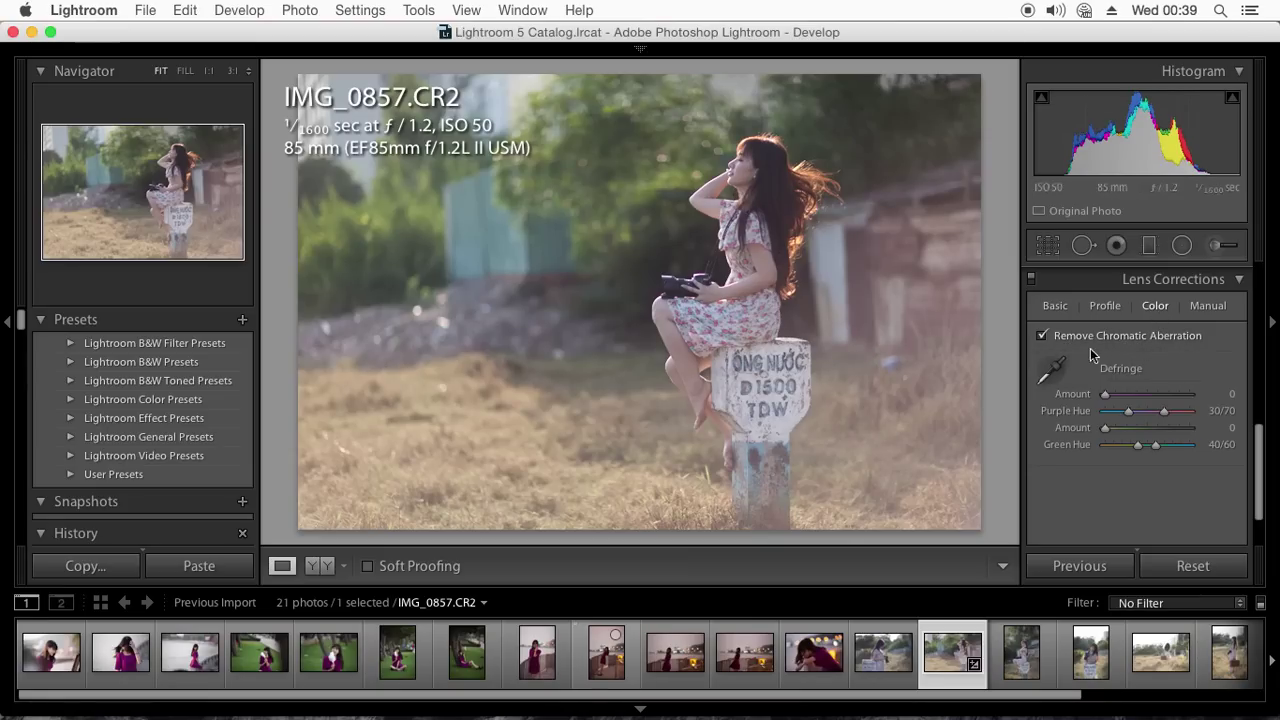
click(666, 371)
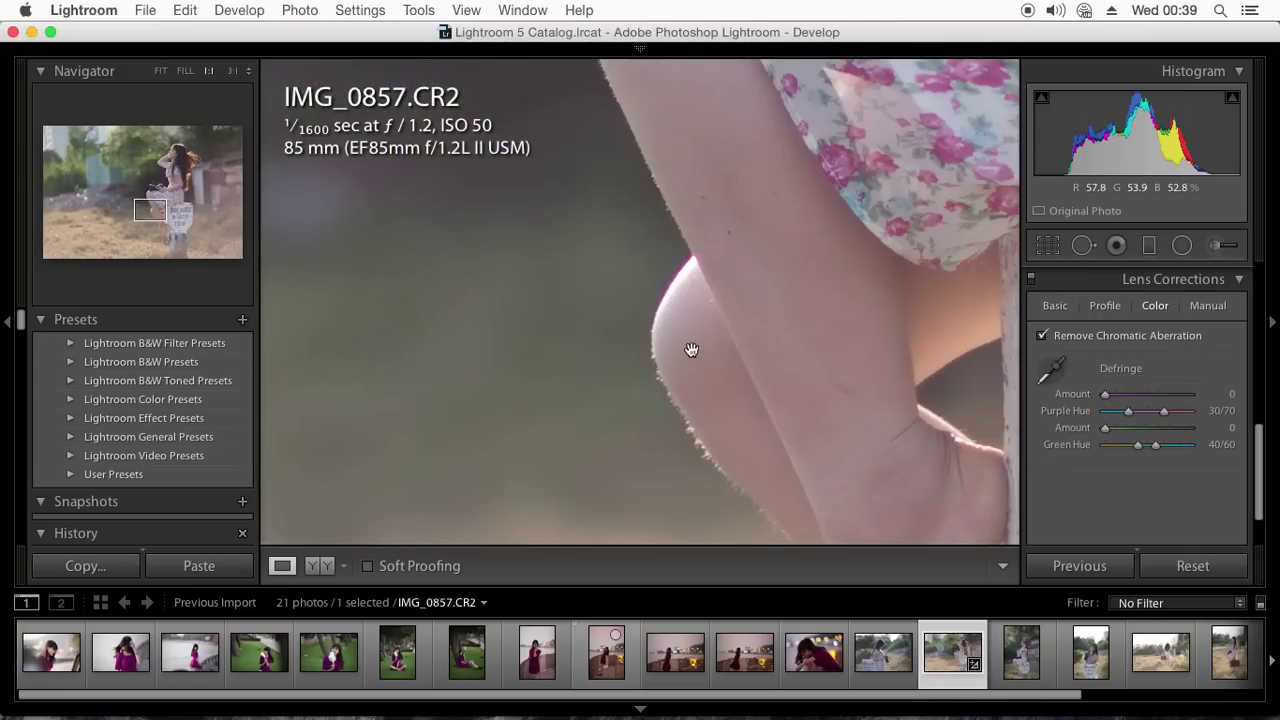
click(1043, 338)
drag(850, 165, 855, 420)
drag(857, 137, 809, 434)
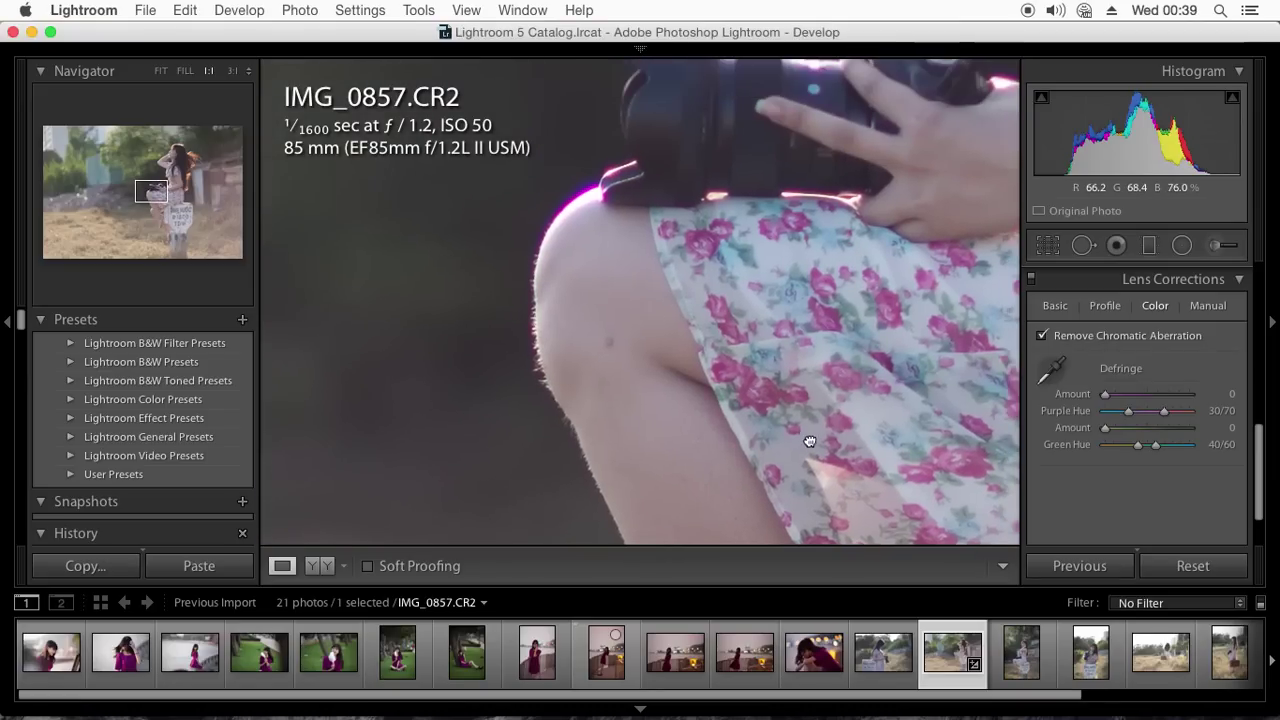
mouse_move(877, 137)
mouse_down()
mouse_move(695, 318)
mouse_move(652, 337)
mouse_move(707, 224)
mouse_move(734, 237)
mouse_up()
mouse_move(671, 335)
mouse_down()
mouse_move(757, 306)
mouse_move(714, 306)
mouse_up()
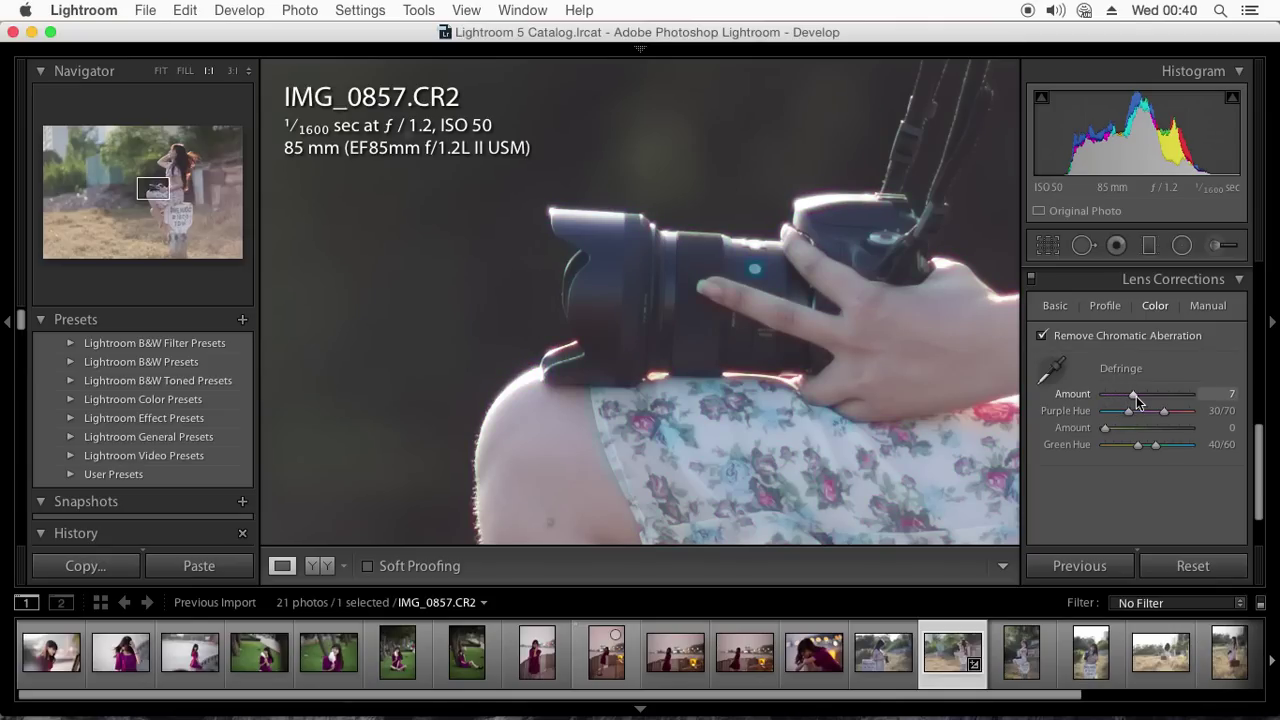
Set the purple Defringe amount to 2 and zoom back out to the whole photo.
mouse_move(1136, 396)
mouse_down()
mouse_move(1100, 394)
mouse_move(1120, 400)
mouse_up()
mouse_move(791, 194)
mouse_down()
mouse_move(836, 203)
mouse_move(741, 210)
mouse_up()
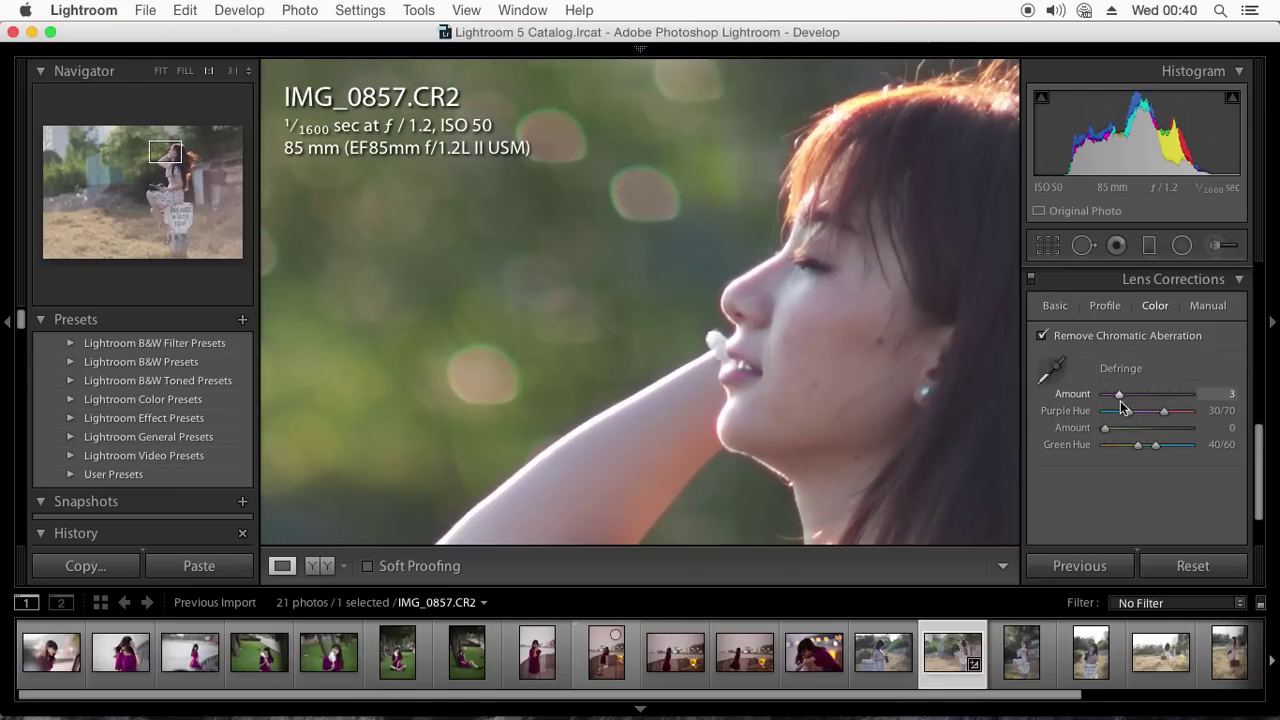
mouse_move(1120, 400)
mouse_down()
mouse_move(1101, 405)
mouse_move(1157, 402)
mouse_up()
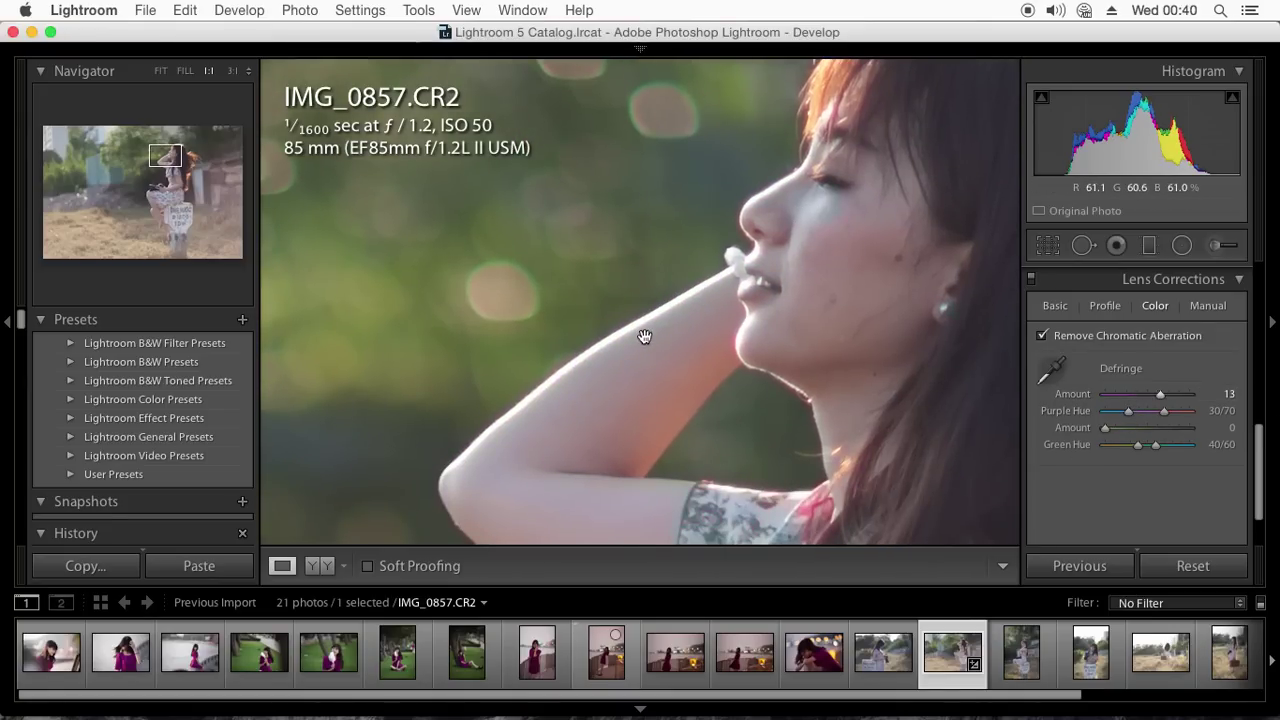
drag(1132, 399, 1113, 405)
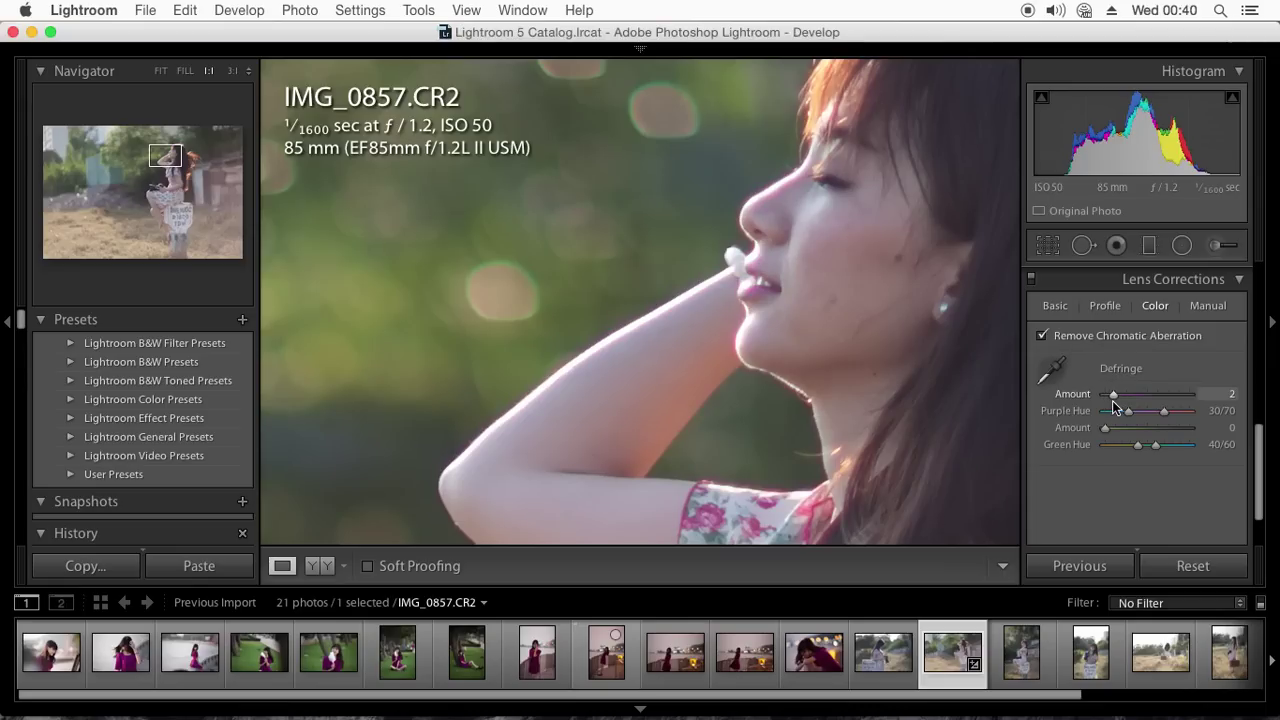
click(585, 270)
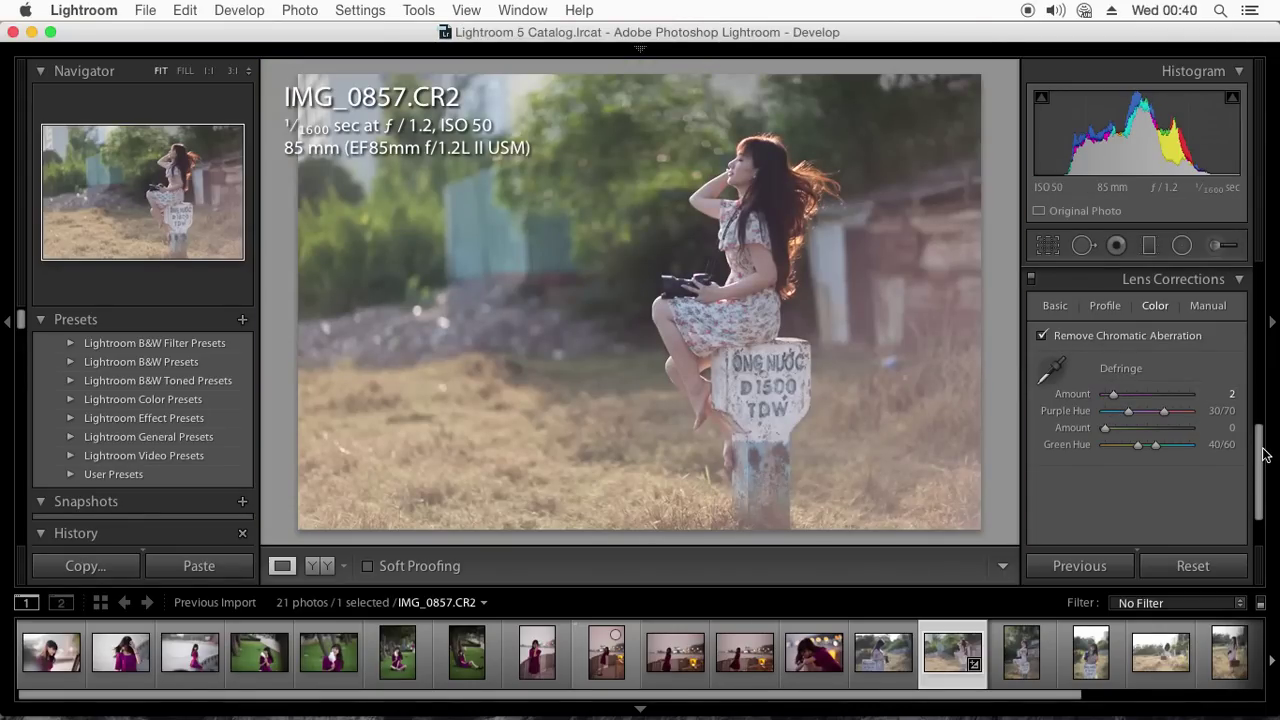
In the Detail panel, try a sharpening amount around 94 and check it at 1:1.
scroll(1260, 450, up, 3)
click(1240, 391)
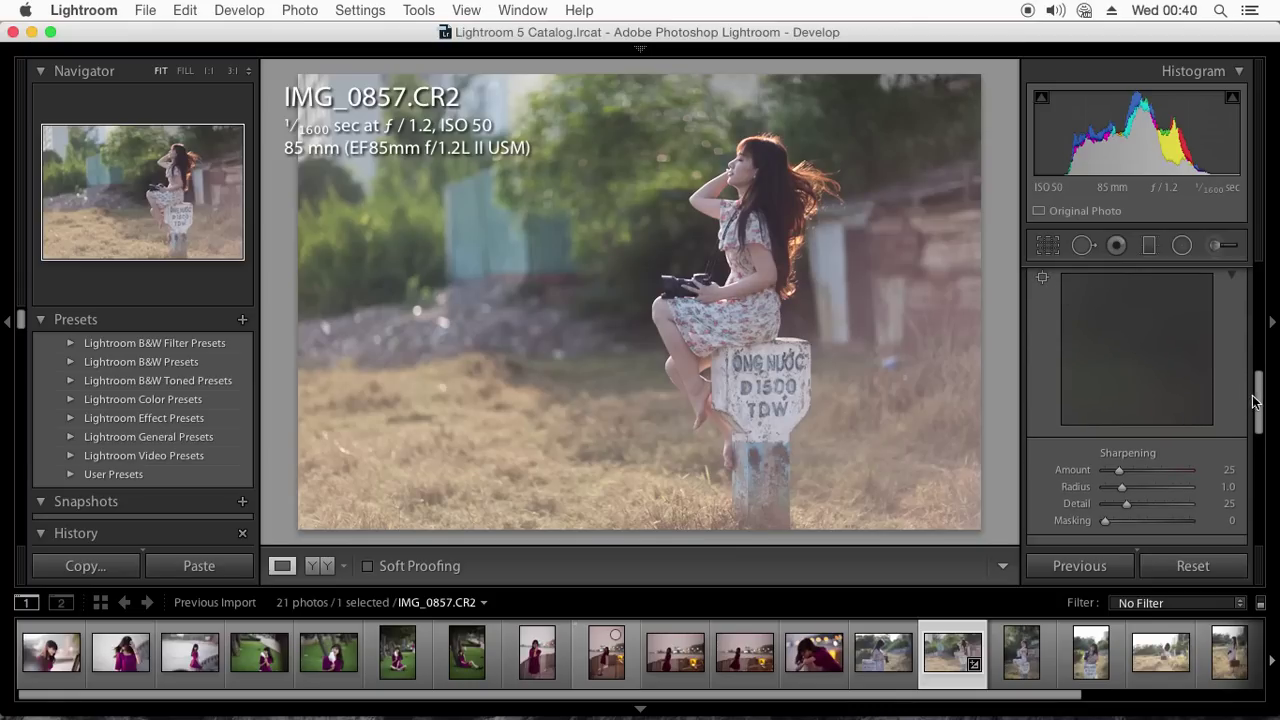
drag(1256, 400, 1262, 438)
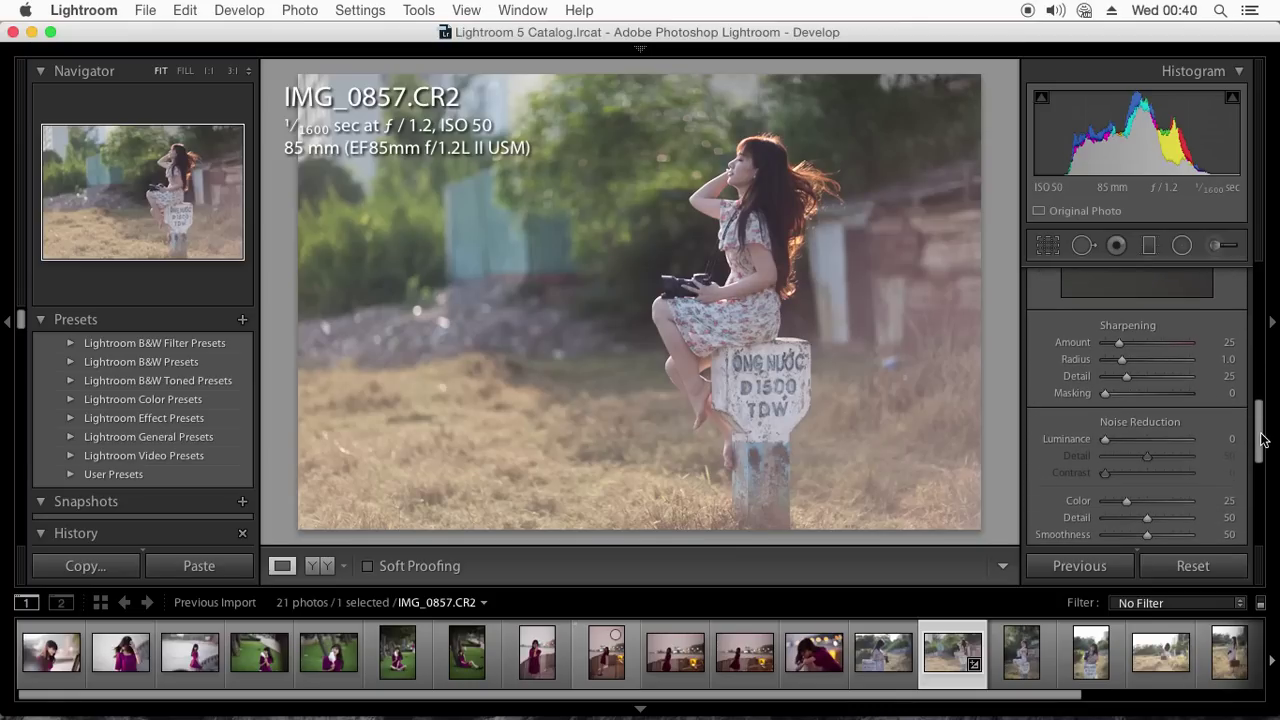
scroll(1260, 439, down, 1)
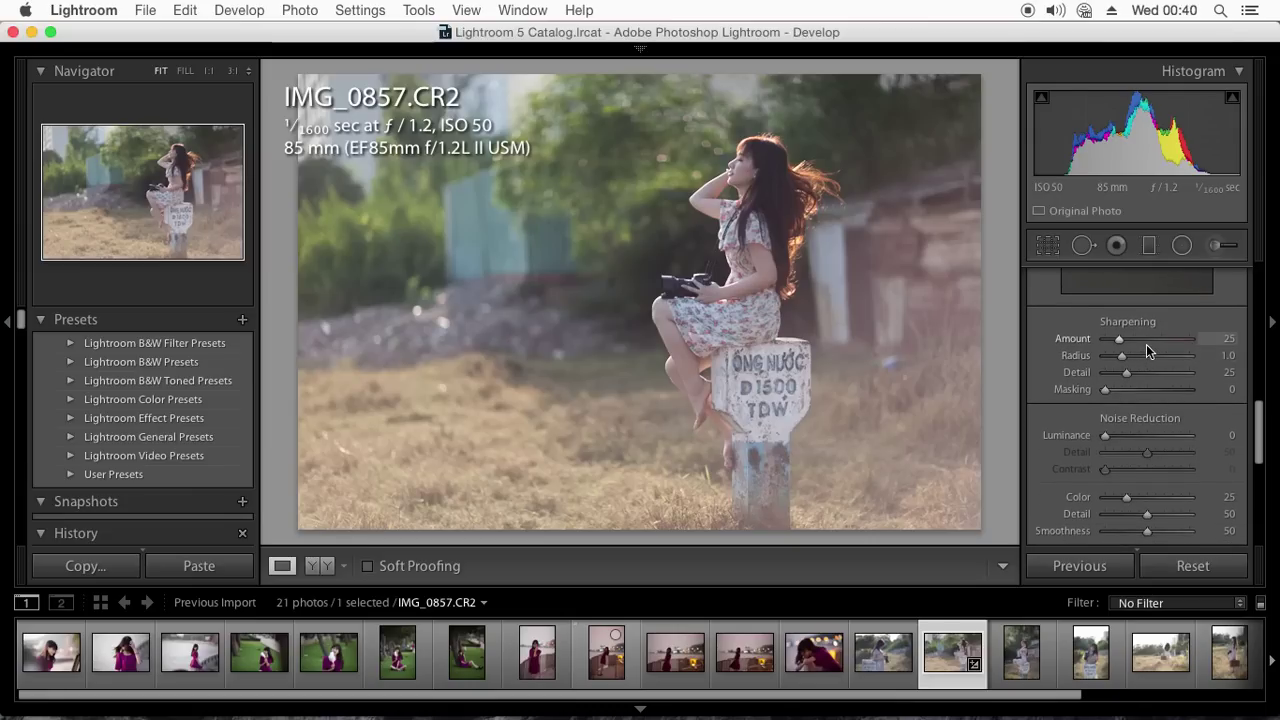
drag(1146, 344, 1156, 344)
click(722, 215)
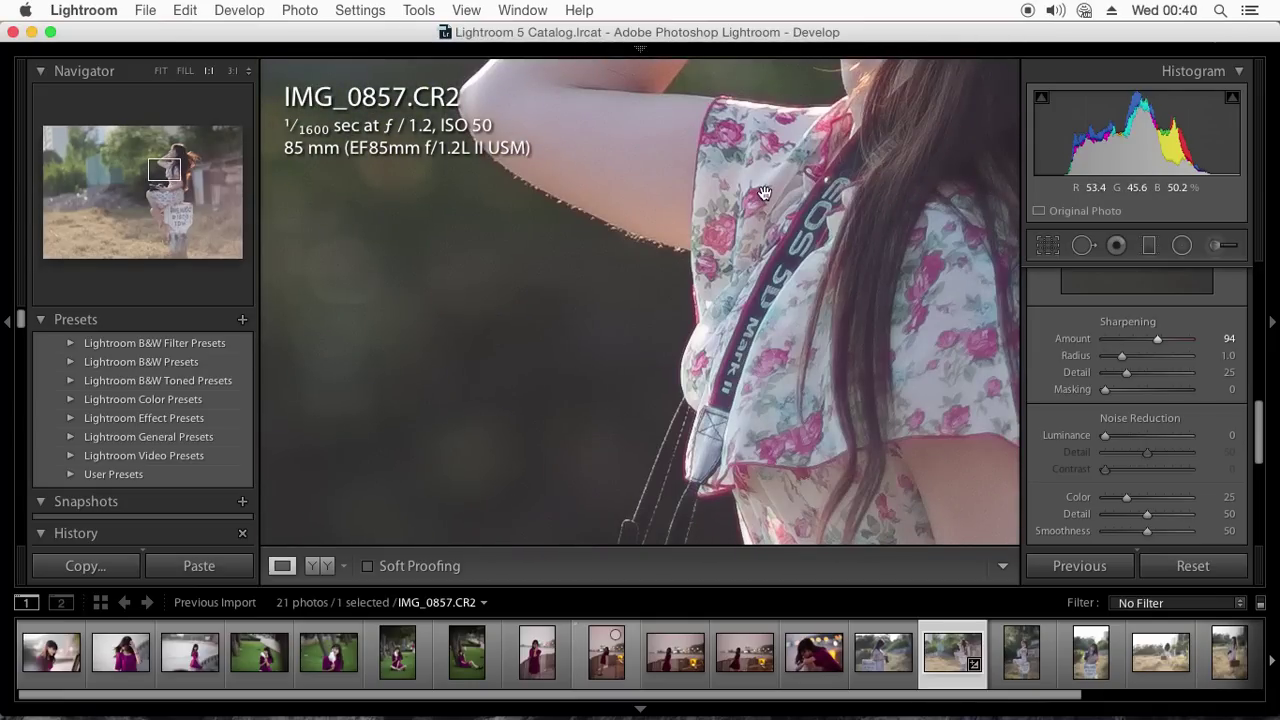
click(750, 200)
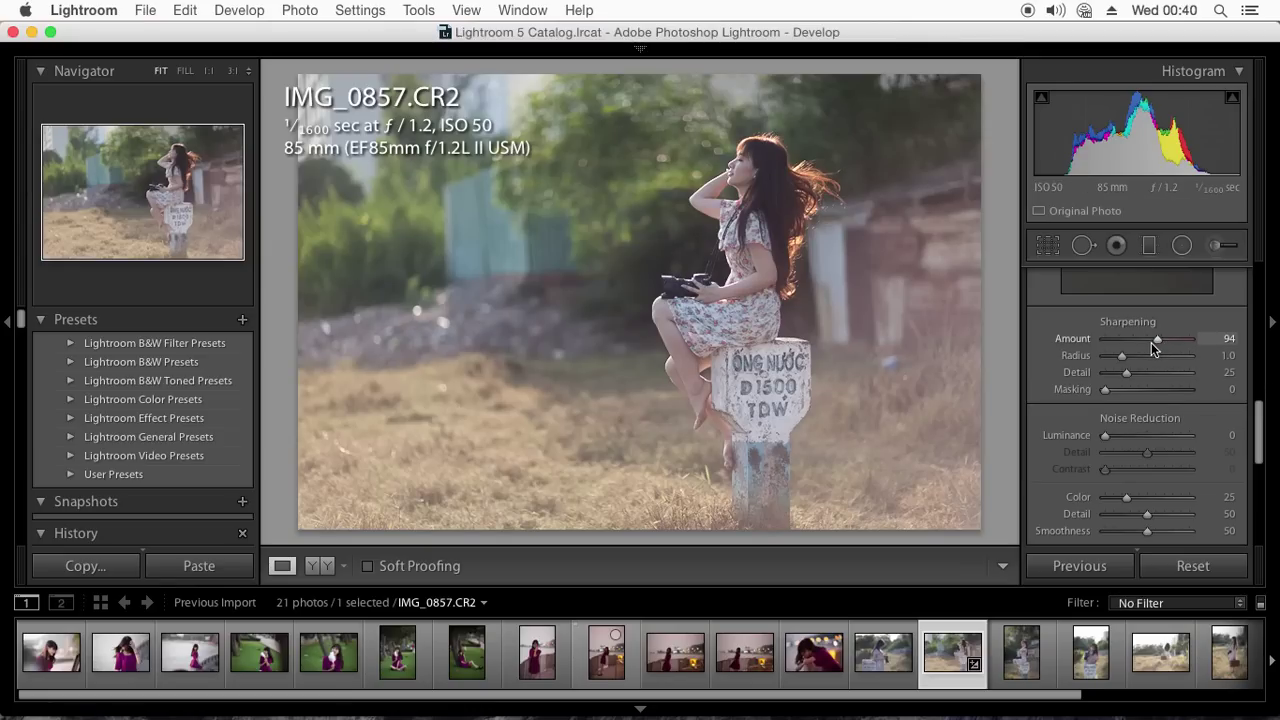
Compare sharpening levels at 1:1 and settle on a sharpening amount of 60.
drag(1155, 345, 1141, 345)
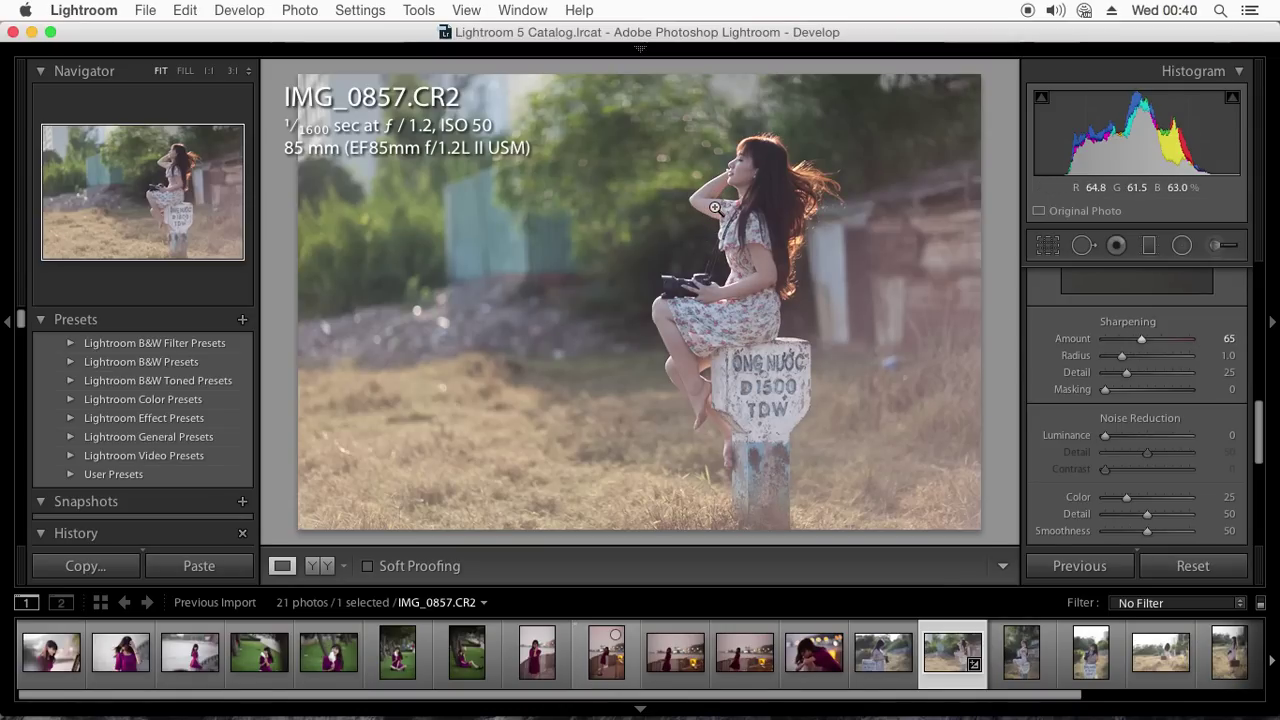
click(715, 207)
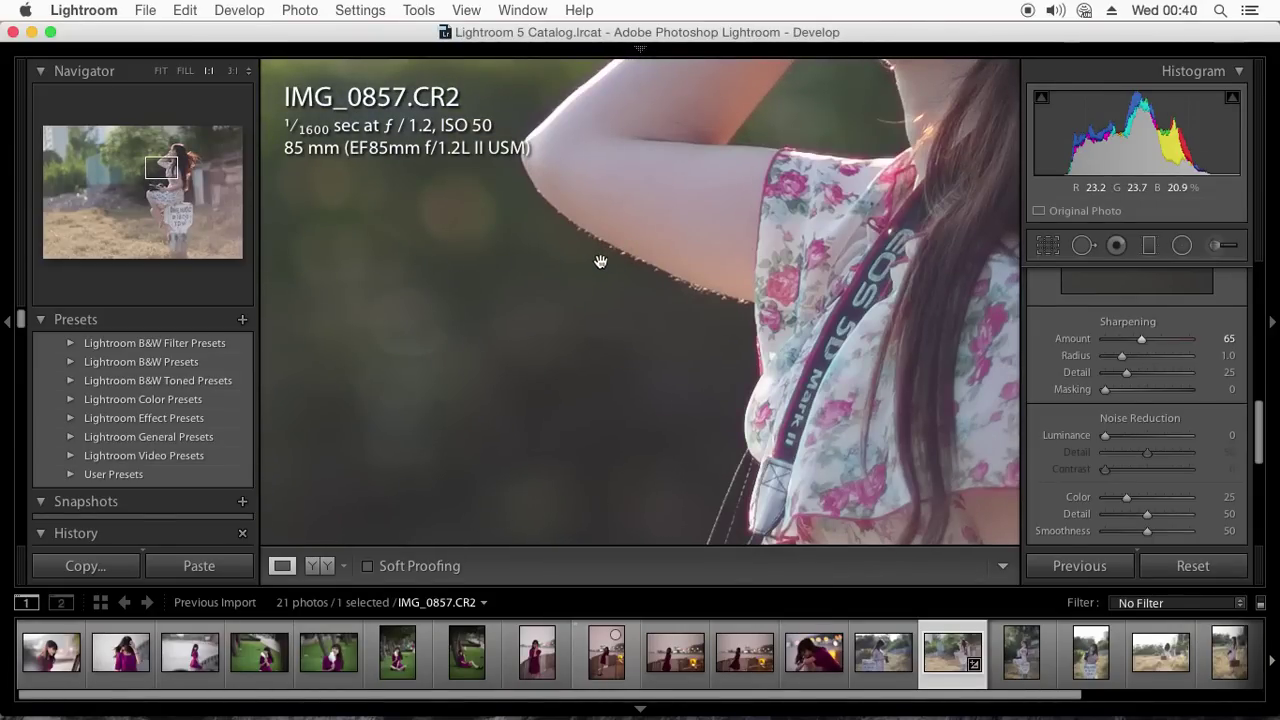
drag(1141, 339, 1083, 349)
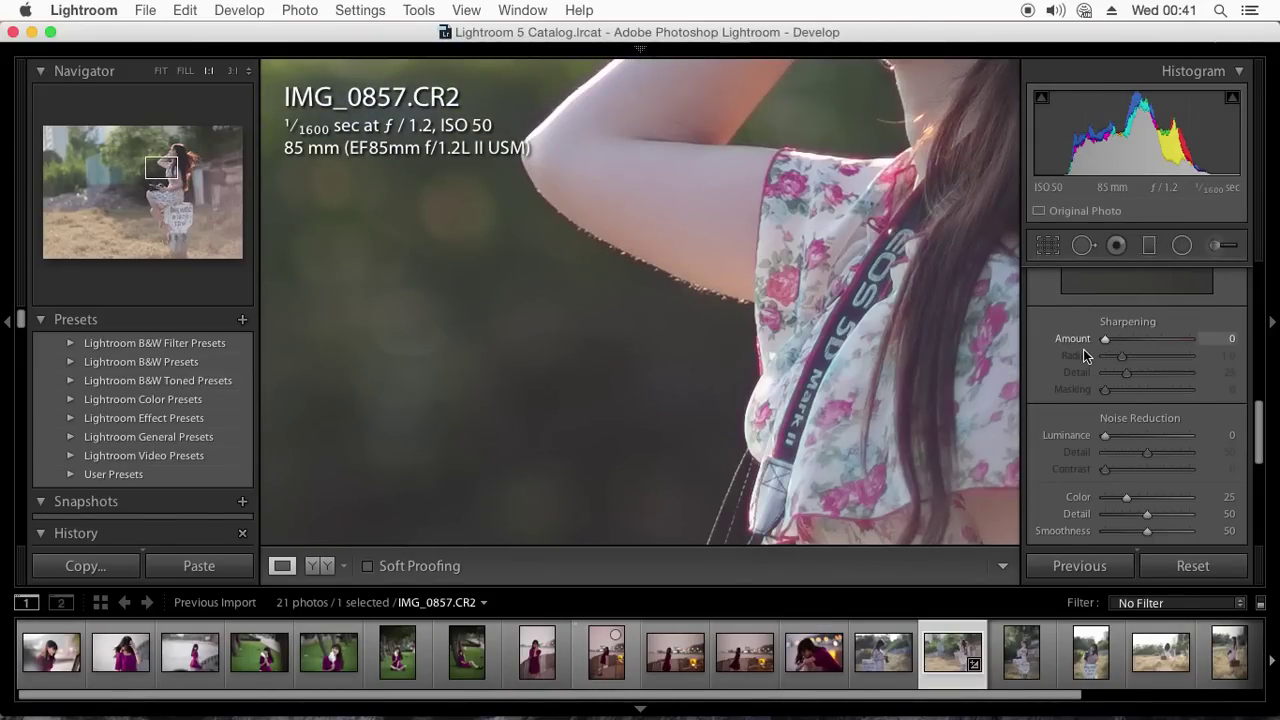
click(1135, 339)
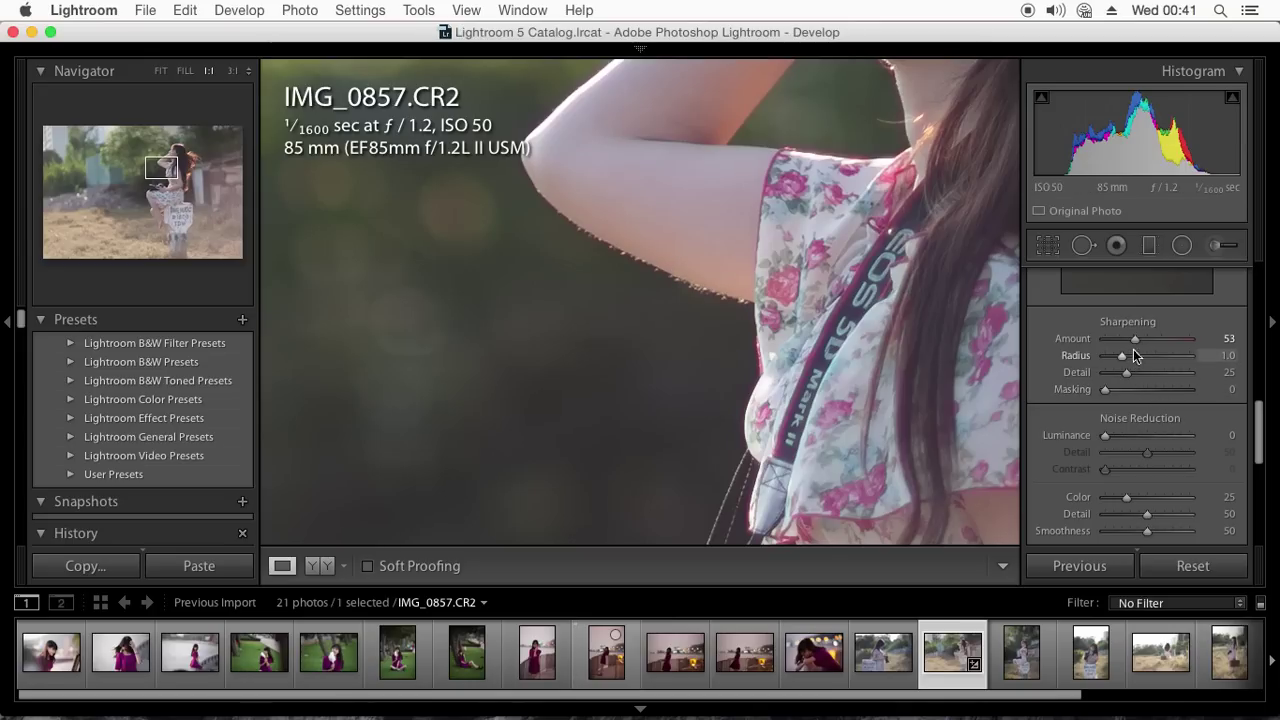
click(737, 290)
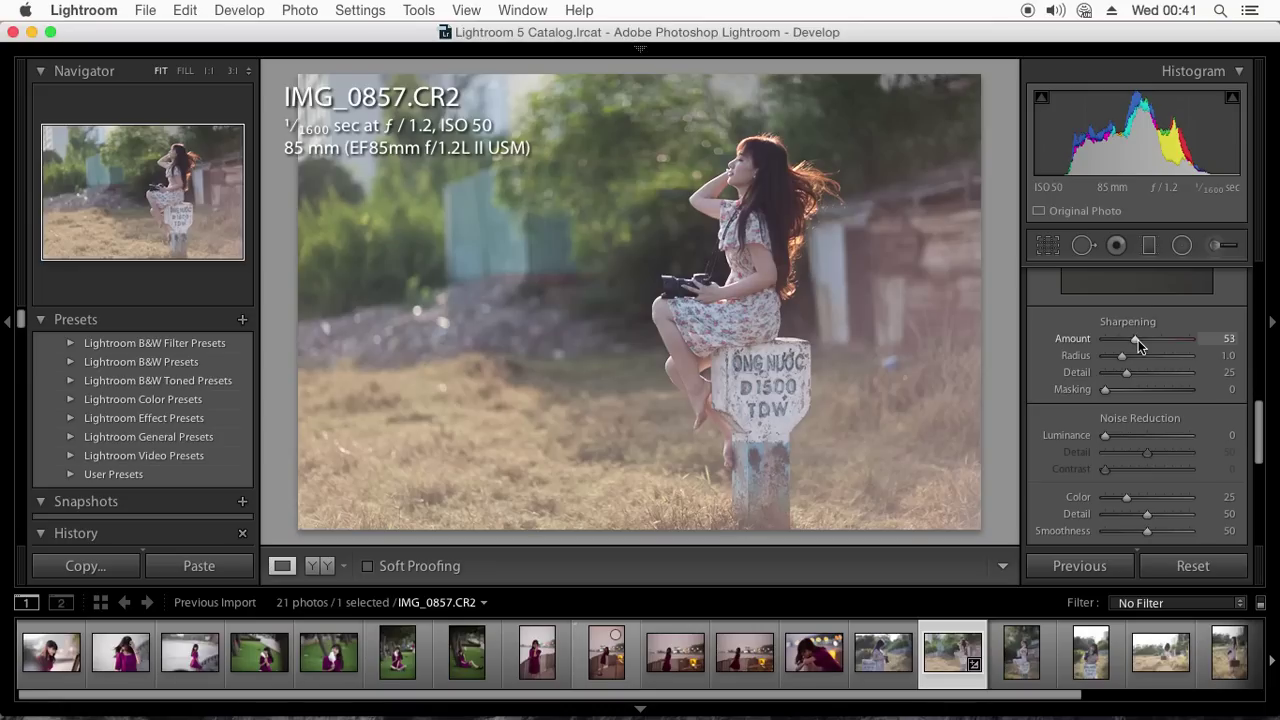
drag(1142, 339, 1138, 341)
drag(1135, 348, 1141, 352)
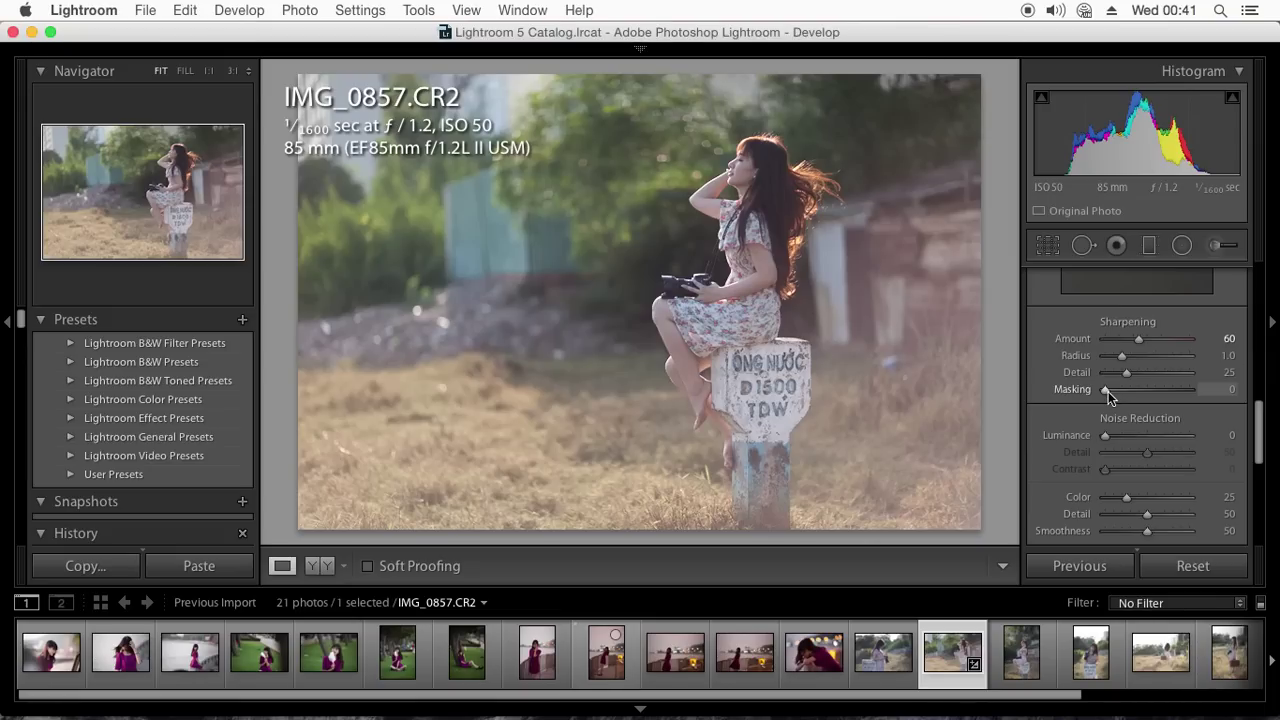
Set sharpening Masking to 95 with the Alt preview, checking her head at 1:1.
key(alt)
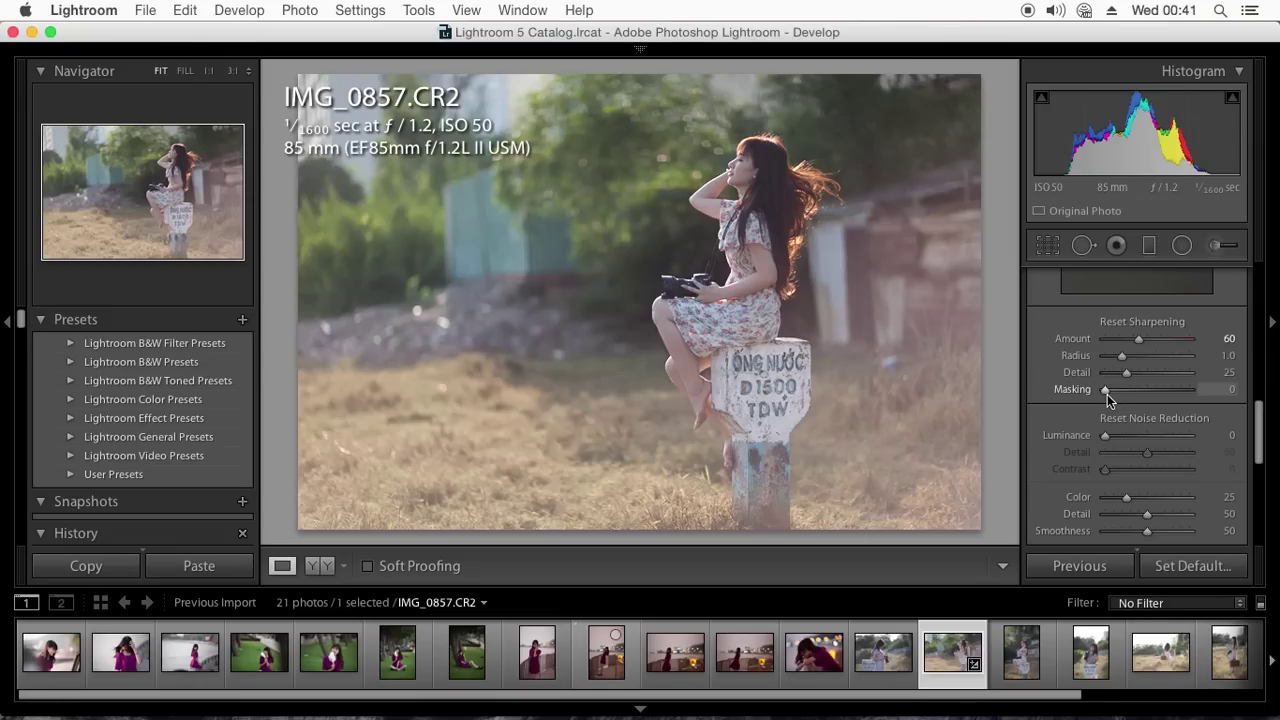
drag(1107, 394, 1186, 399)
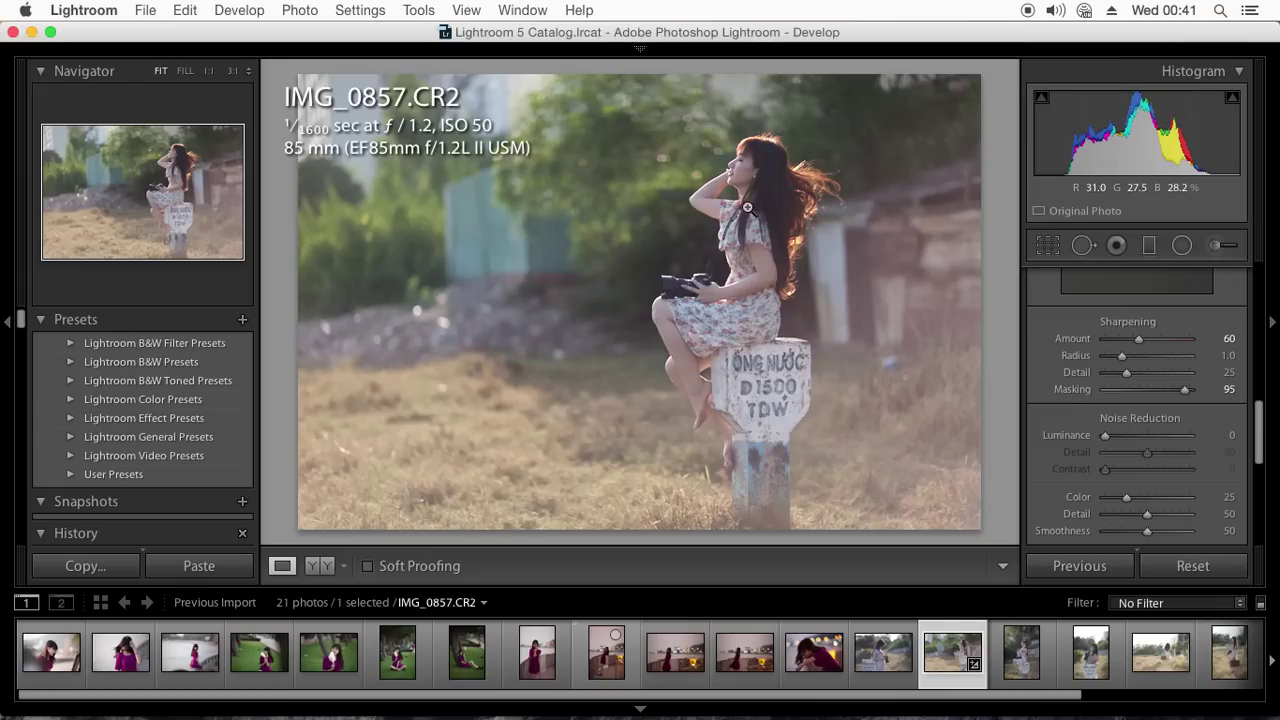
click(740, 207)
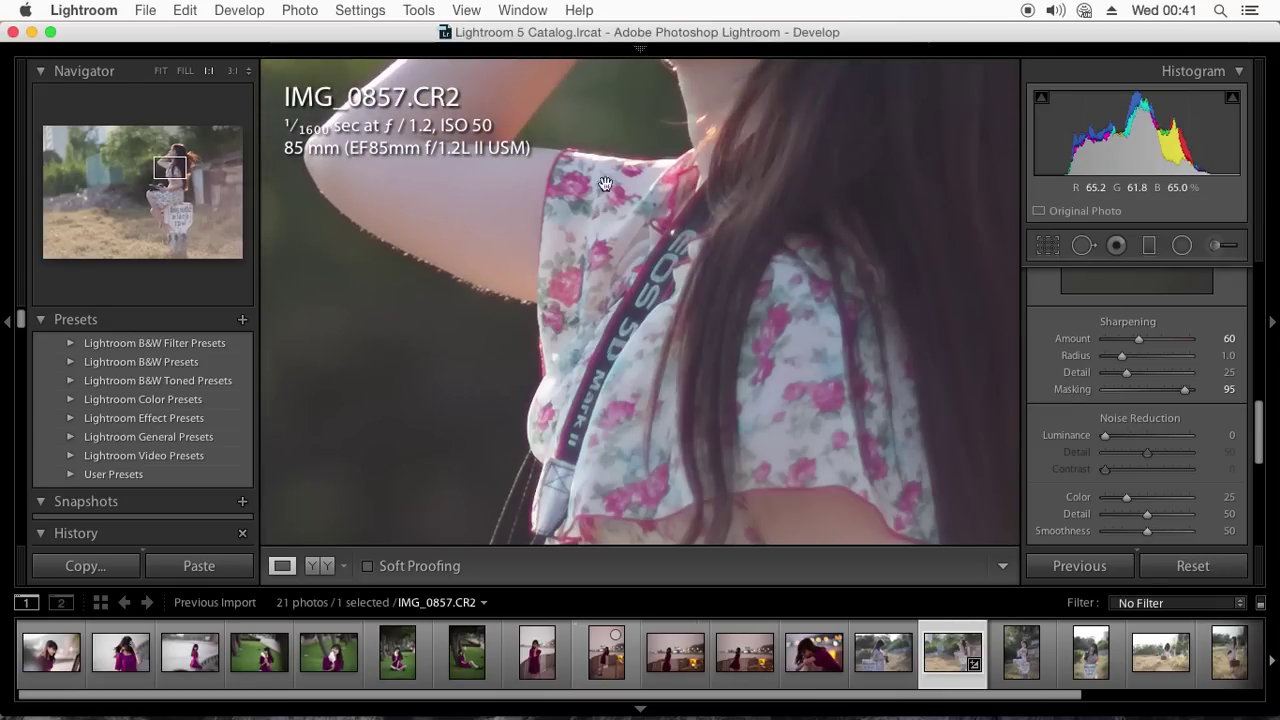
drag(584, 352, 884, 212)
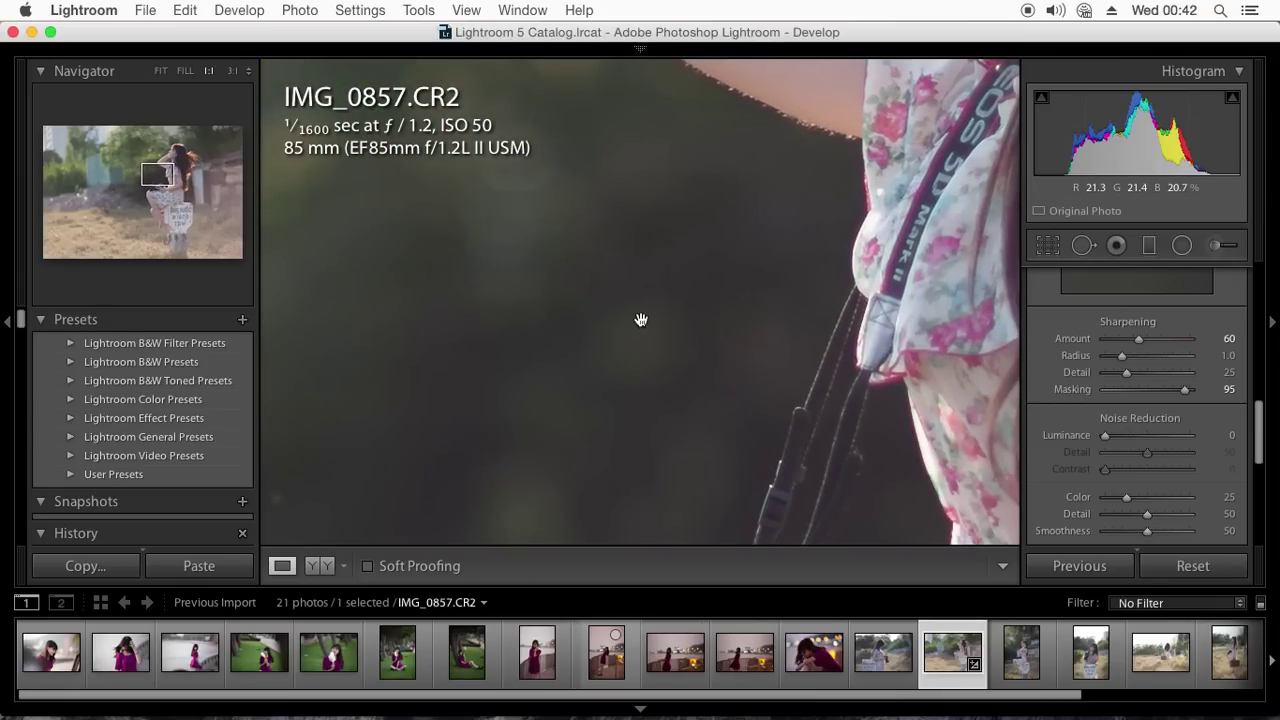
click(713, 197)
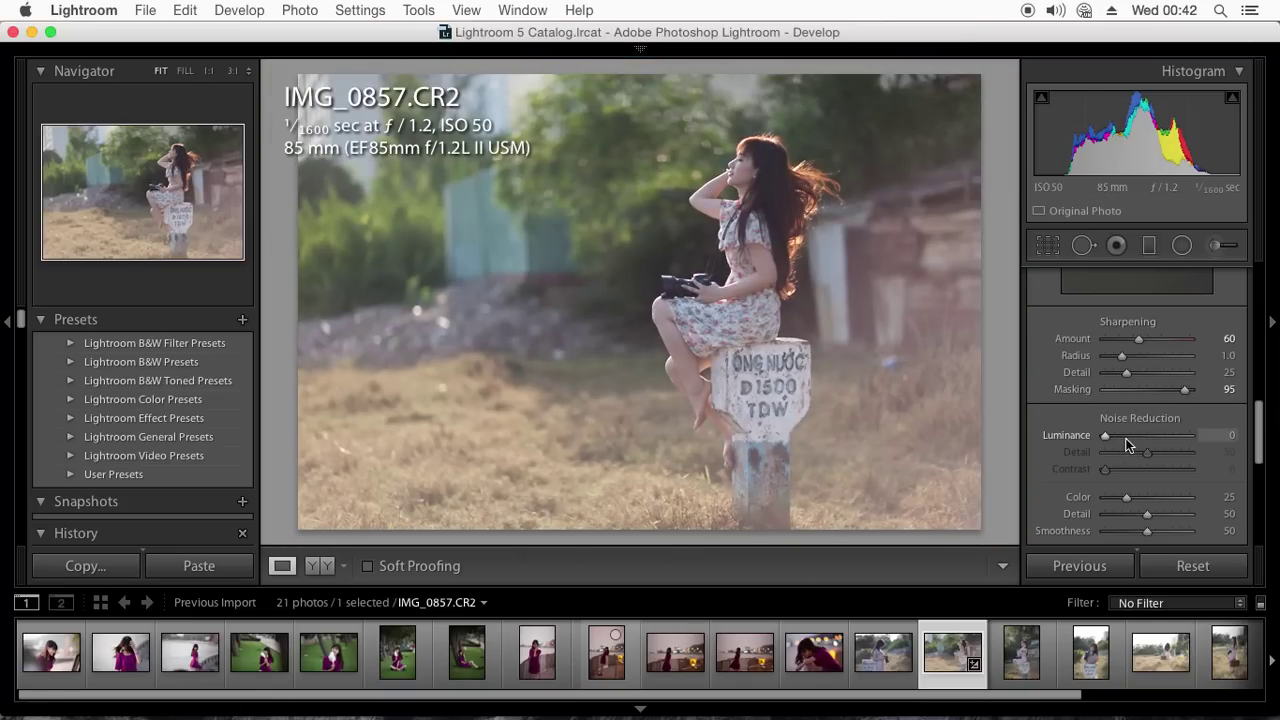
Set luminance noise reduction to 8.
click(1126, 437)
drag(1126, 438, 1127, 438)
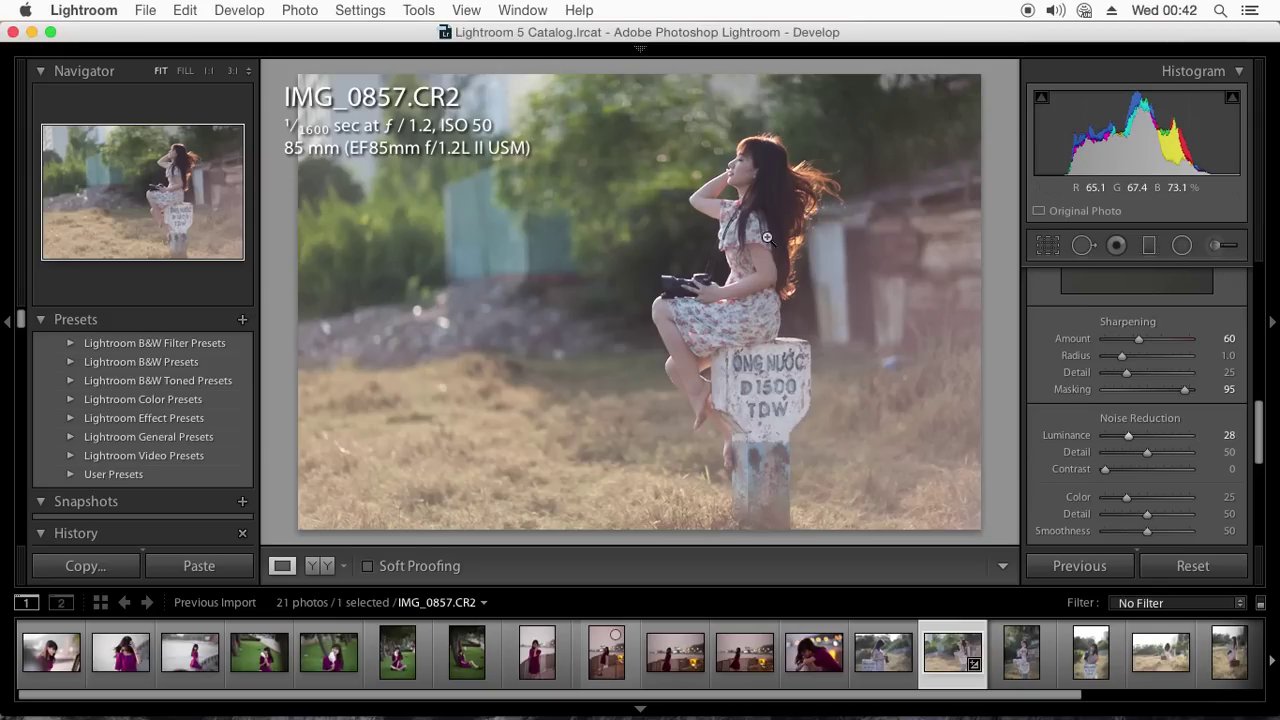
drag(1128, 437, 1112, 442)
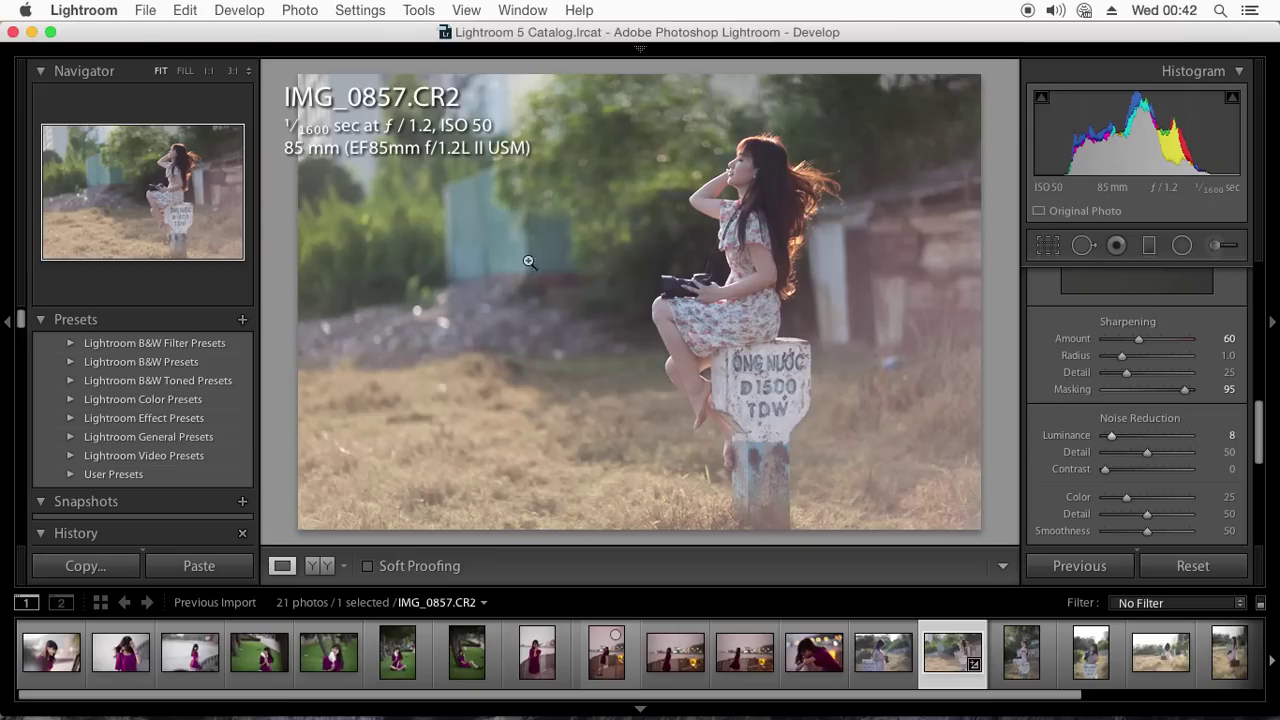
scroll(1268, 443, up, 5)
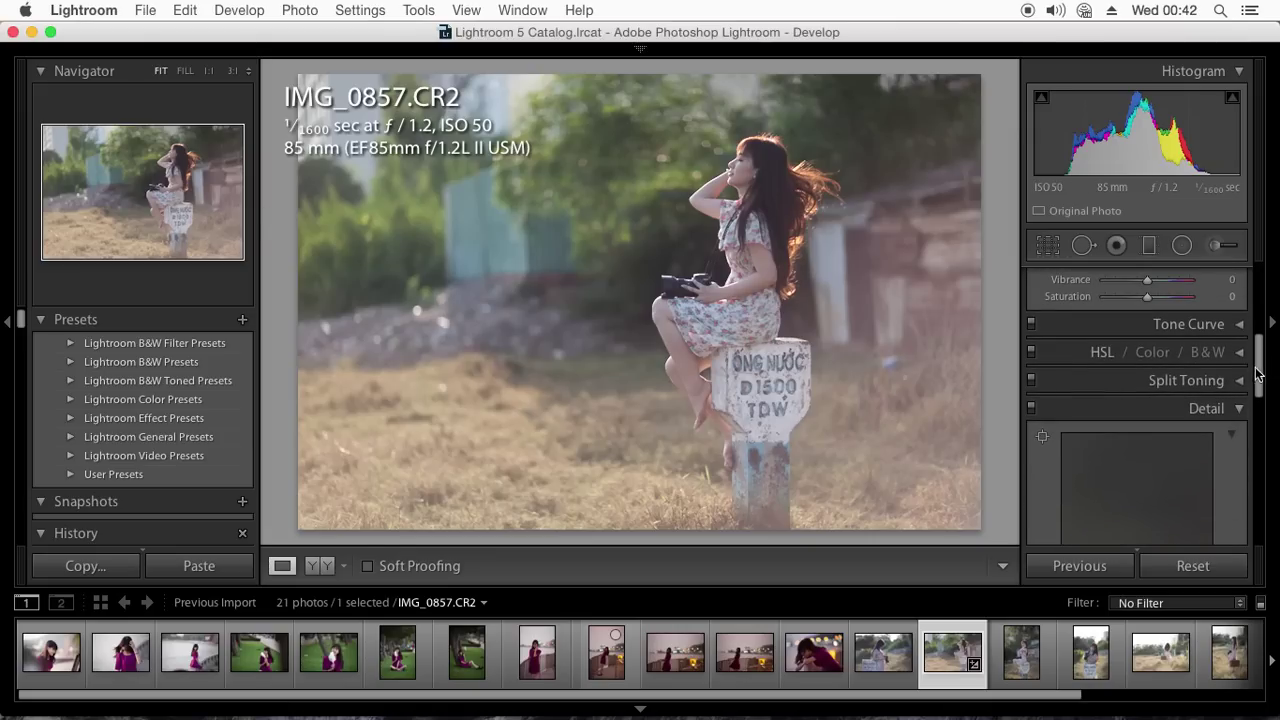
Collapse the Detail and Lens Corrections panels and return to the Basic panel.
click(1241, 437)
click(1241, 437)
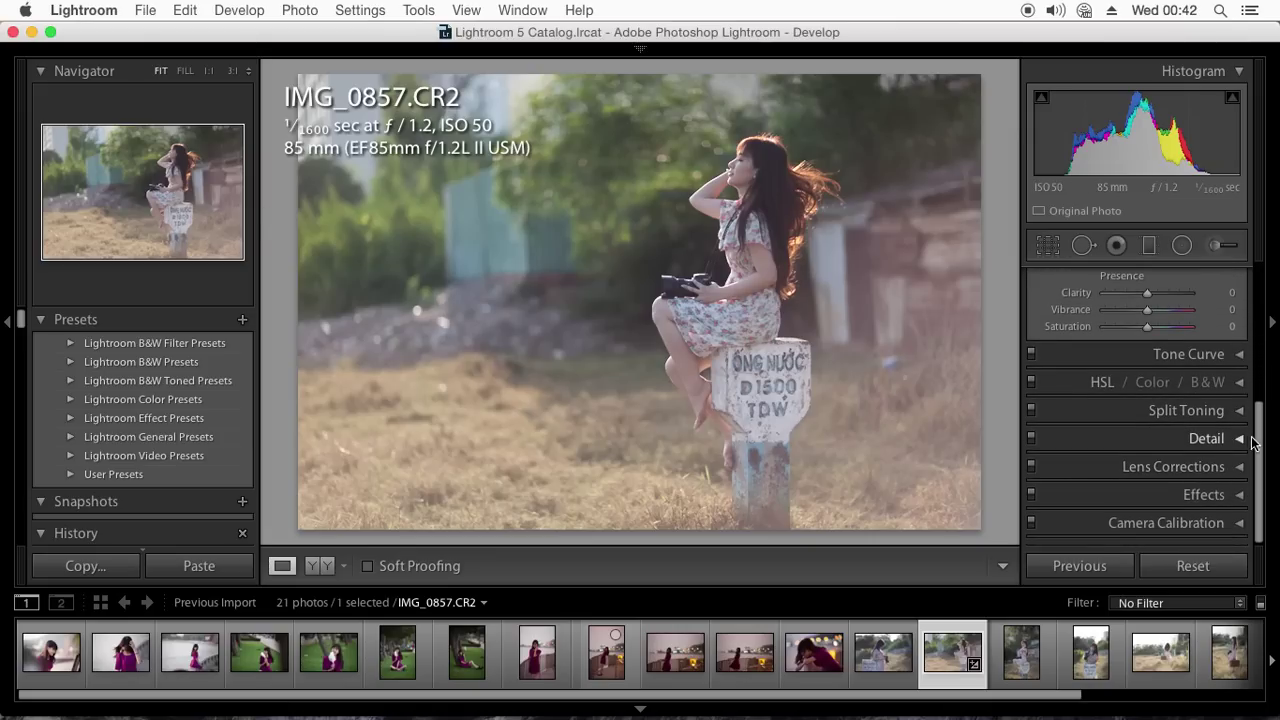
scroll(1200, 420, up, 5)
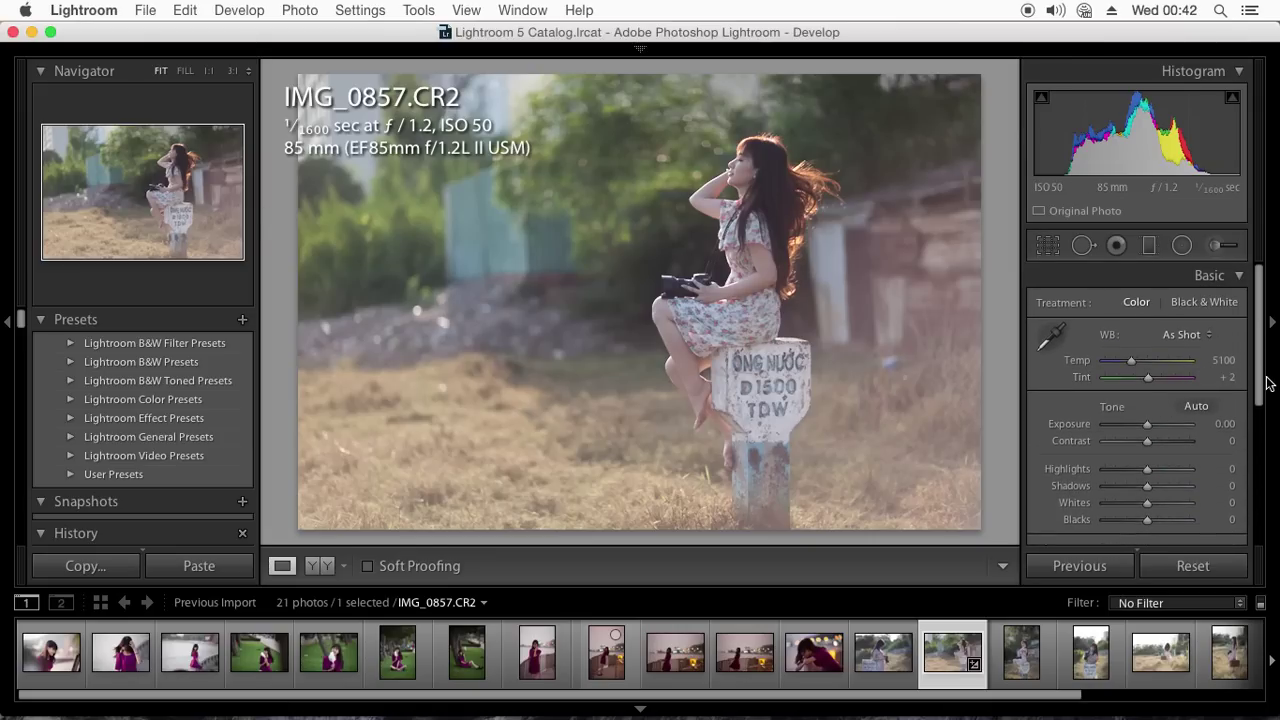
mouse_move(1264, 385)
mouse_down()
mouse_move(1256, 430)
mouse_move(1257, 418)
mouse_up()
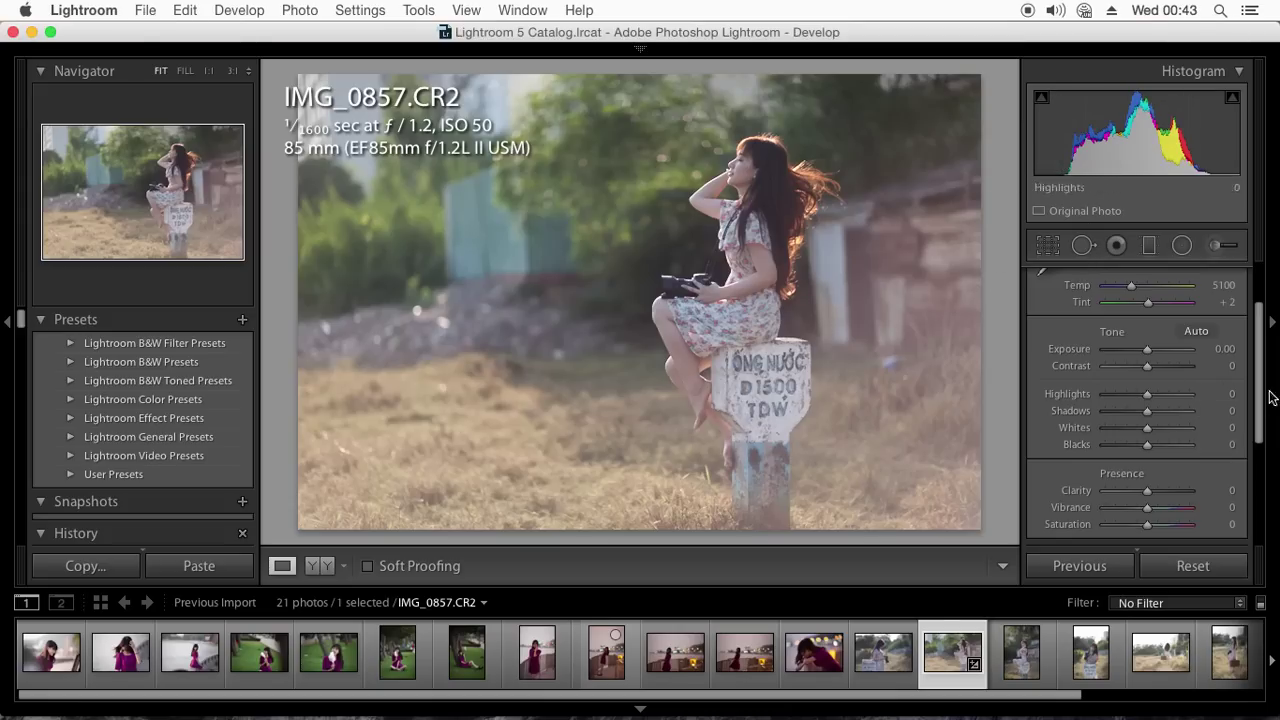
scroll(1258, 382, down, 1)
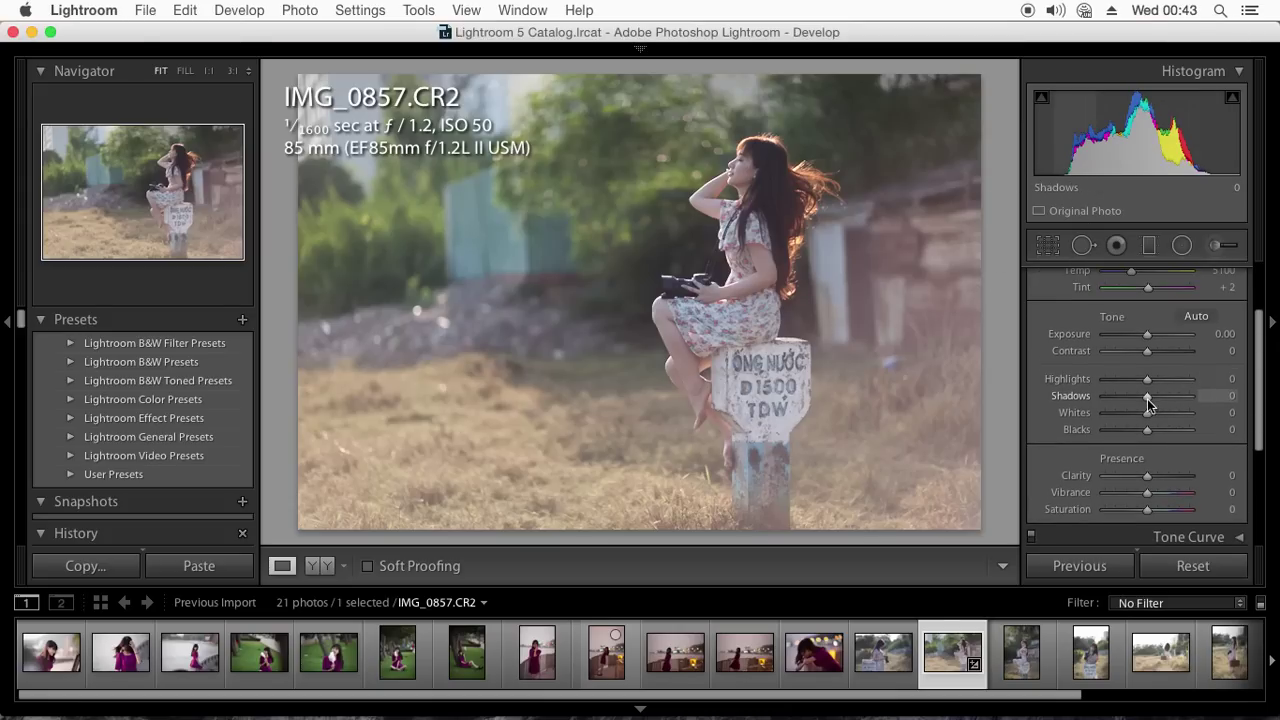
drag(1130, 429, 1116, 431)
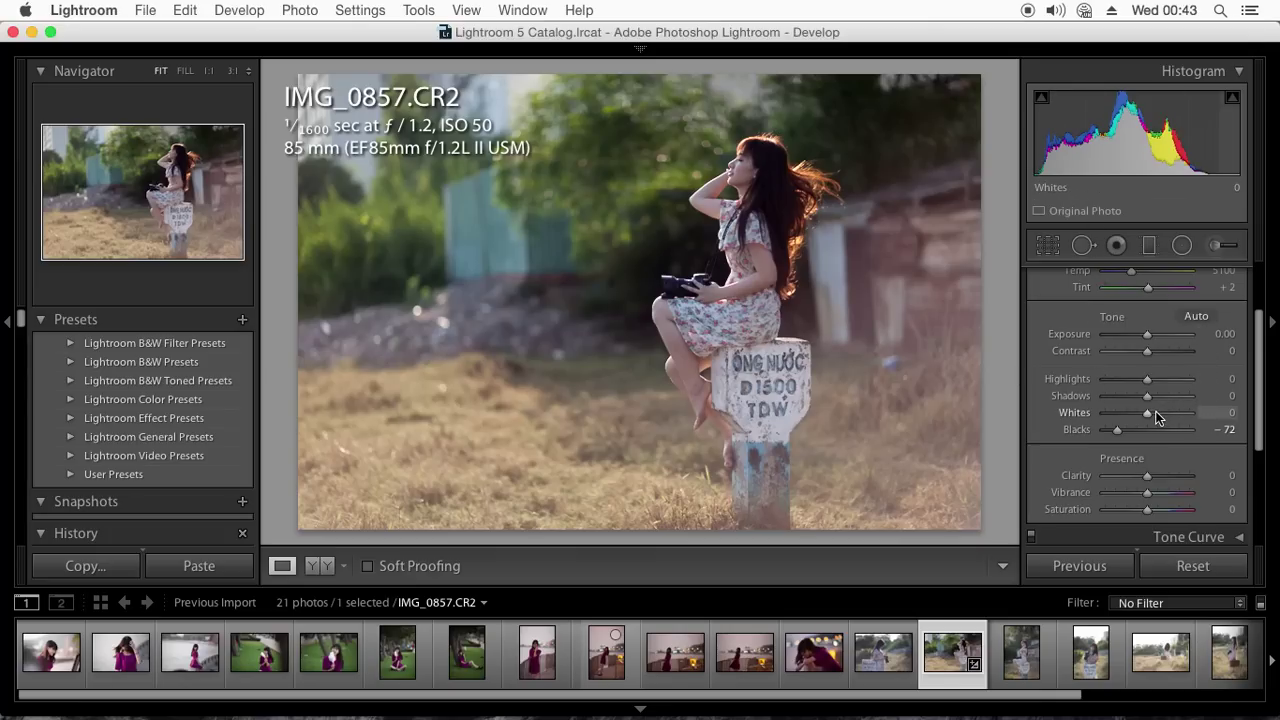
drag(1150, 414, 1168, 415)
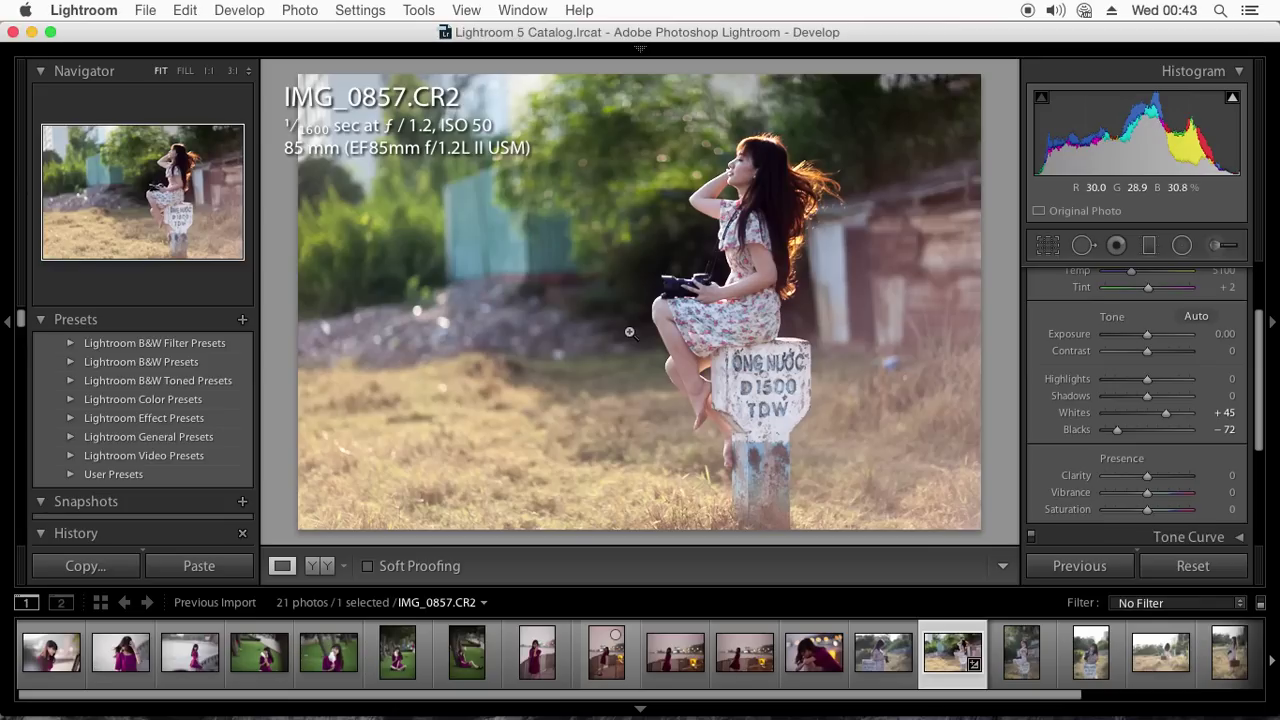
click(764, 224)
click(634, 252)
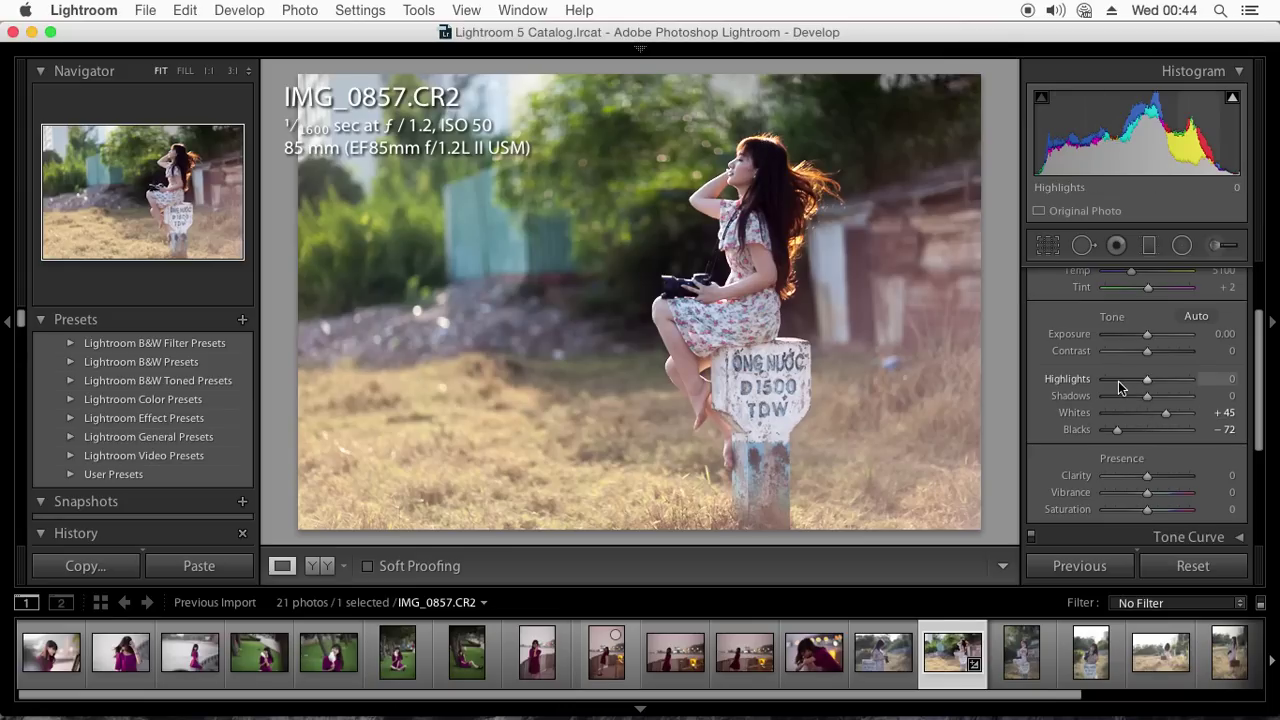
Try several Highlights values, reset to zero, then set Highlights to +12.
drag(1112, 381, 1148, 383)
mouse_move(1146, 382)
mouse_down()
mouse_move(1131, 392)
mouse_move(1147, 402)
mouse_up()
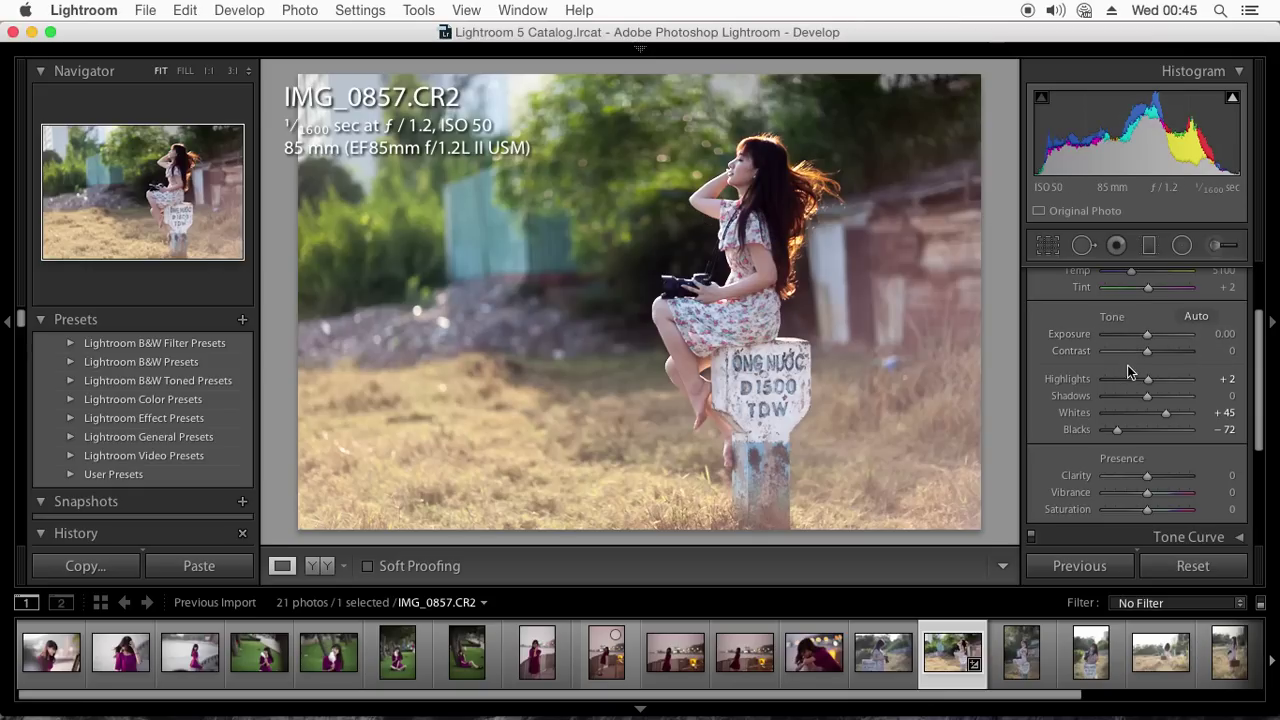
drag(1117, 378, 1097, 386)
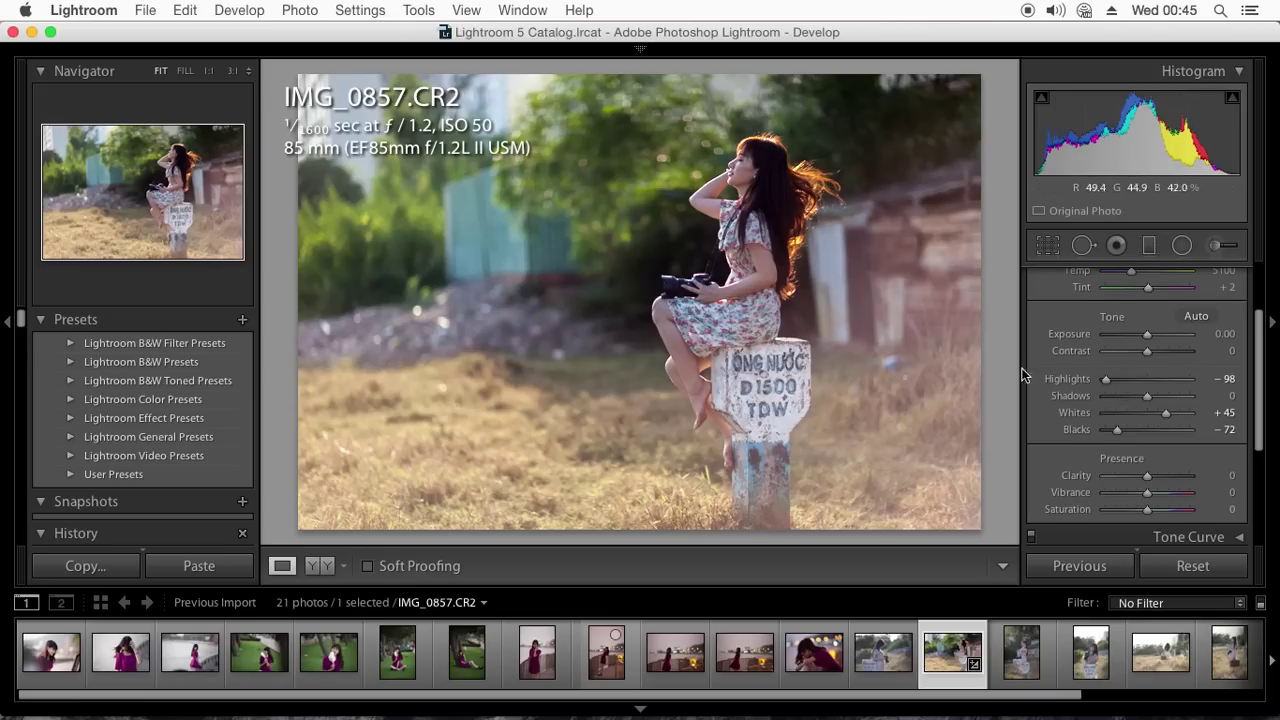
double_click(1147, 384)
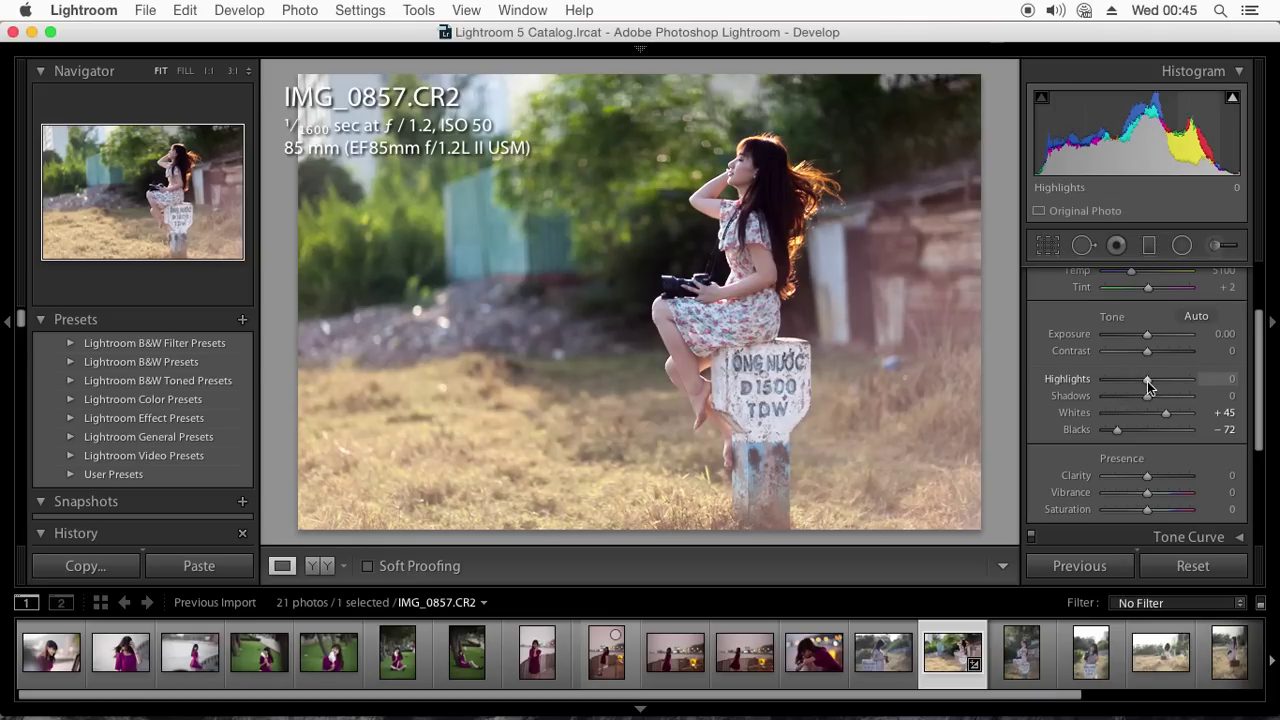
drag(1147, 381, 1151, 382)
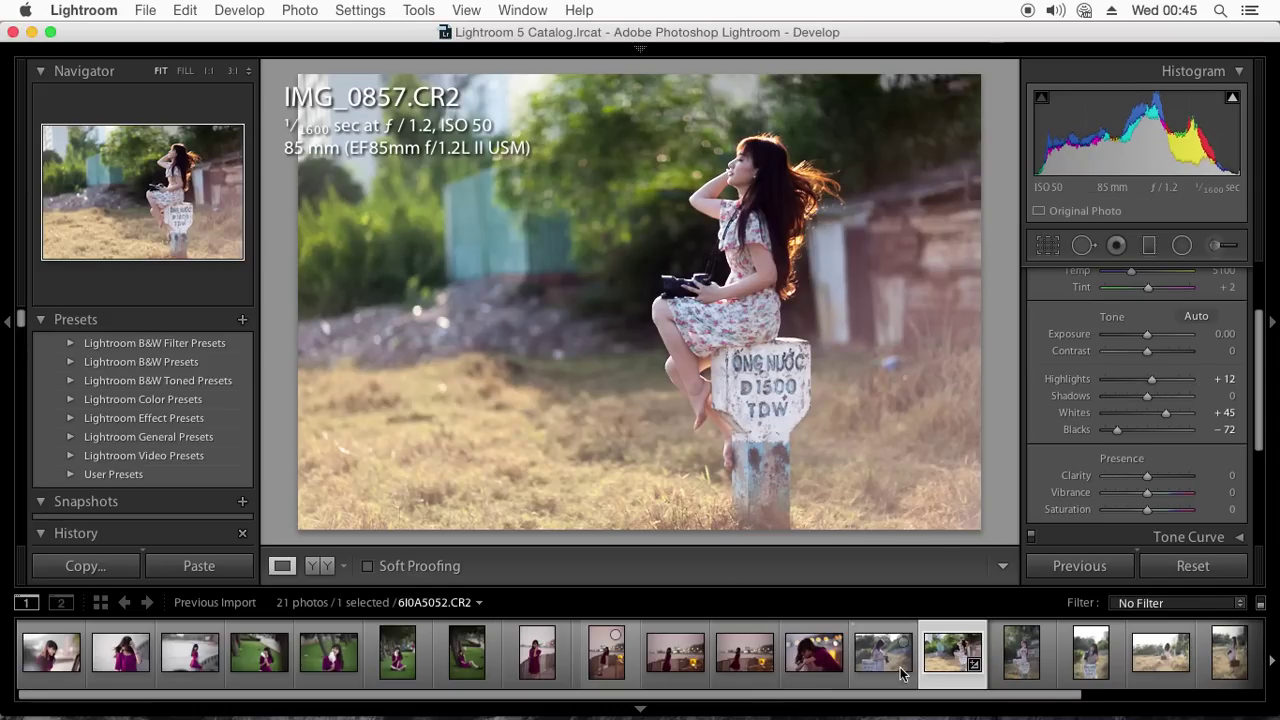
Lower IMG_0941's highlights to -61, then reselect the IMG_0857 portrait.
click(1140, 684)
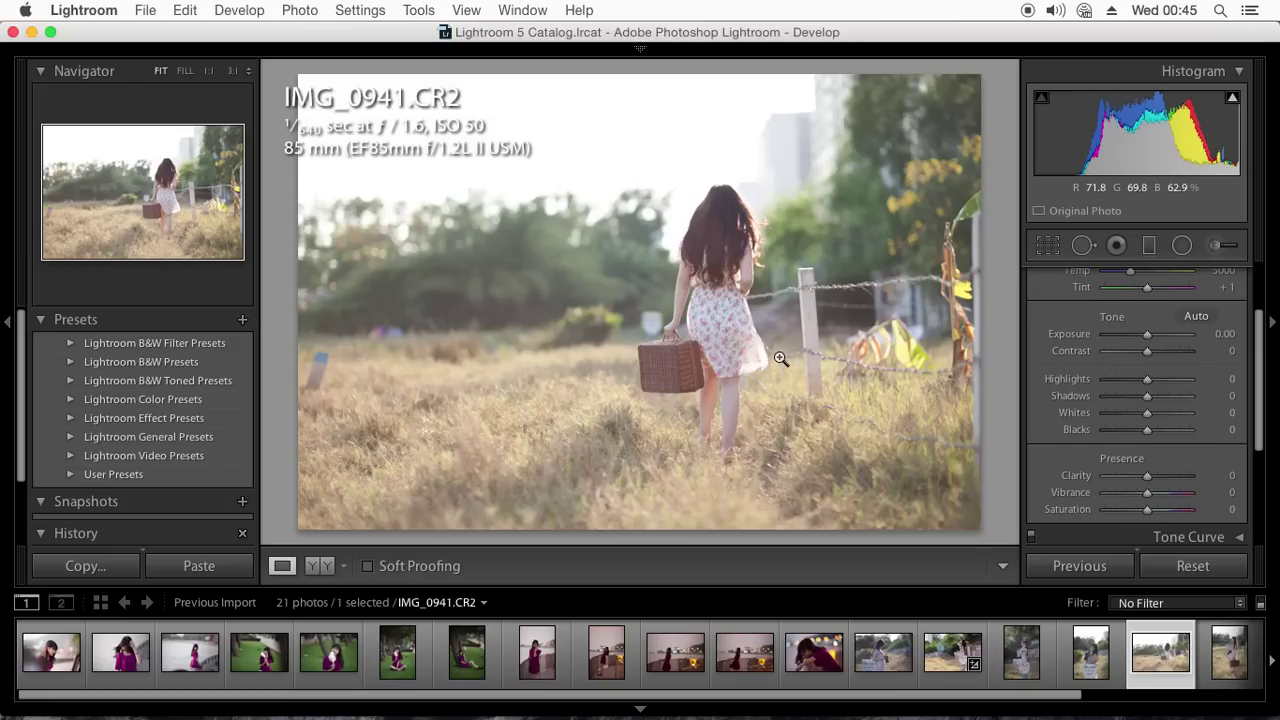
drag(1147, 379, 1122, 386)
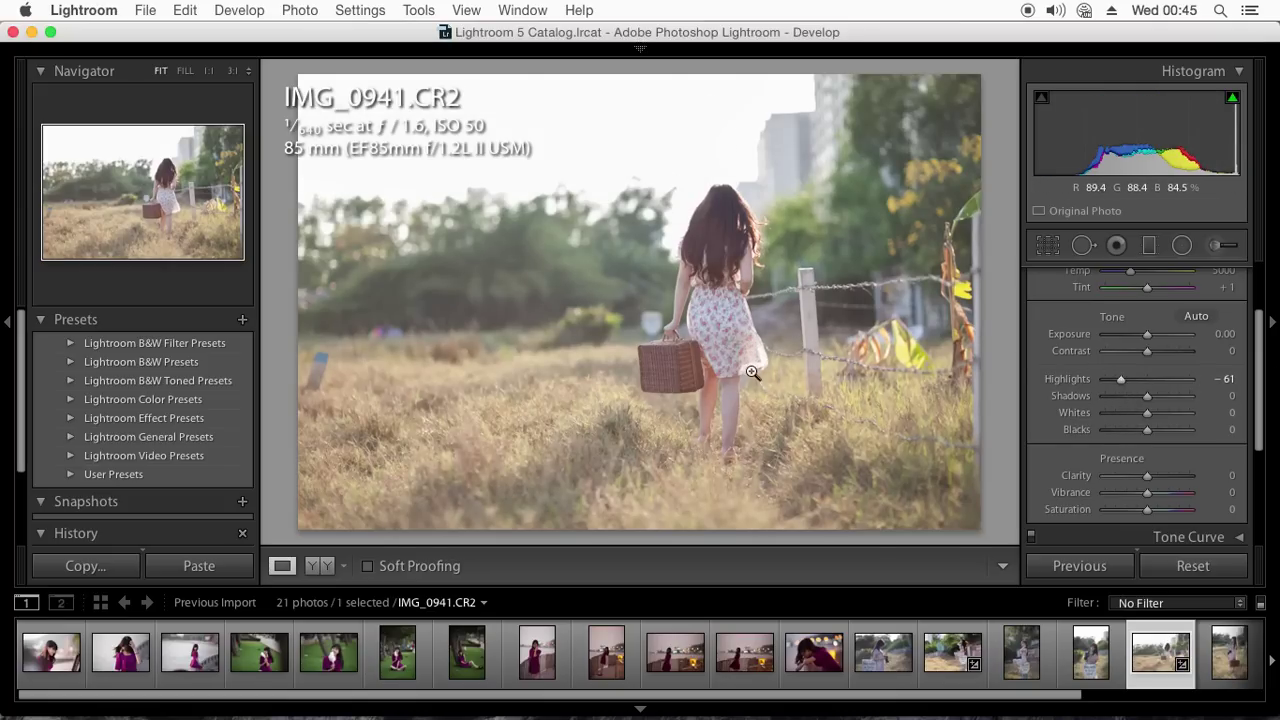
click(952, 652)
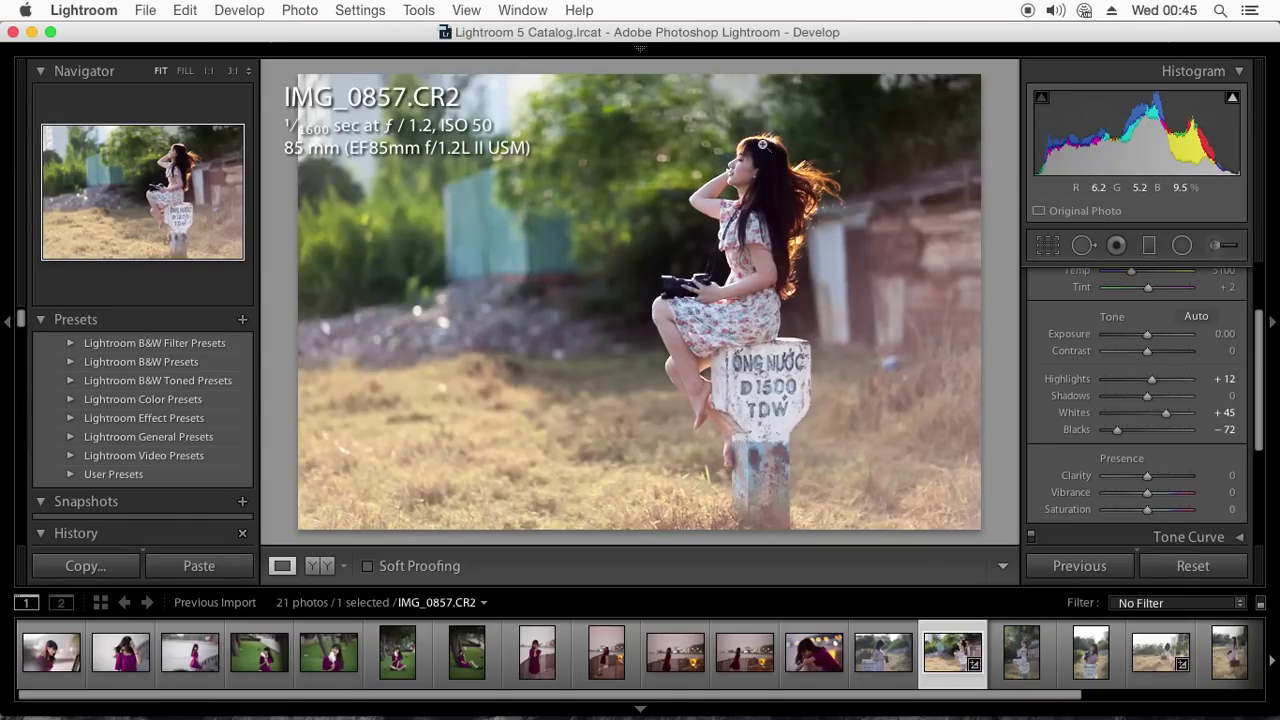
After checking the face zoomed in, set IMG_0857 shadows to -12 and contrast to +12.
click(763, 144)
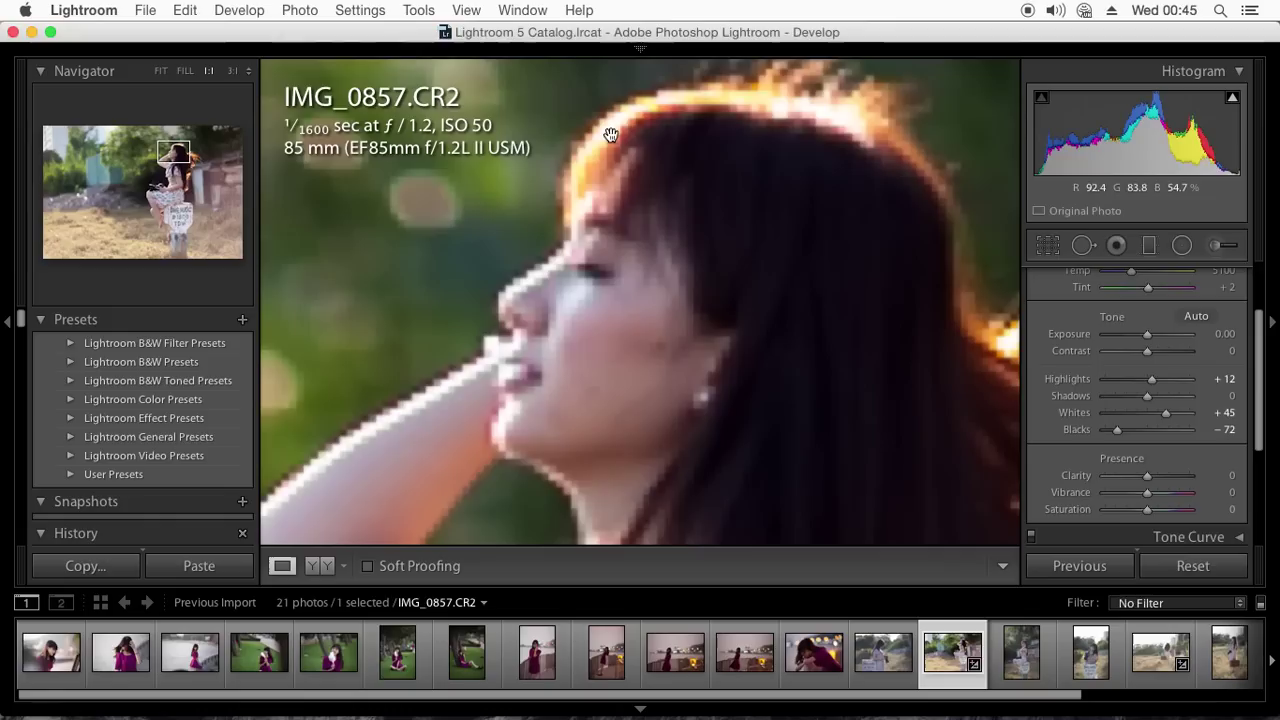
click(788, 176)
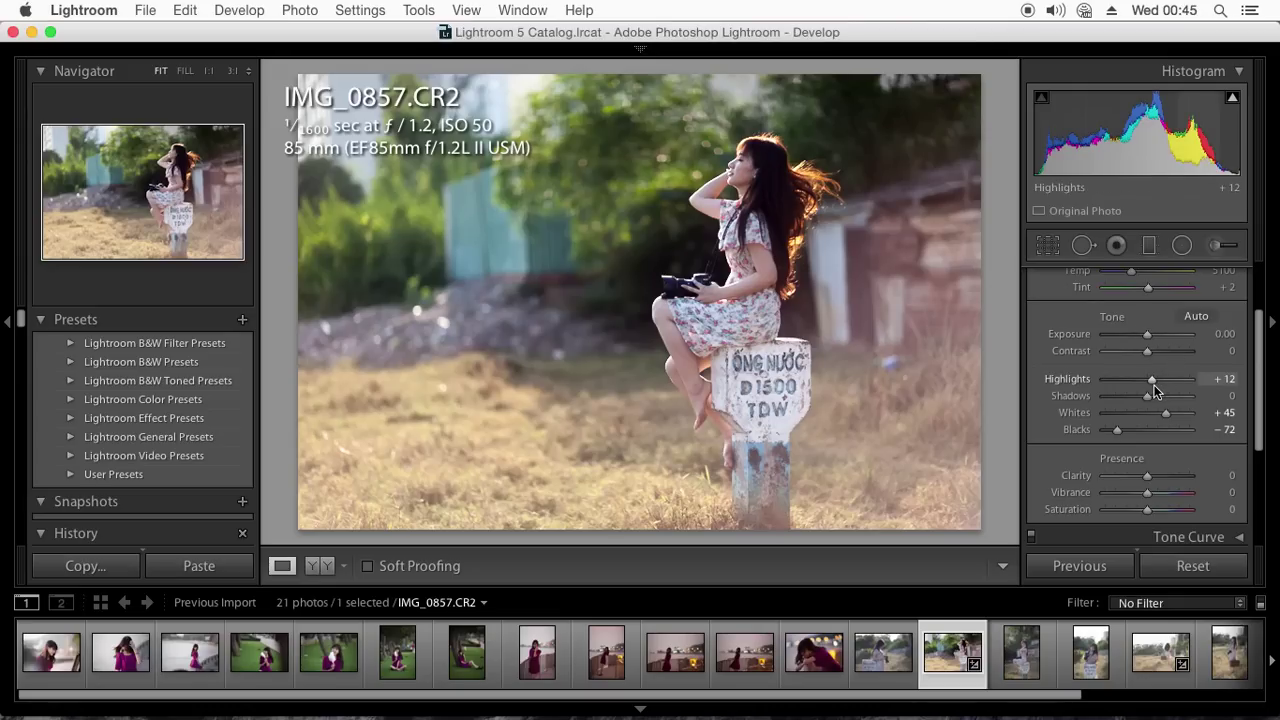
mouse_move(1149, 396)
mouse_down()
mouse_move(1161, 397)
mouse_move(1131, 400)
mouse_move(1146, 420)
mouse_up()
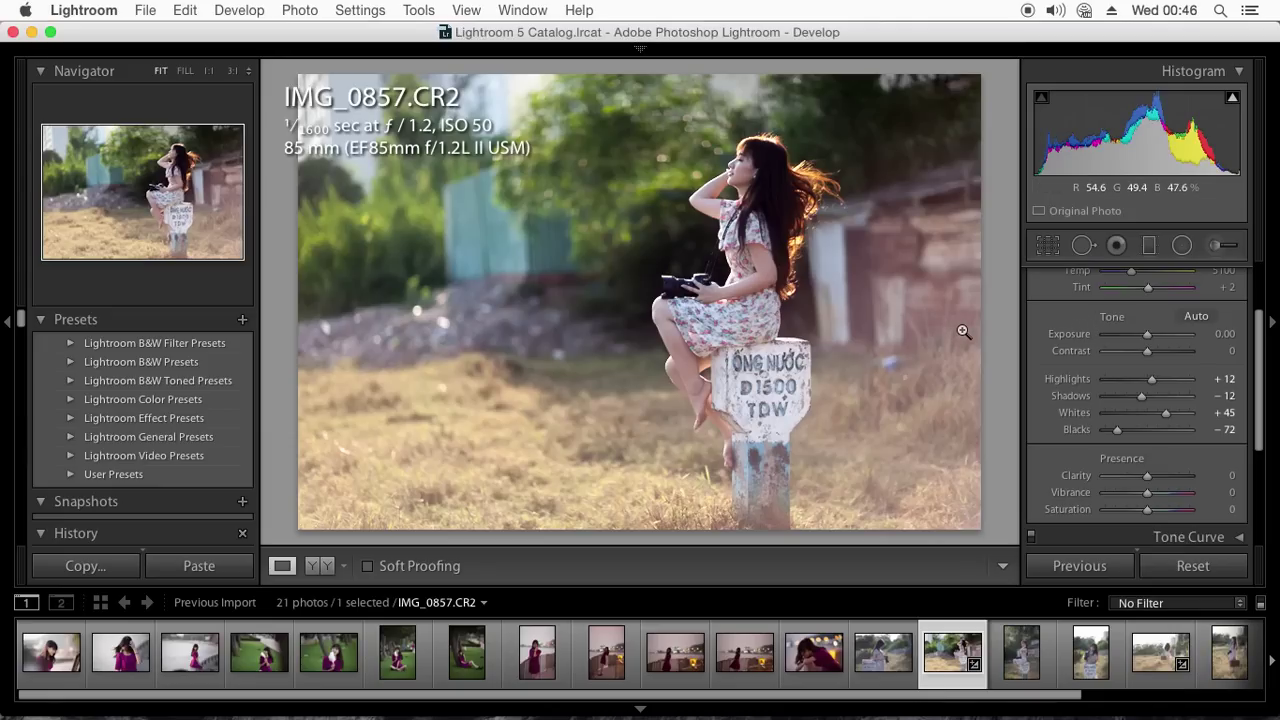
drag(1147, 351, 1153, 361)
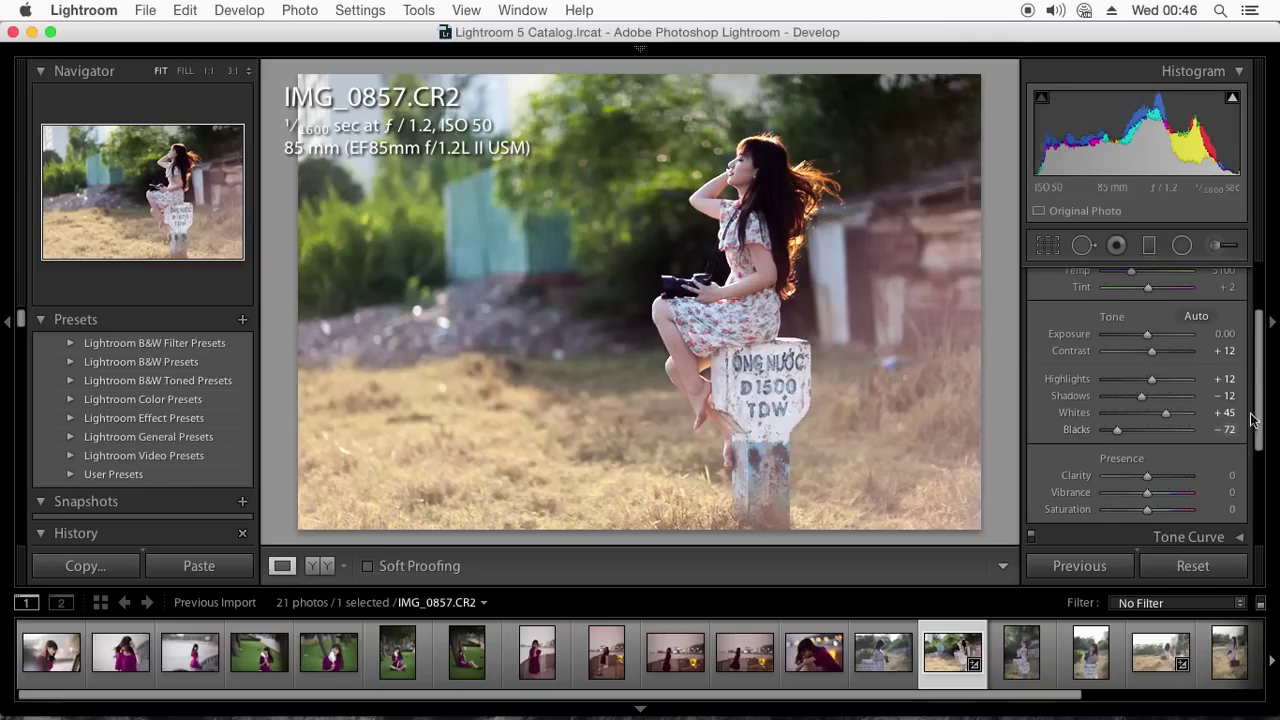
drag(1253, 420, 1258, 435)
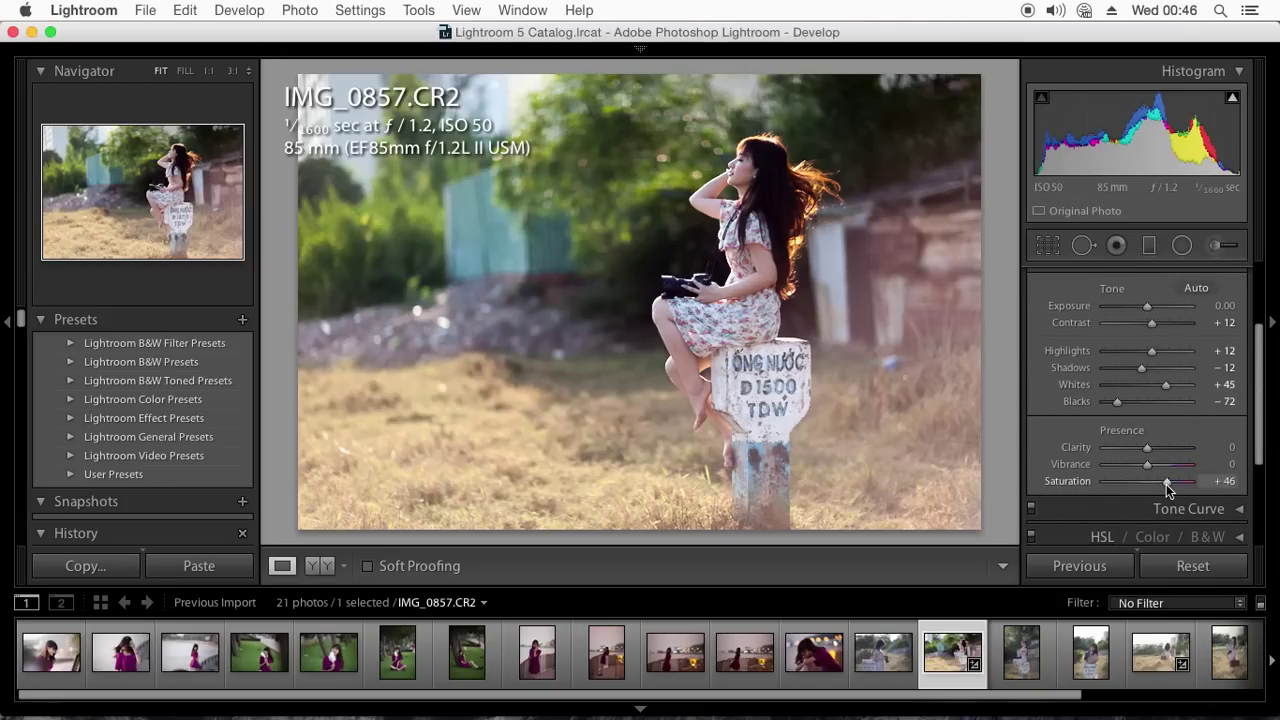
drag(1163, 487, 1148, 489)
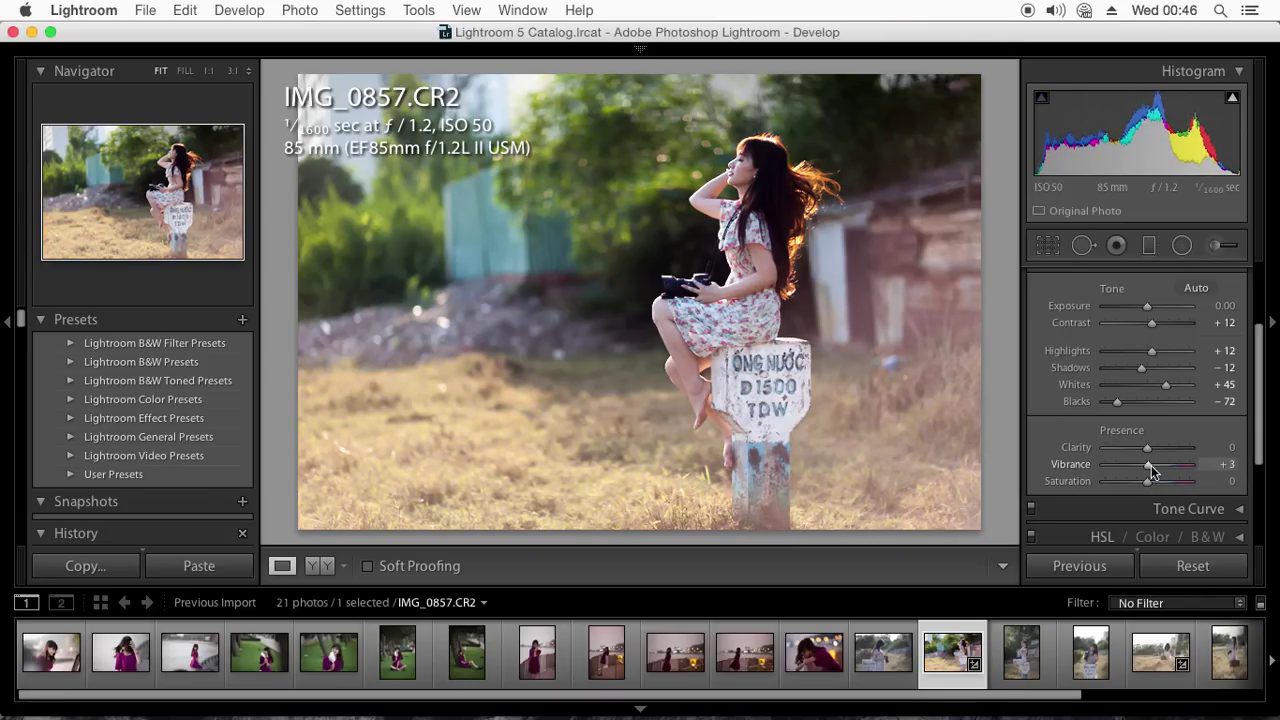
mouse_move(1148, 465)
mouse_down()
mouse_move(1173, 465)
mouse_move(1160, 473)
mouse_up()
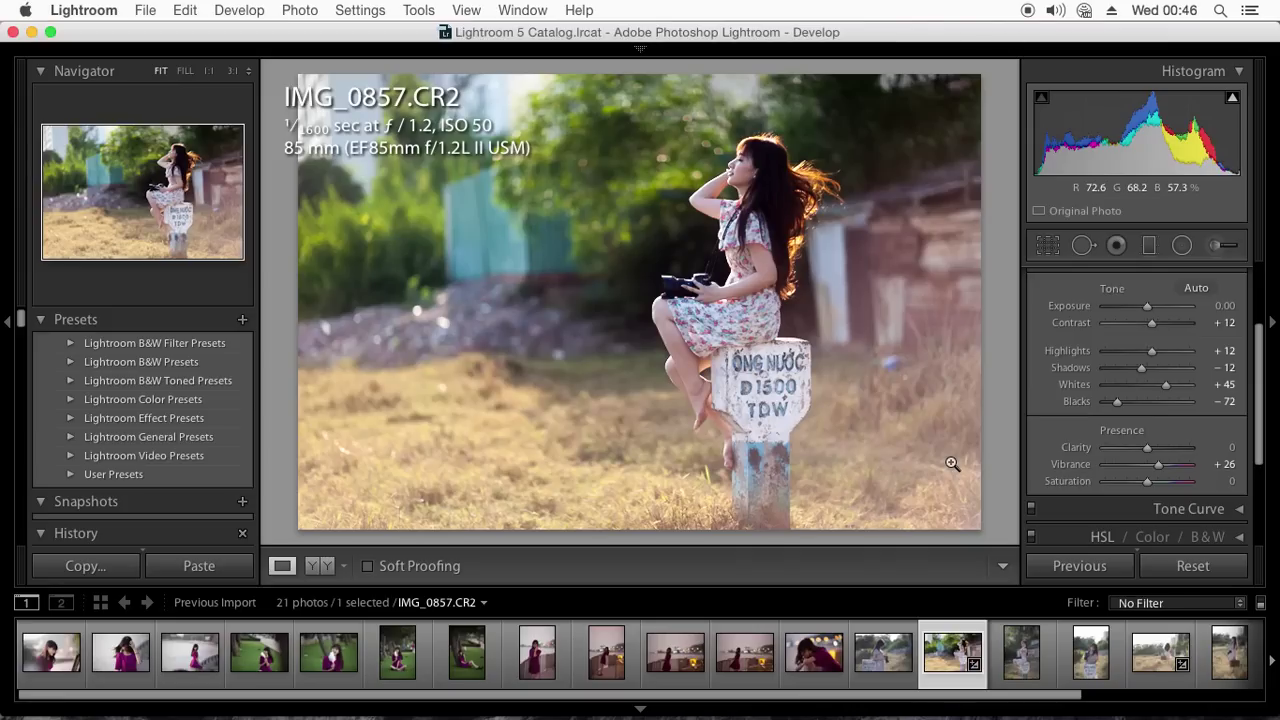
double_click(1071, 465)
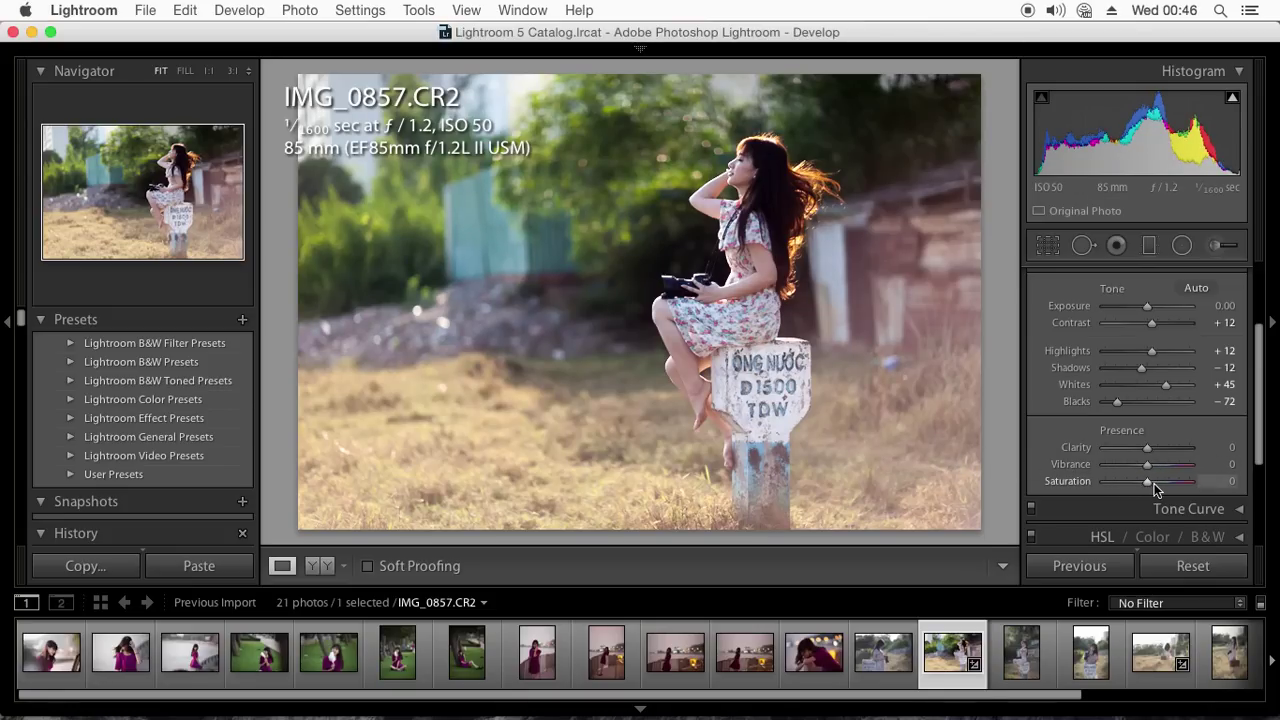
drag(1154, 483, 1154, 487)
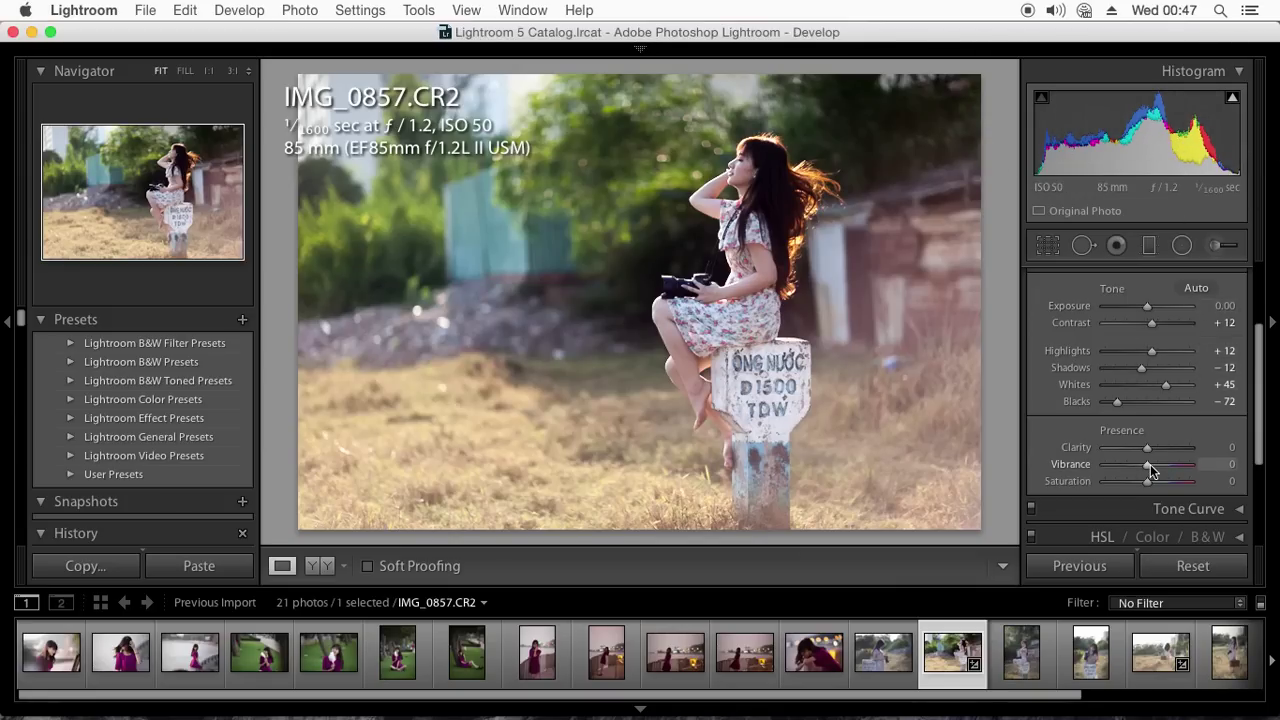
Settle the portrait's vibrance at +42 and add clarity at +8.
drag(1150, 464, 1172, 472)
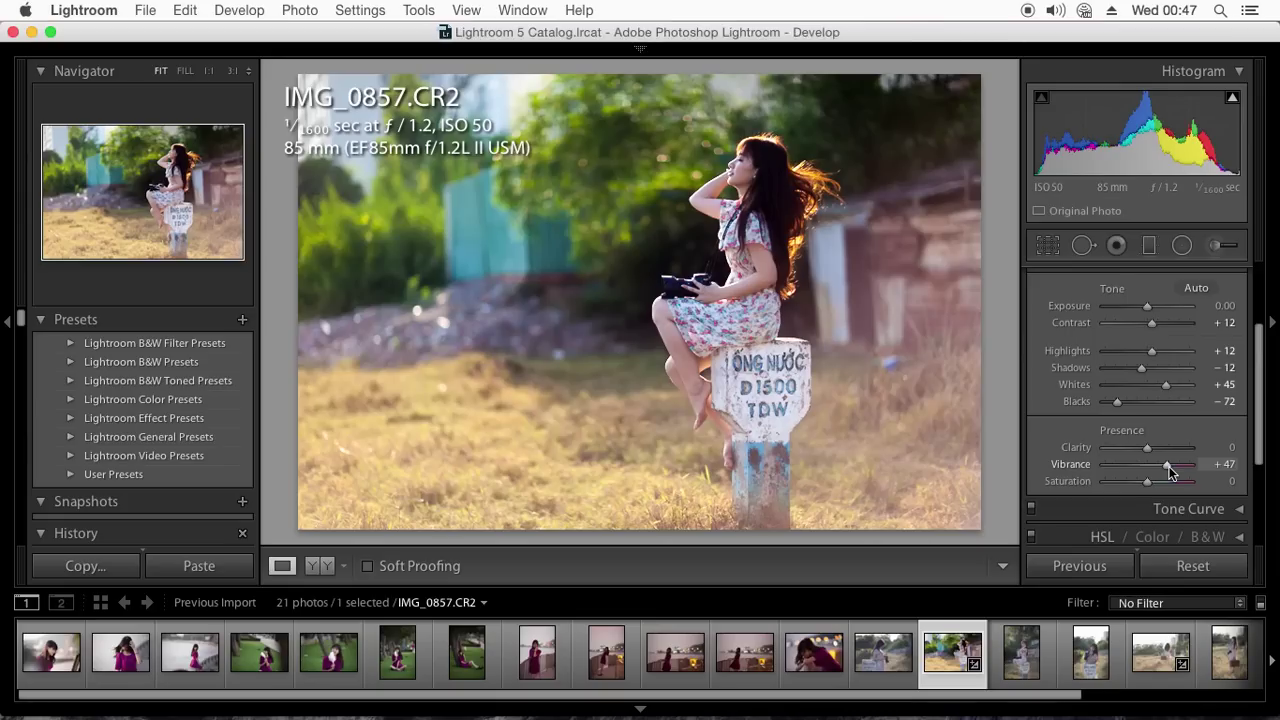
mouse_move(1172, 472)
mouse_down()
mouse_move(1160, 474)
mouse_move(1153, 449)
mouse_up()
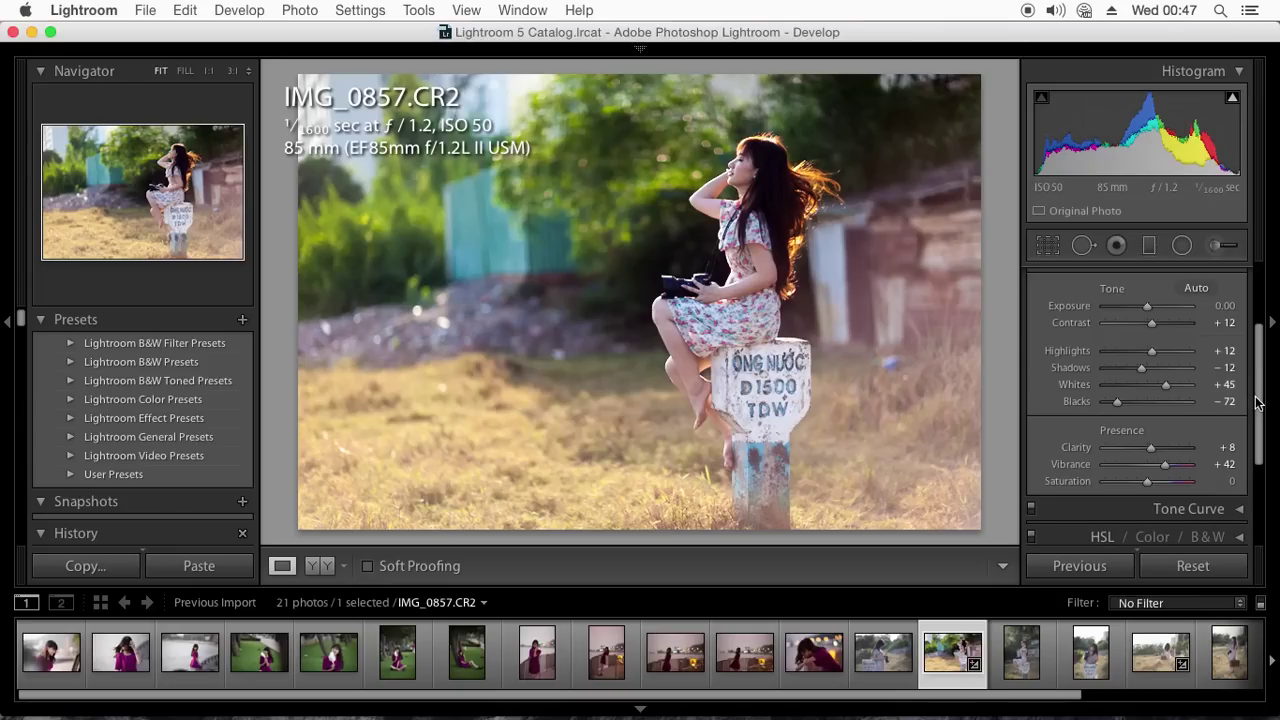
drag(1259, 400, 1257, 389)
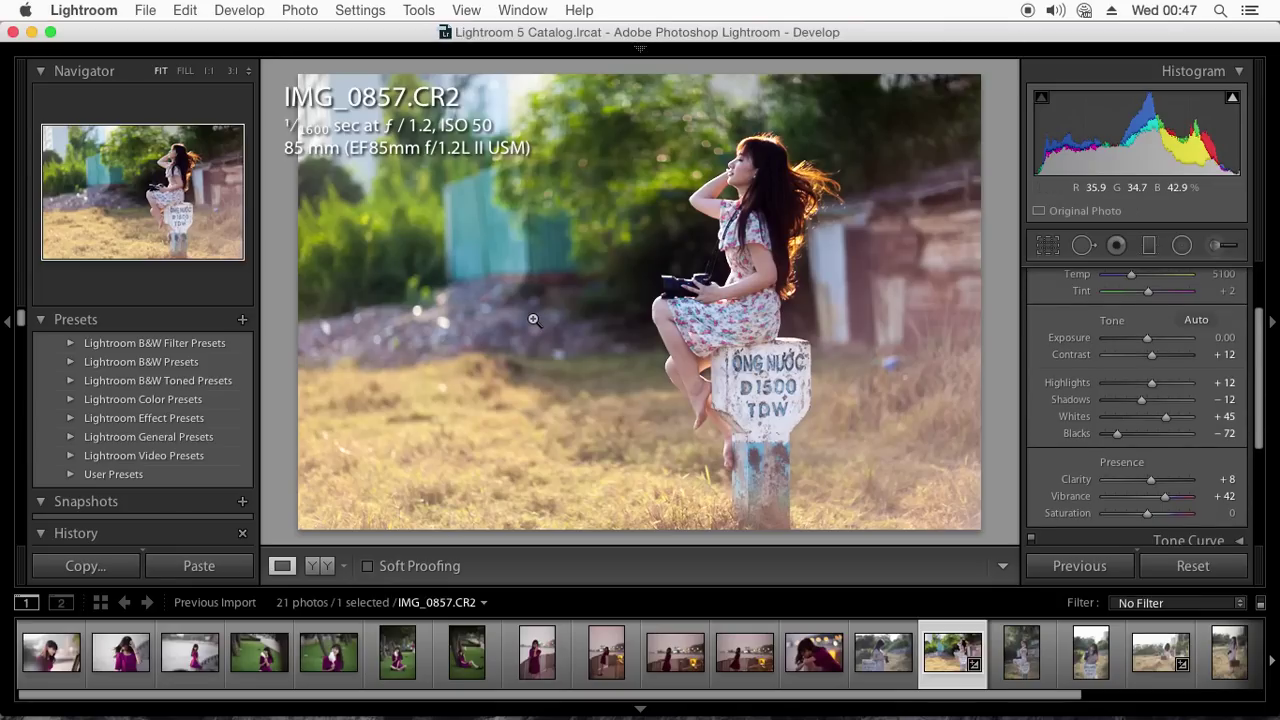
Compare Before and Before/After views with the left panels hidden, then activate the Radial Filter.
key(backslash)
key(backslash)
key(backslash)
key(backslash)
key(y)
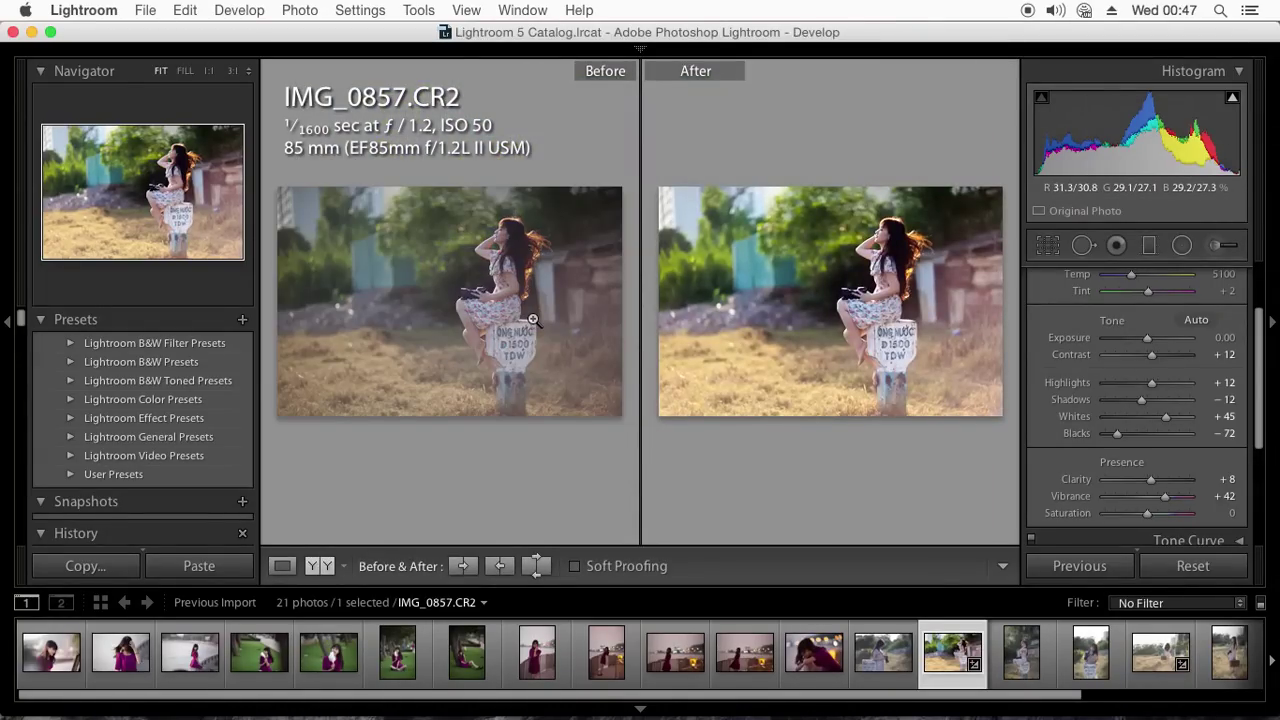
click(7, 345)
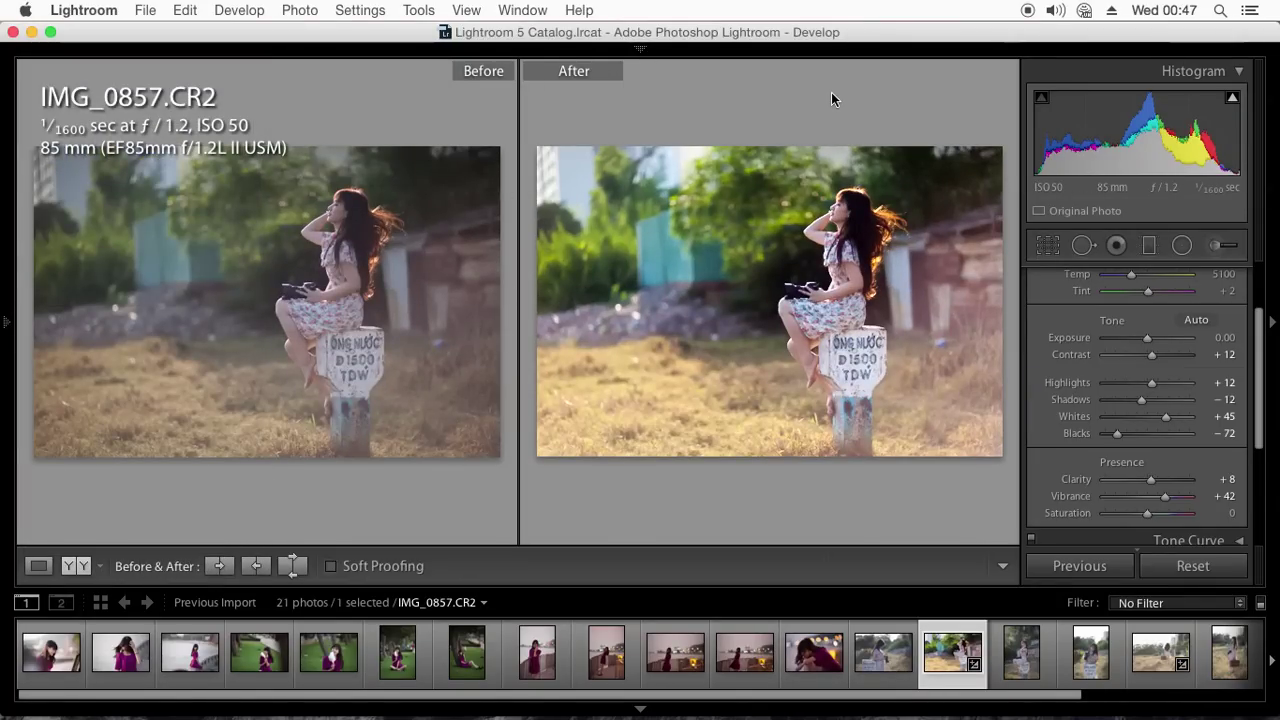
key(y)
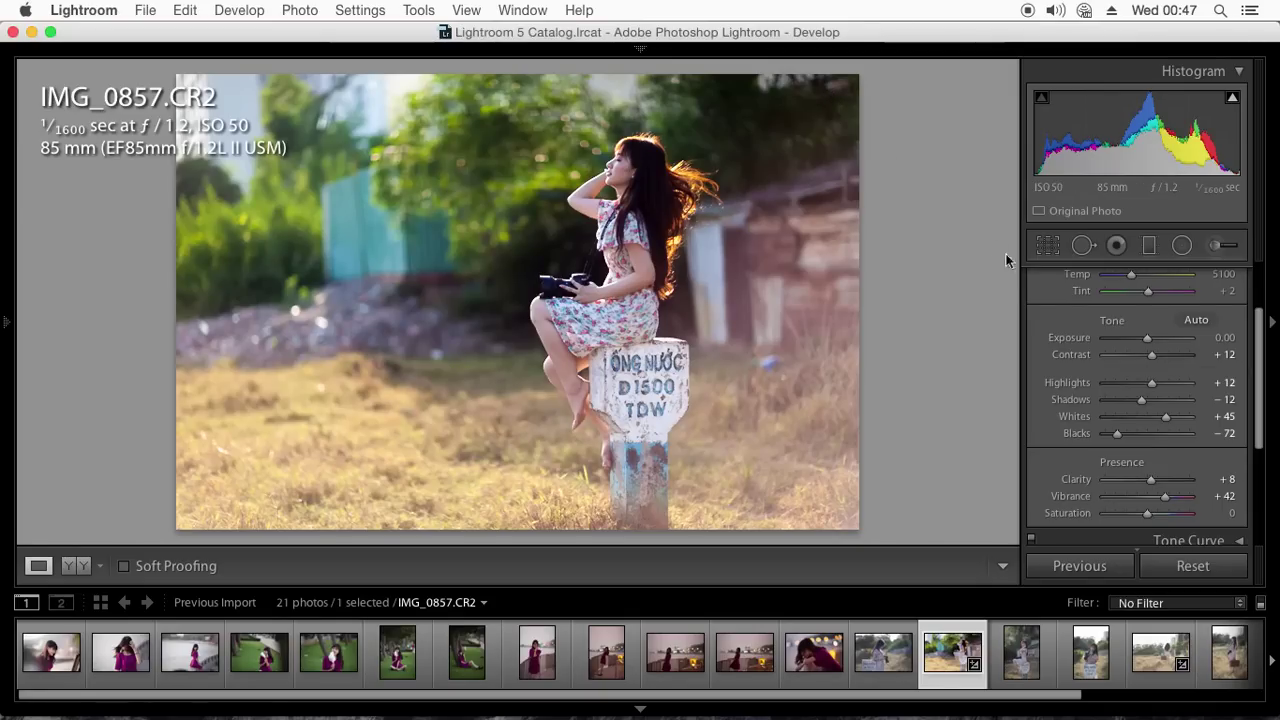
click(1182, 246)
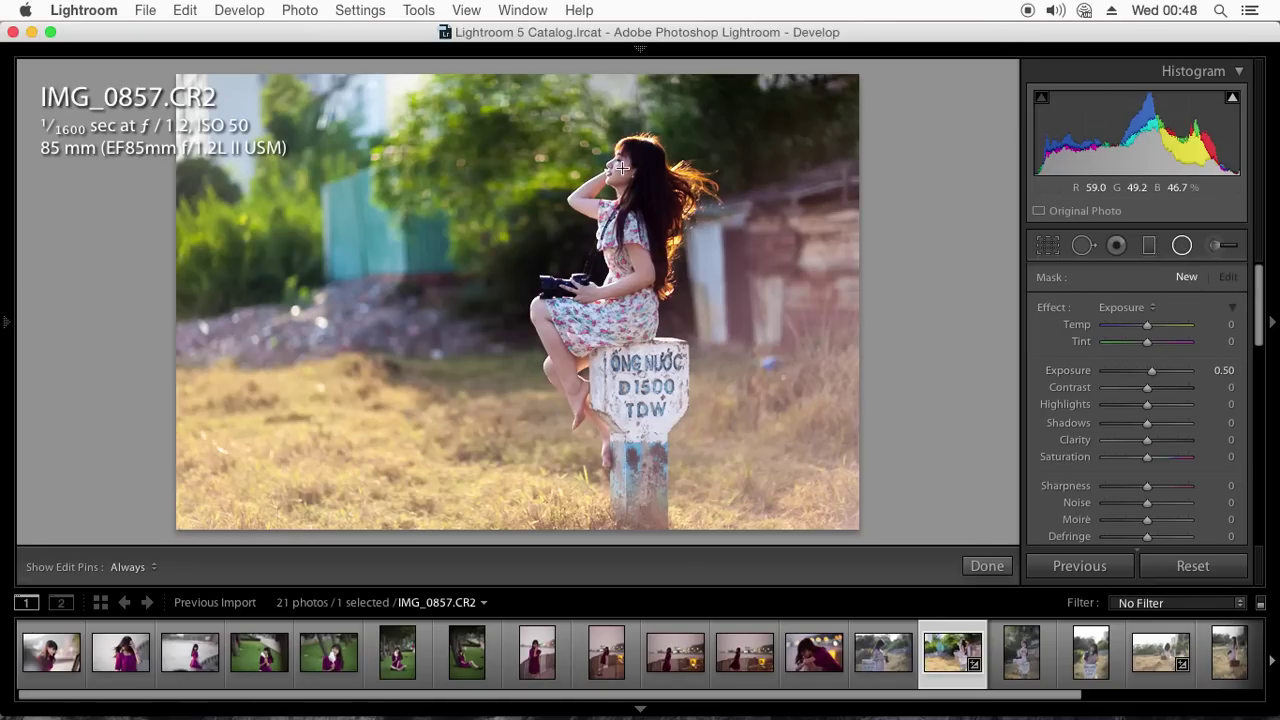
Draw an inverted radial filter around the woman's head with +0.50 exposure and feather 81.
drag(610, 173, 656, 200)
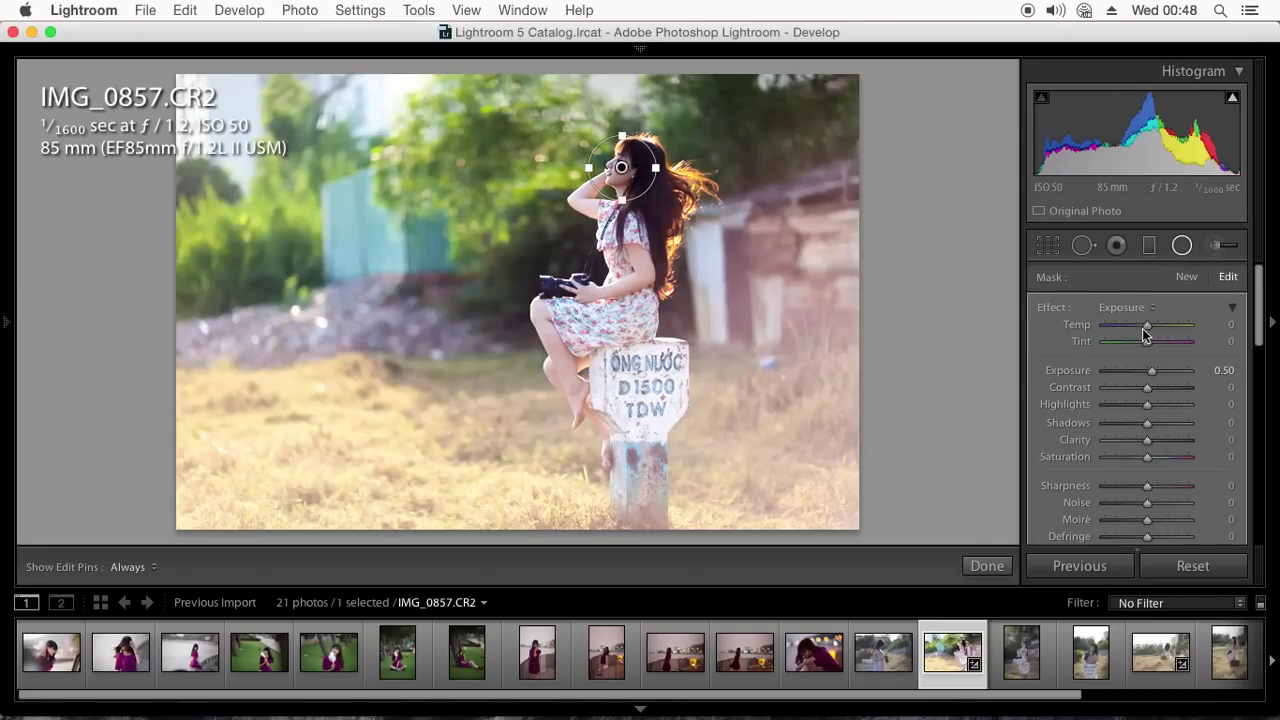
drag(1257, 290, 1258, 421)
scroll(1257, 421, up, 3)
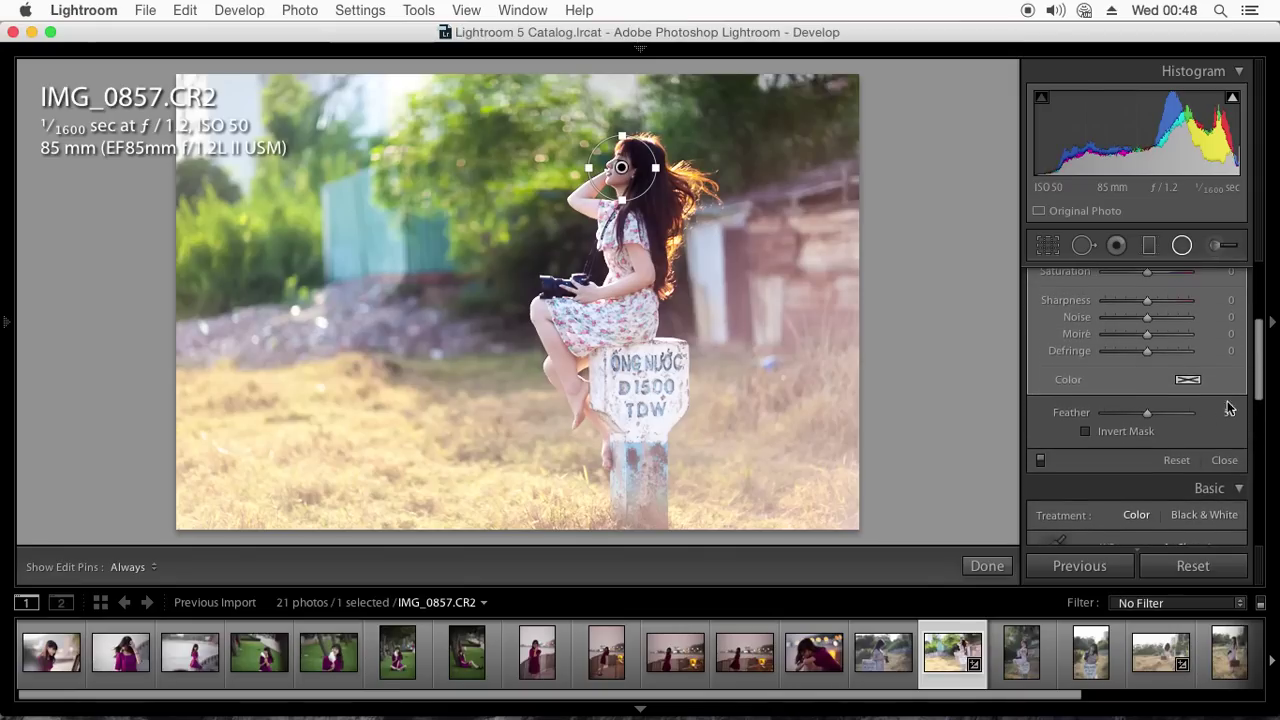
click(1087, 434)
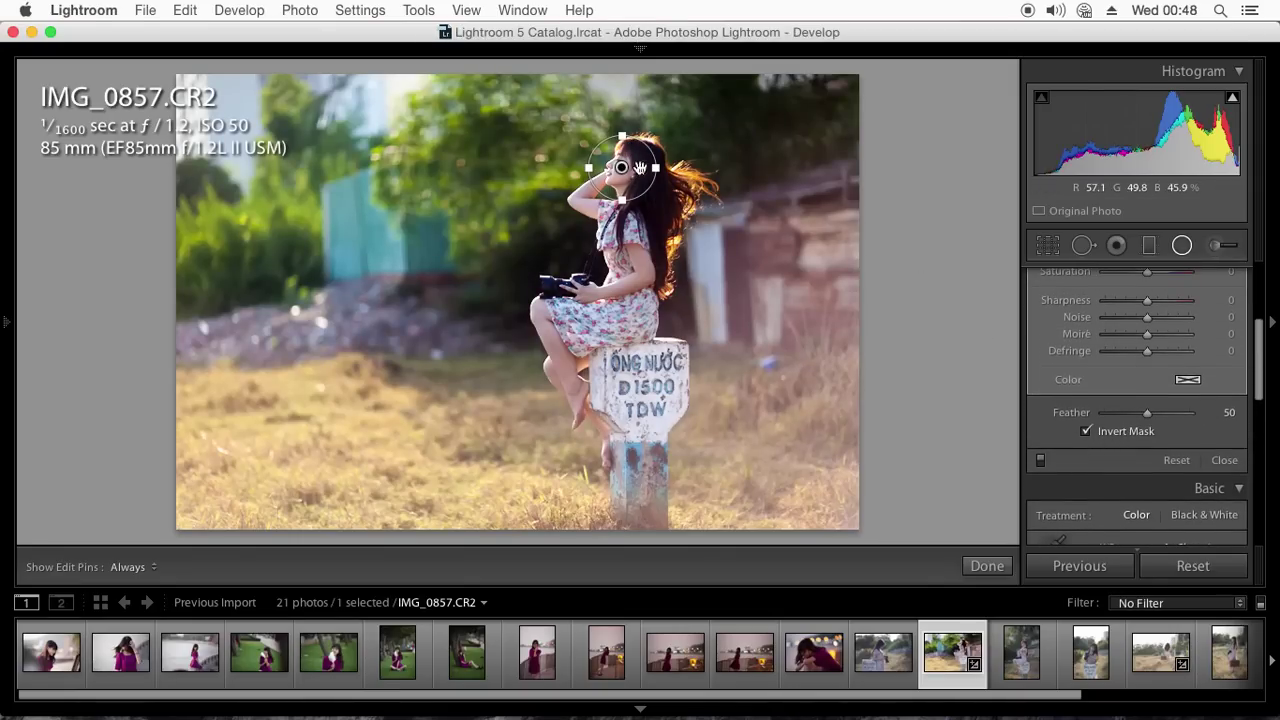
click(1174, 414)
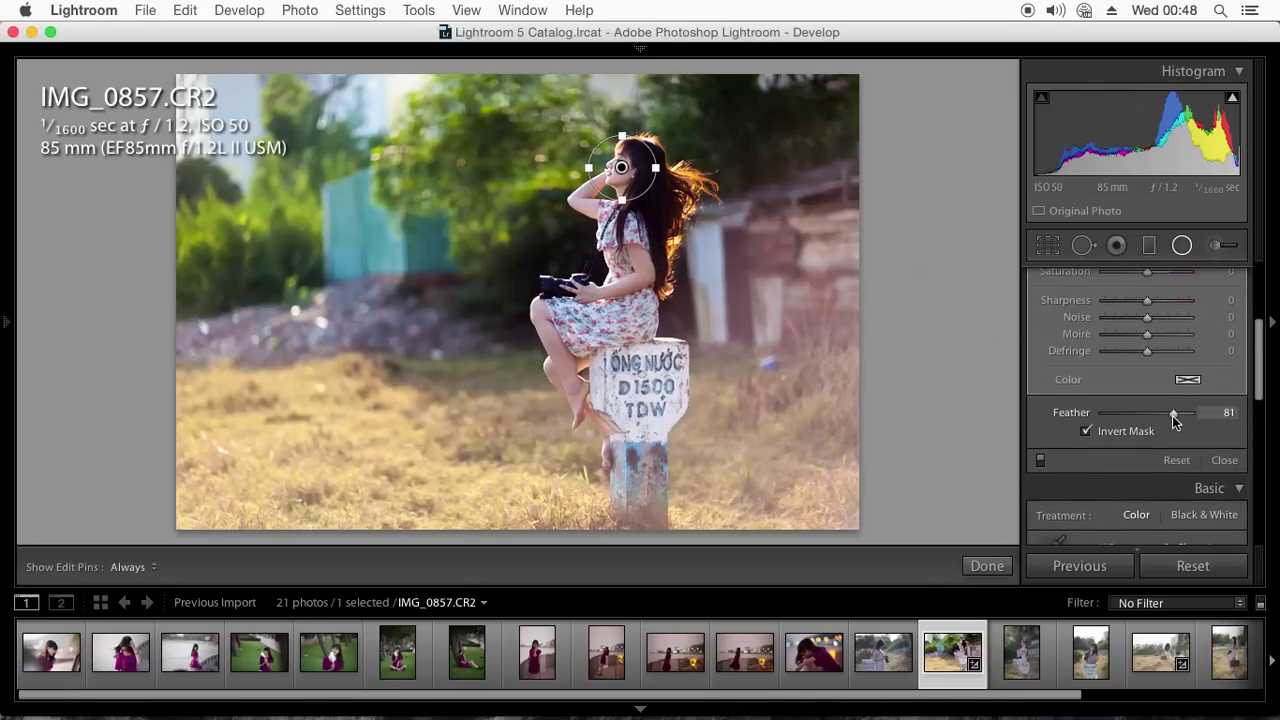
click(980, 567)
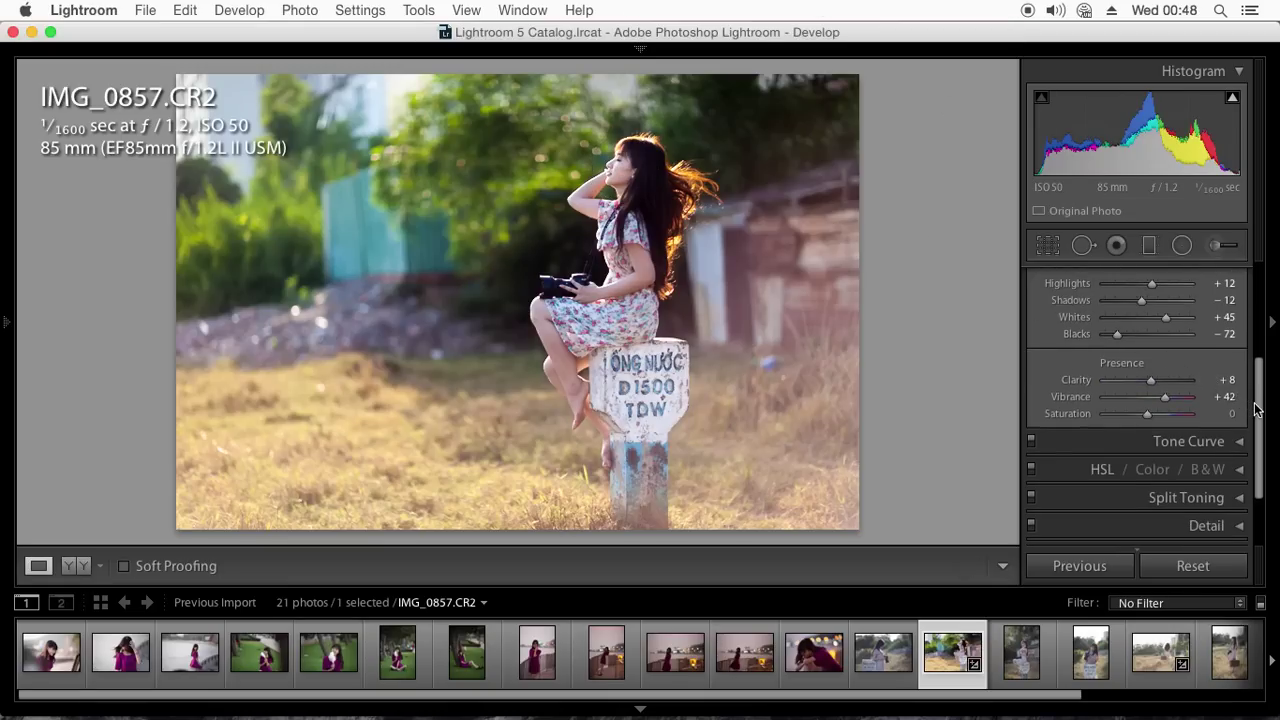
Heal a speck in the grass right of the post, adjusting the heal's sample area.
click(1083, 245)
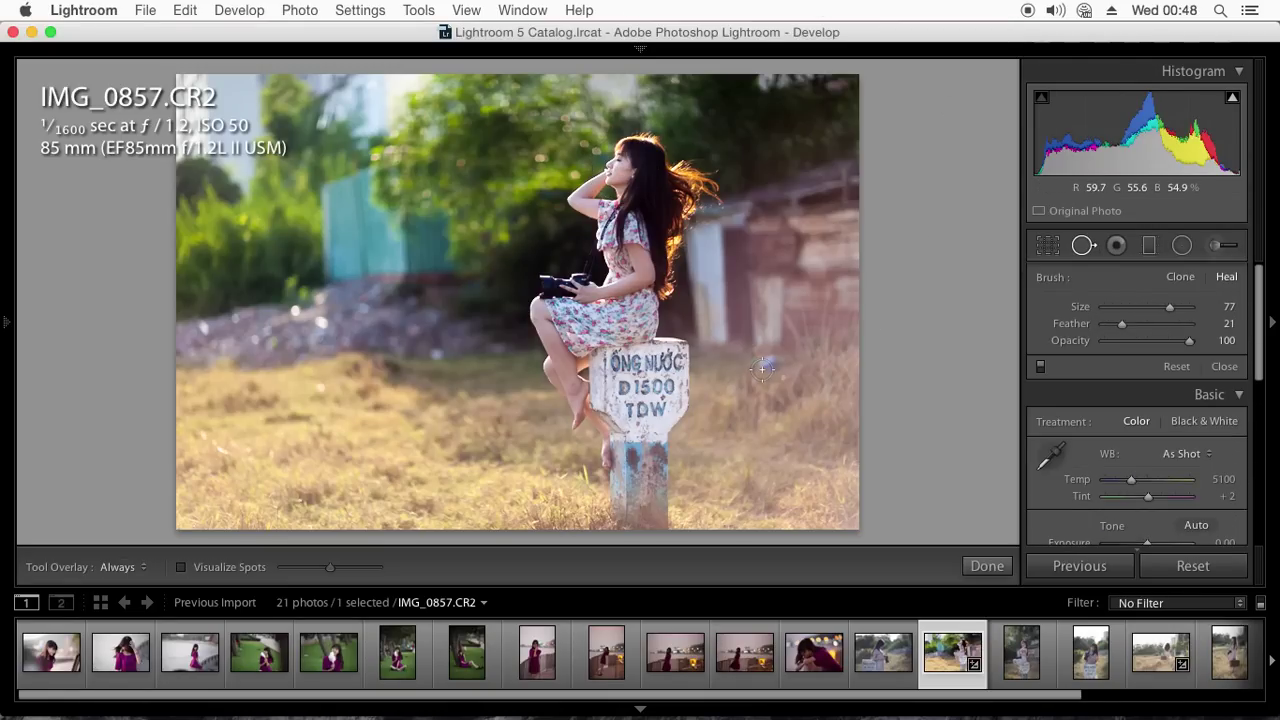
scroll(760, 367, up, 1)
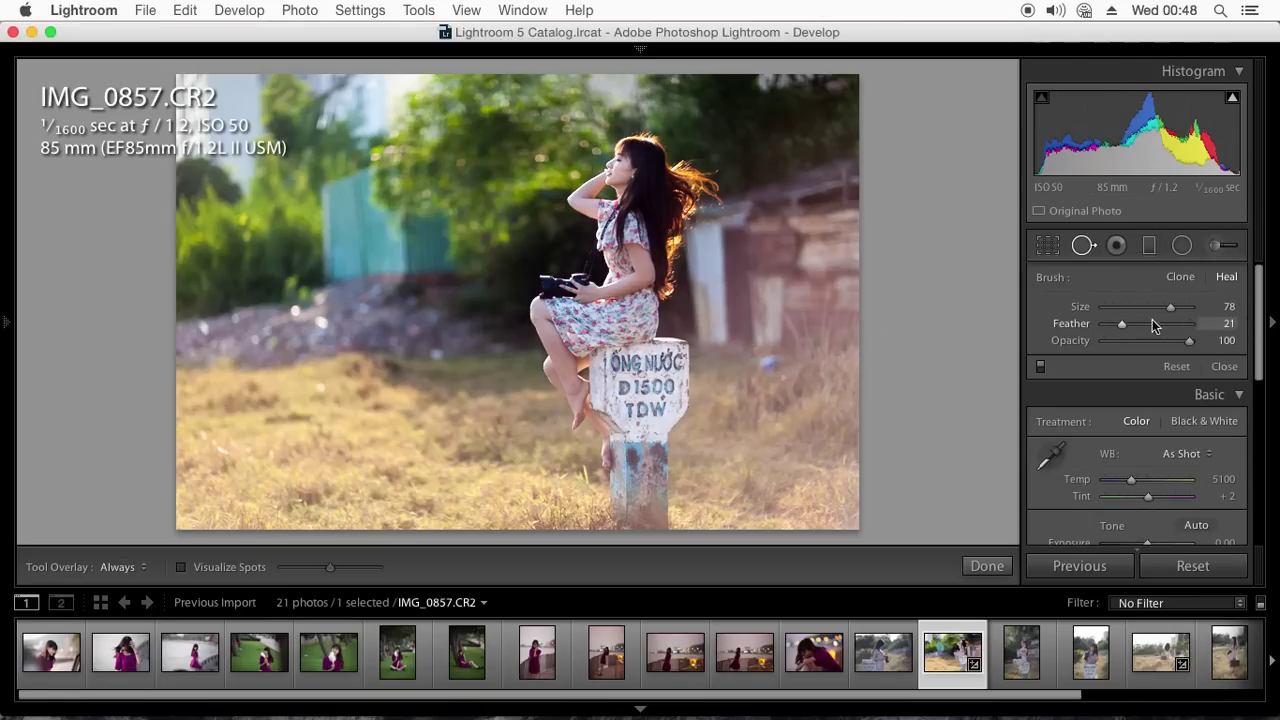
click(760, 364)
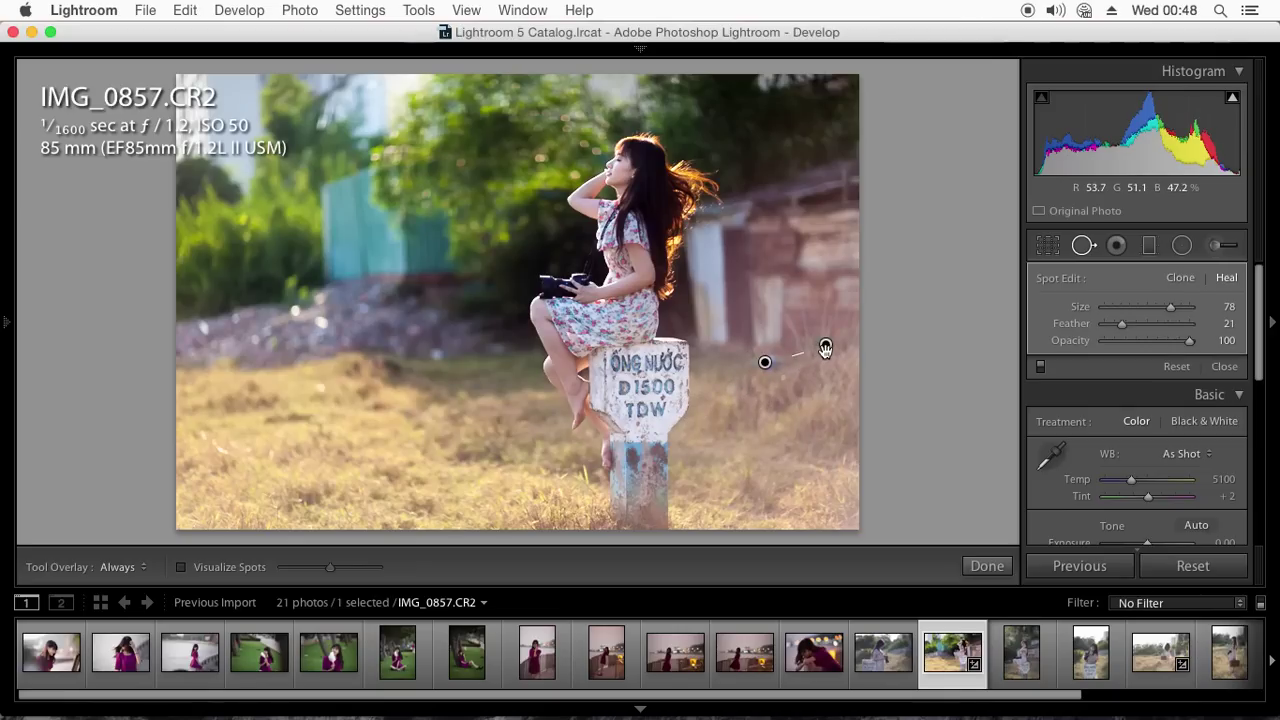
drag(826, 347, 724, 363)
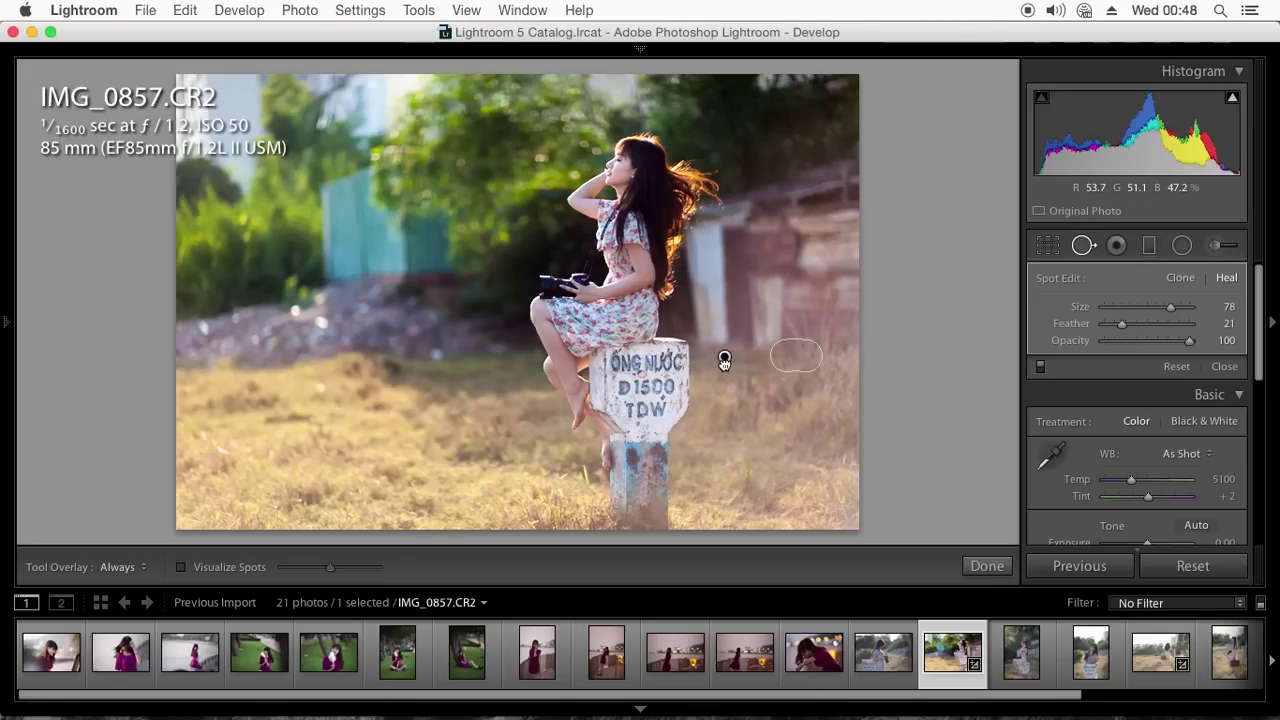
click(984, 564)
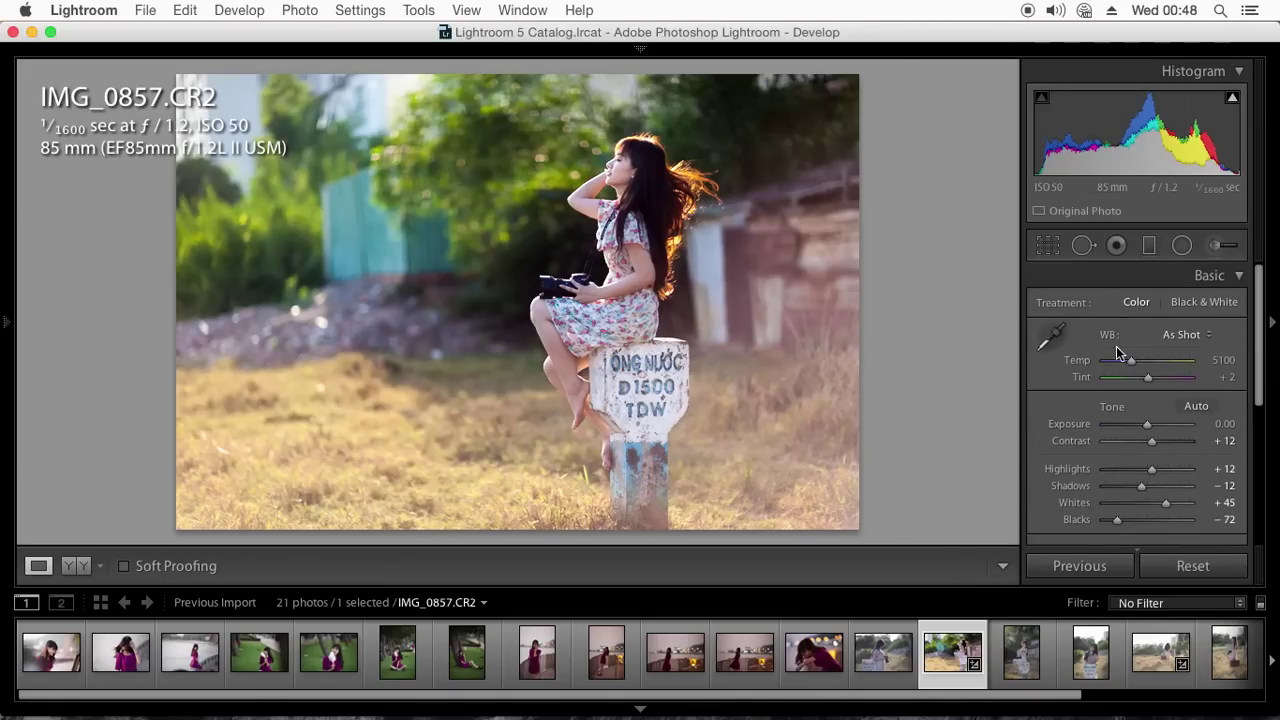
click(1050, 338)
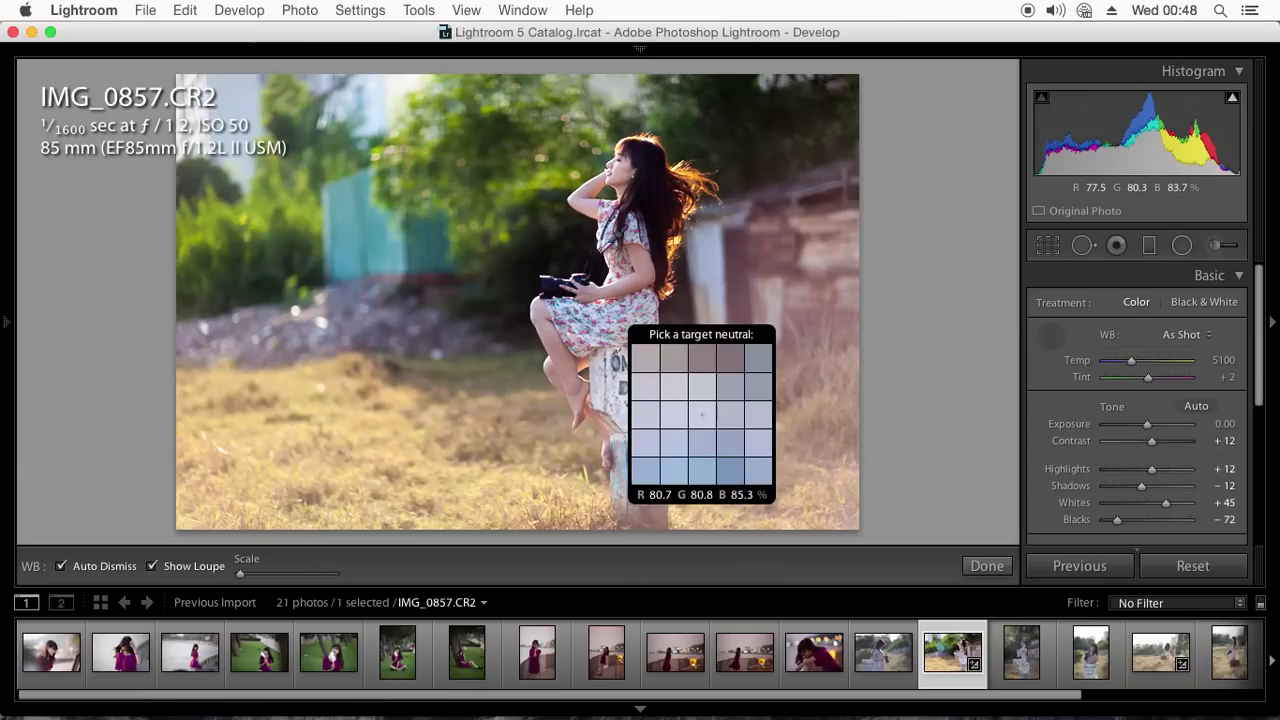
click(650, 139)
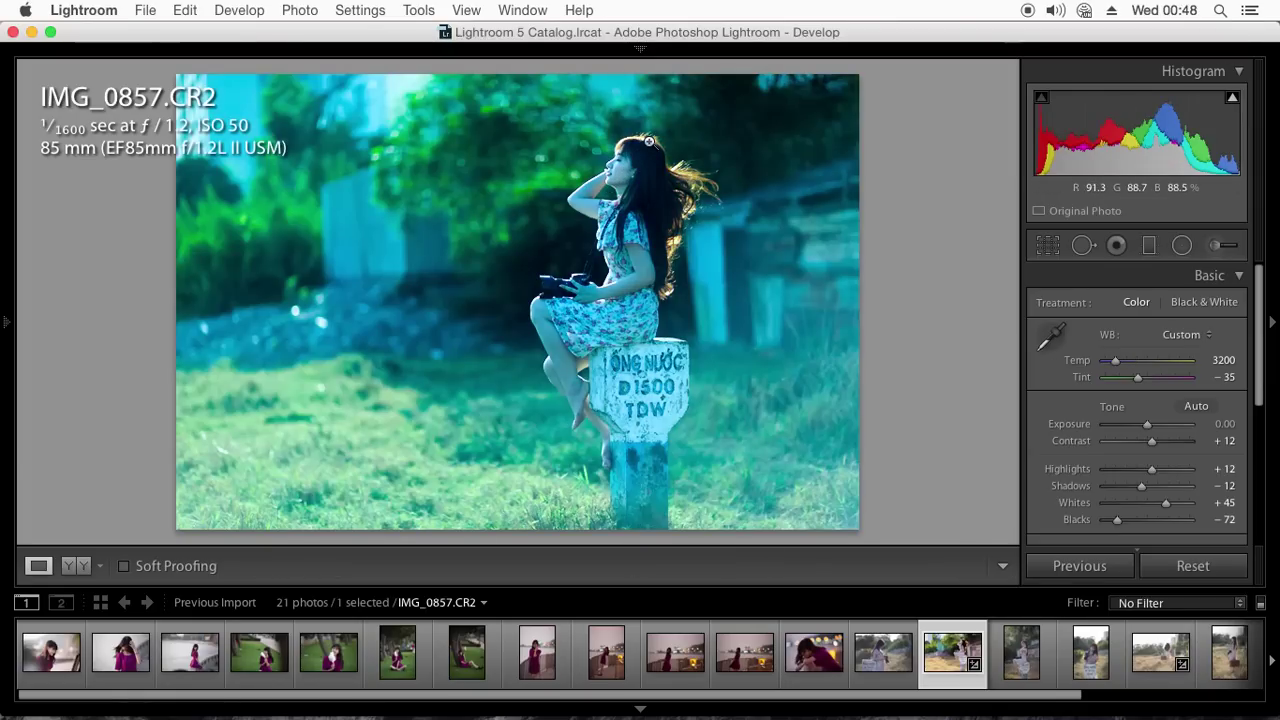
click(690, 162)
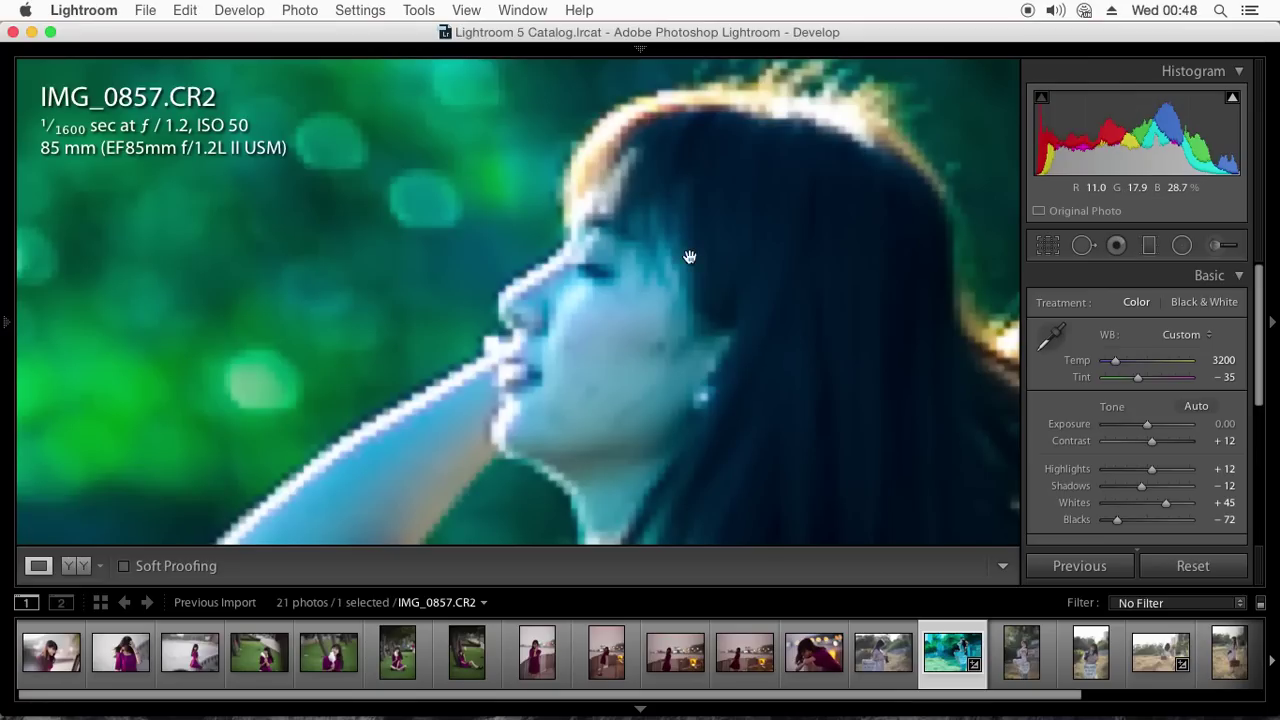
click(1180, 334)
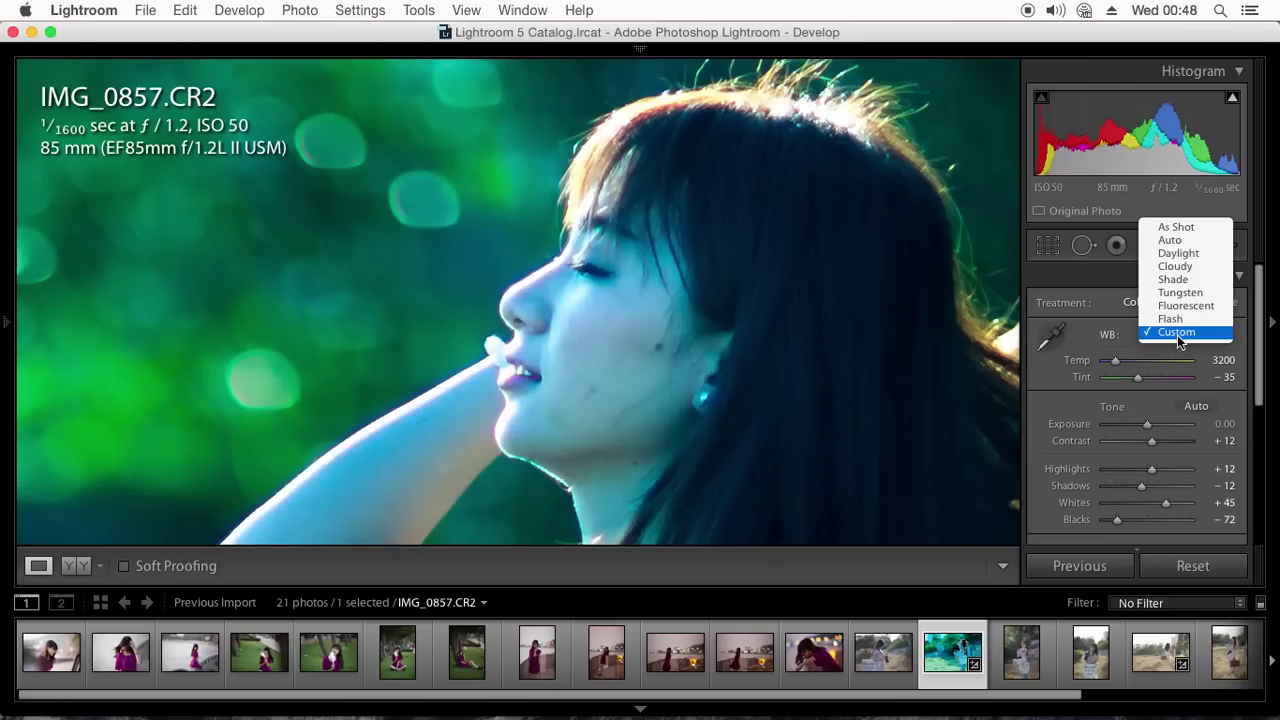
click(1176, 227)
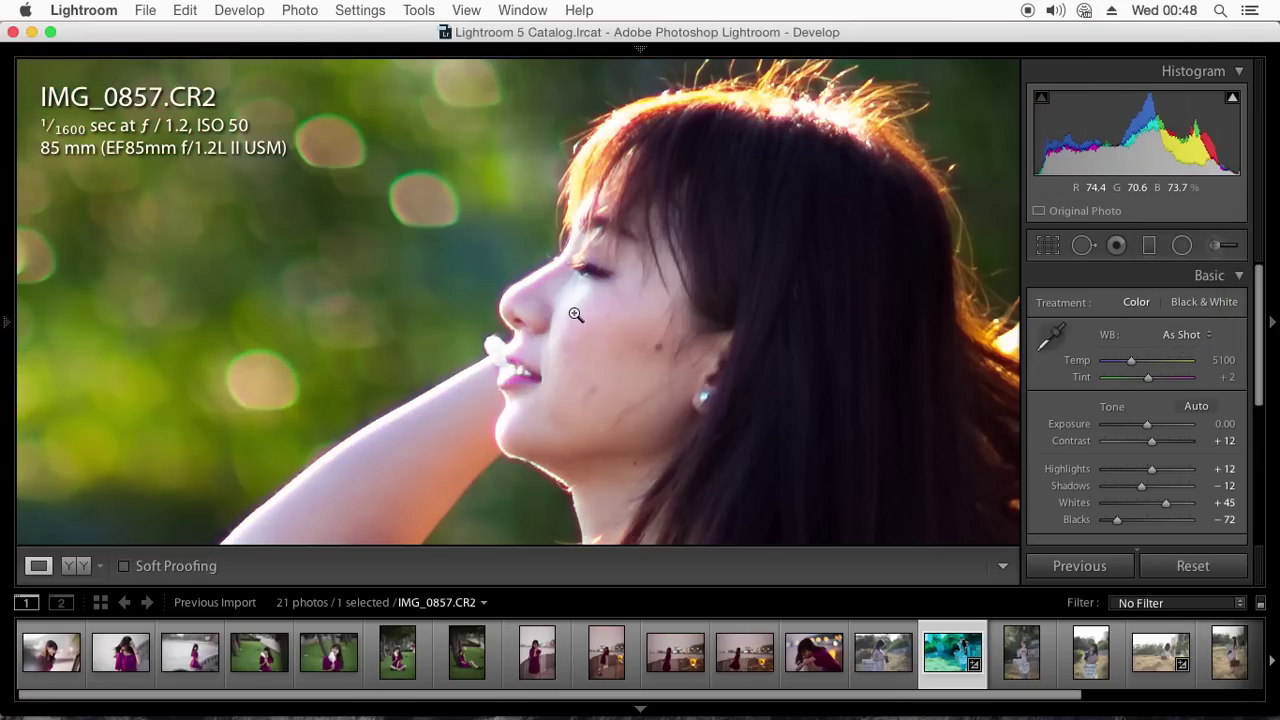
click(575, 315)
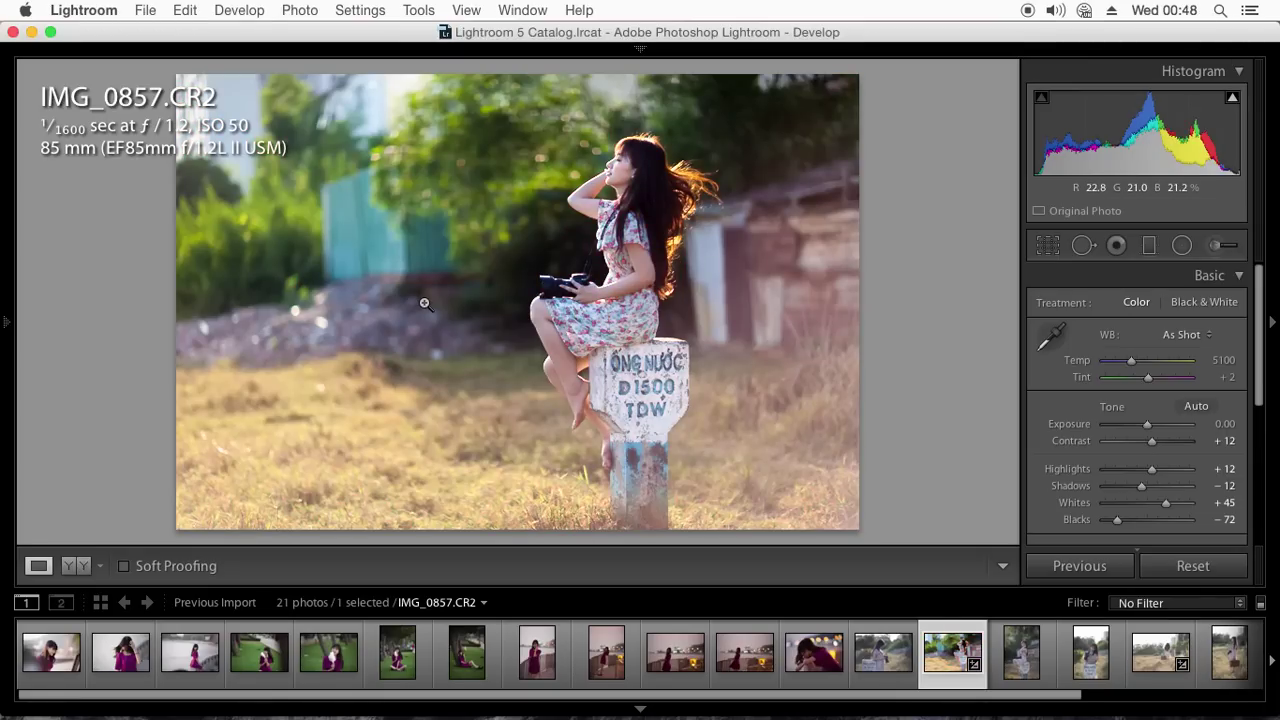
key(backslash)
key(backslash)
key(backslash)
key(backslash)
key(backslash)
key(backslash)
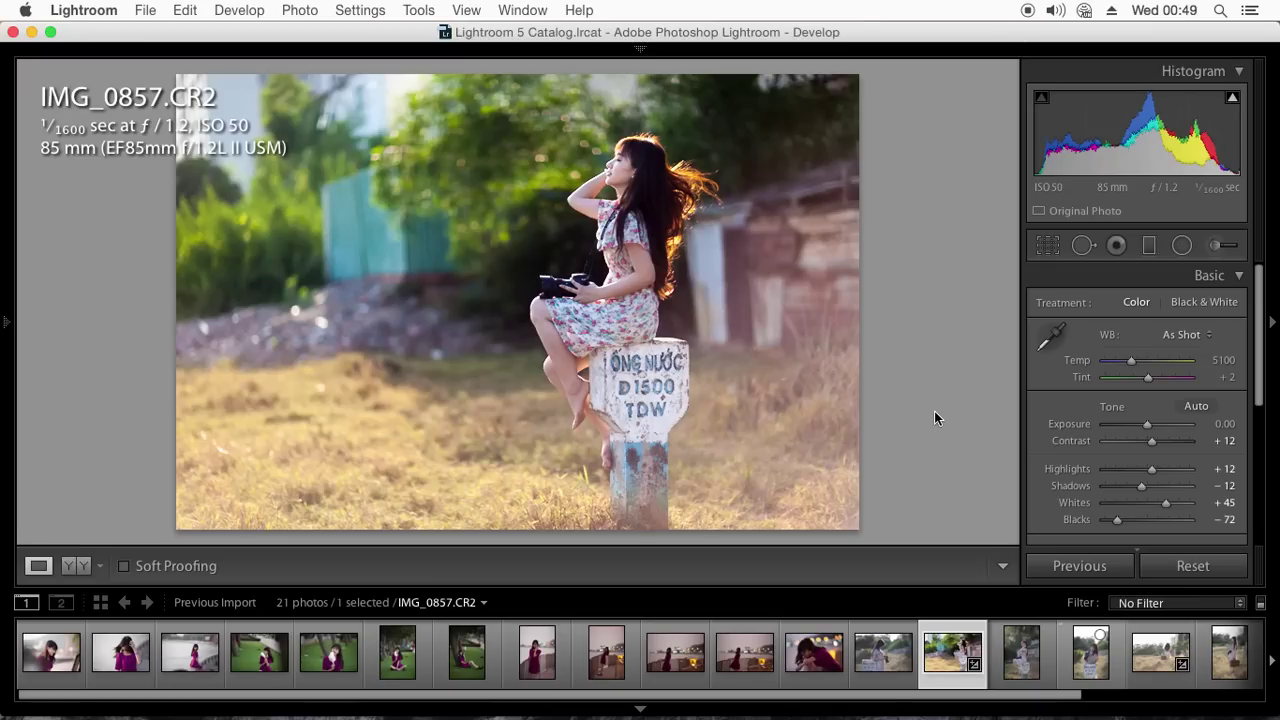
Sync all of IMG_0857's settings onto 6I0A5003.CR2, then show 6I0A5003 alone.
drag(970, 693, 1154, 695)
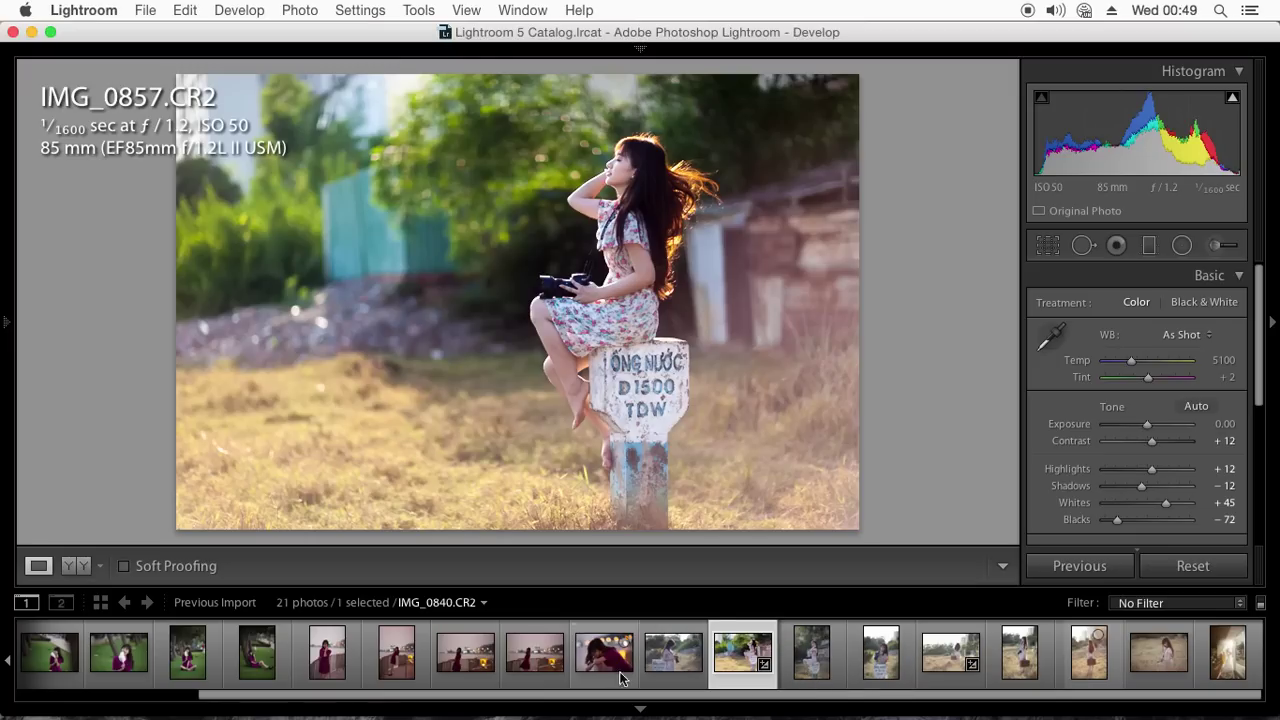
super+click(250, 652)
click(1088, 566)
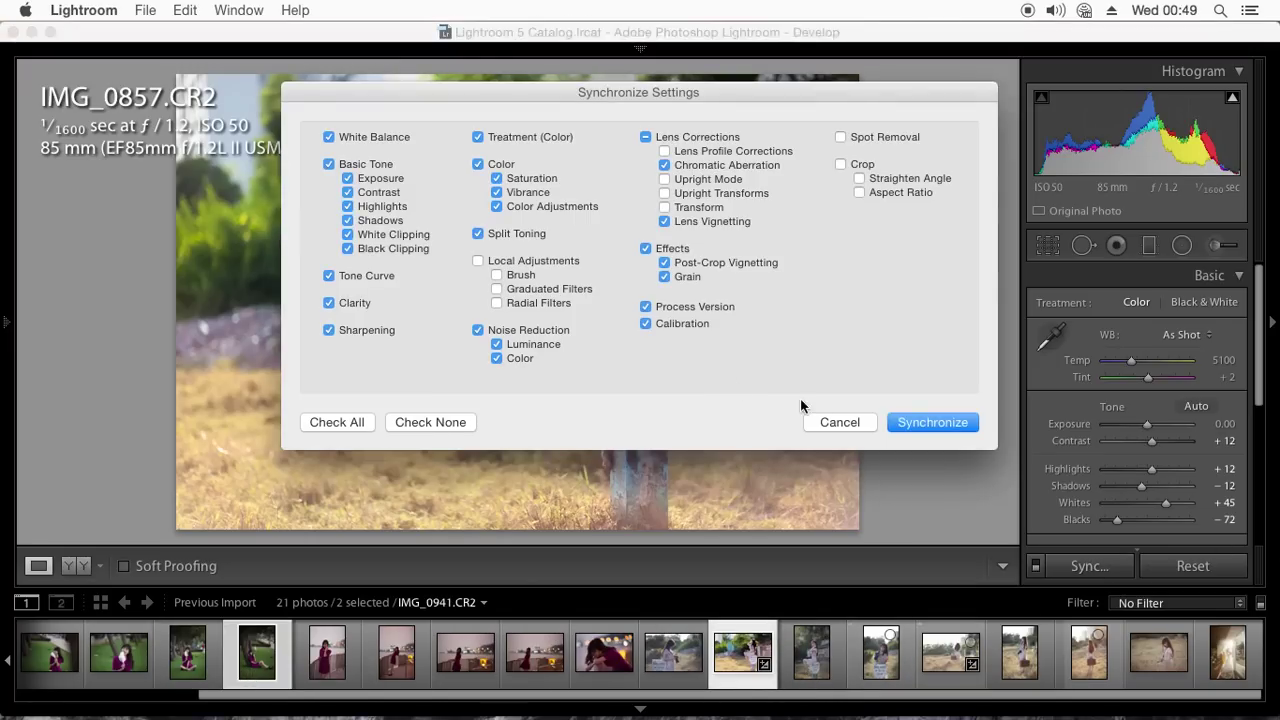
click(960, 422)
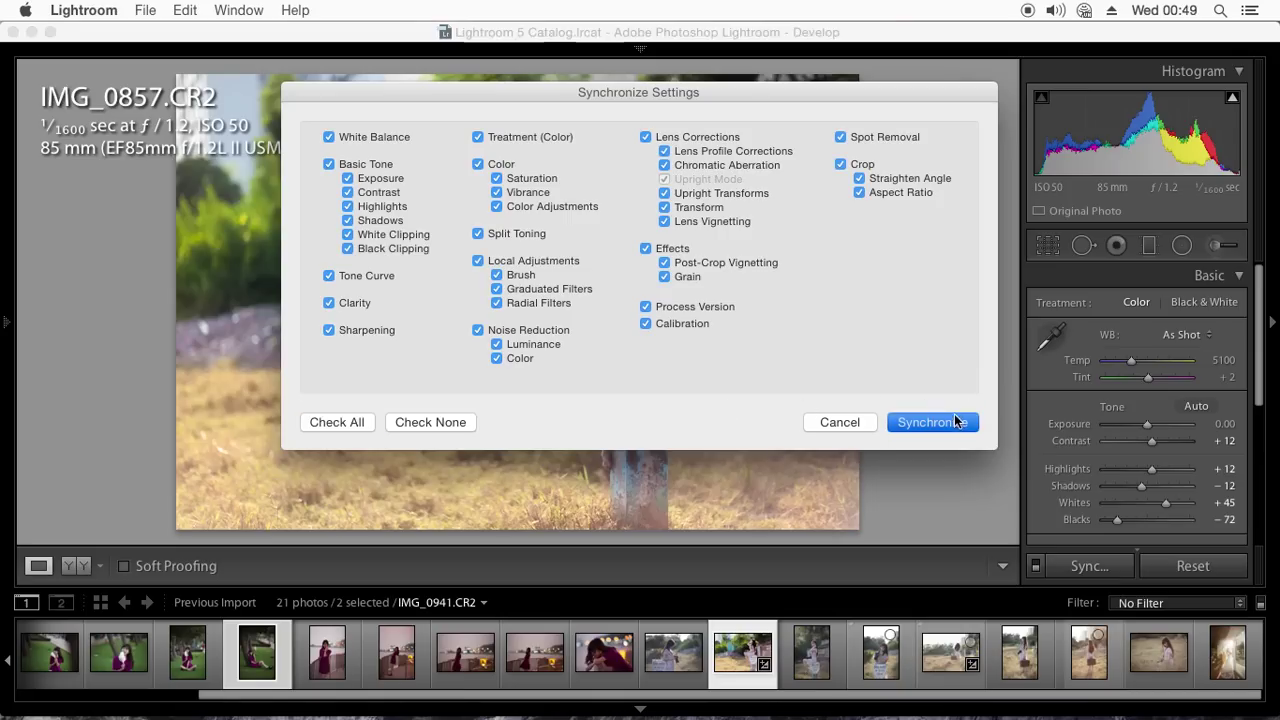
click(252, 655)
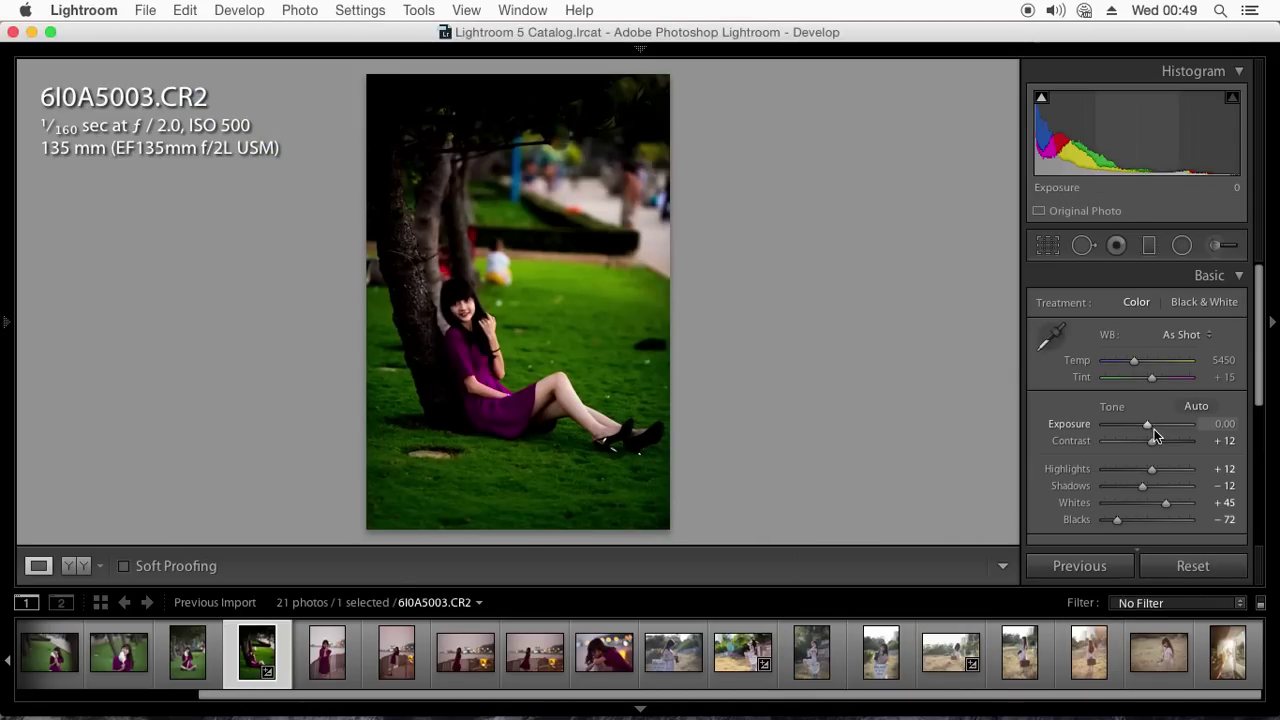
Raise the park portrait's exposure to +1.65 and begin adjusting highlights, blacks and whites.
drag(1154, 429, 1167, 430)
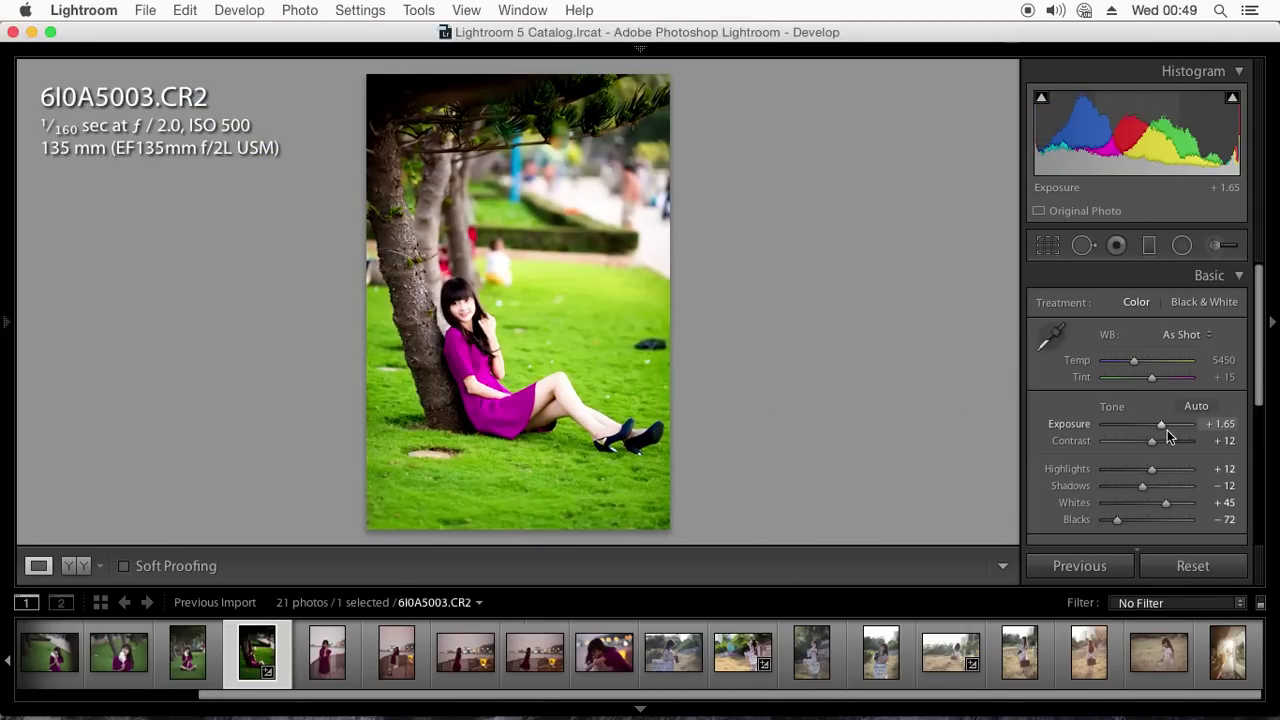
click(1137, 470)
drag(1152, 520, 1146, 520)
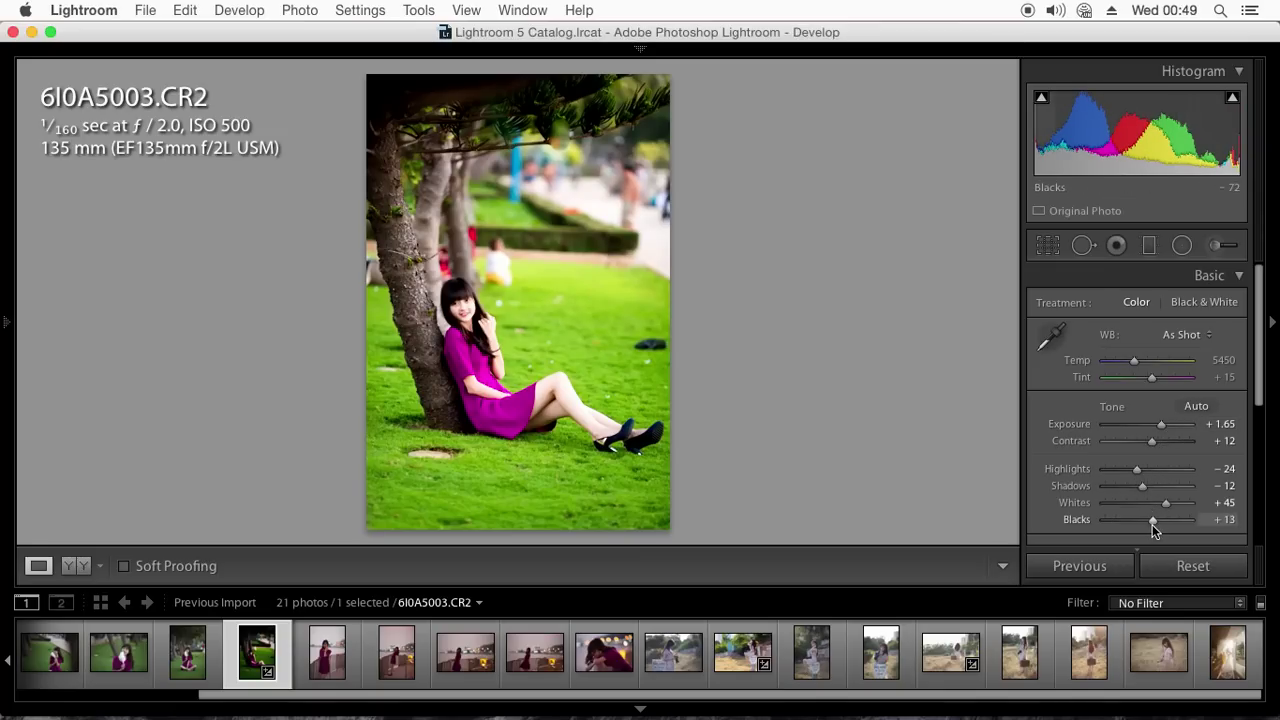
double_click(1146, 505)
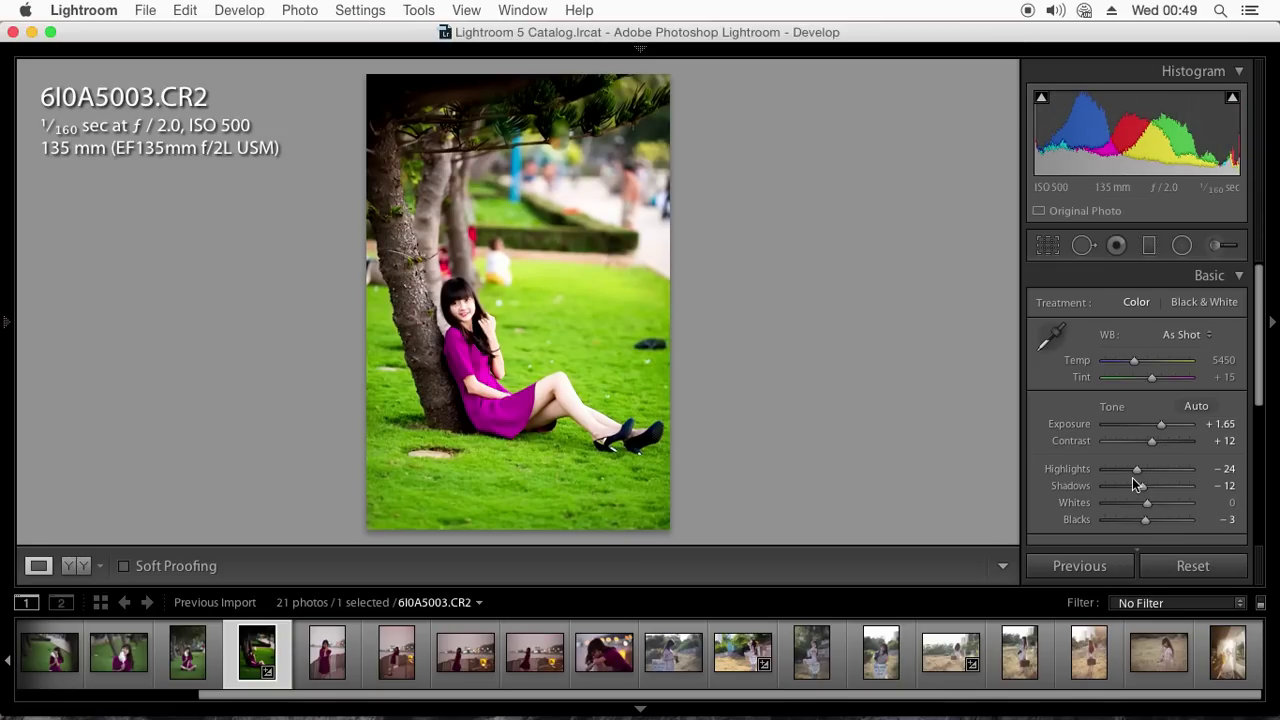
click(1148, 470)
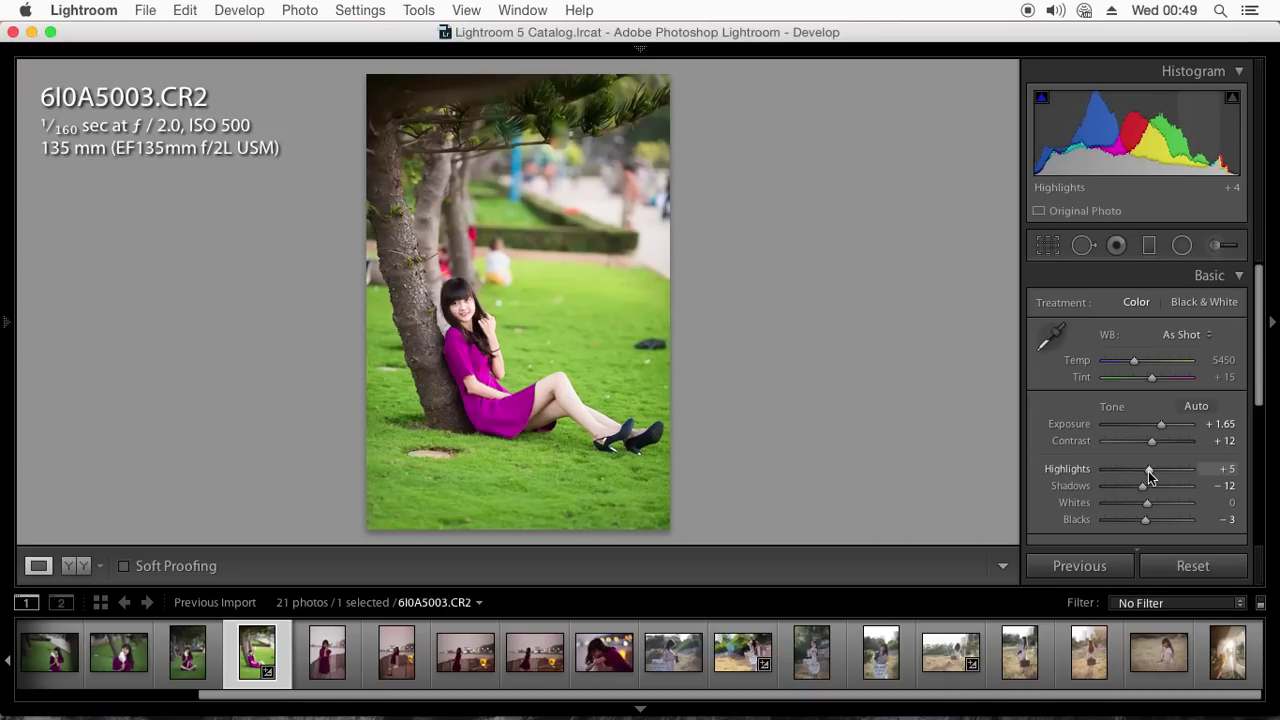
mouse_move(1150, 470)
mouse_down()
mouse_move(1130, 470)
mouse_move(1156, 490)
mouse_up()
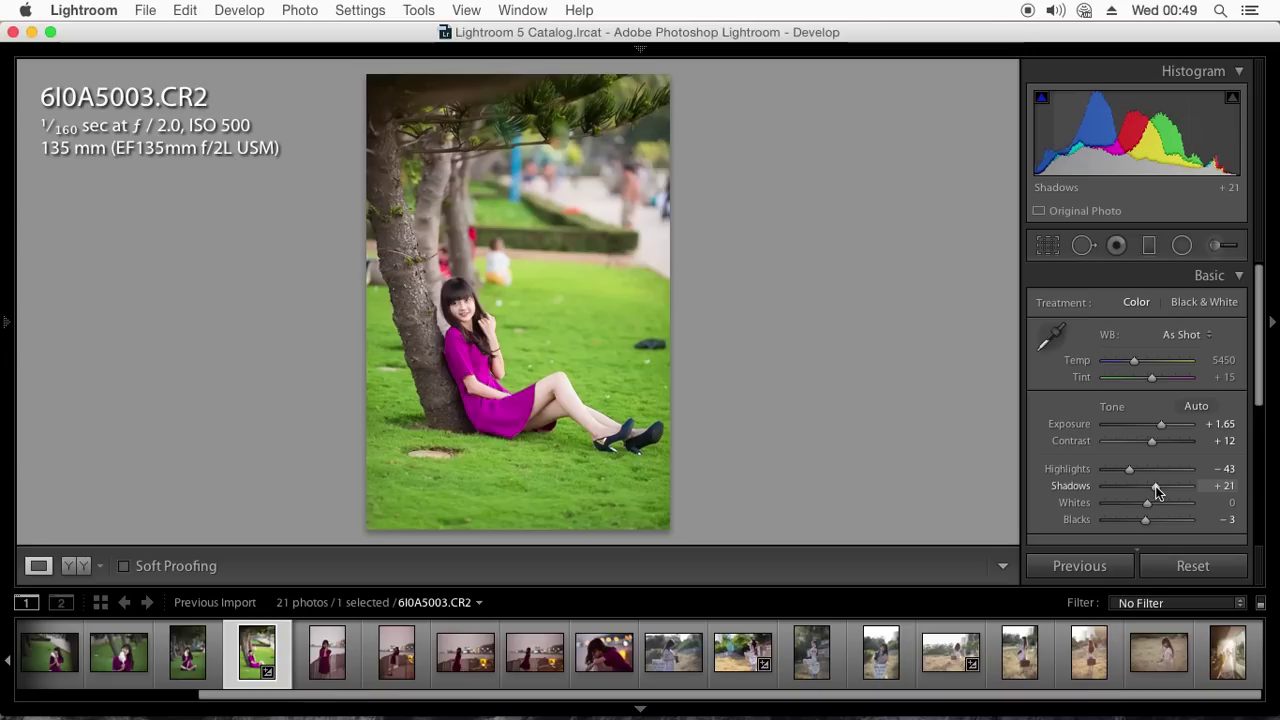
Reset shadows and blacks, brighten whites to +20, and lower highlights to -51 while checking the face.
double_click(1068, 469)
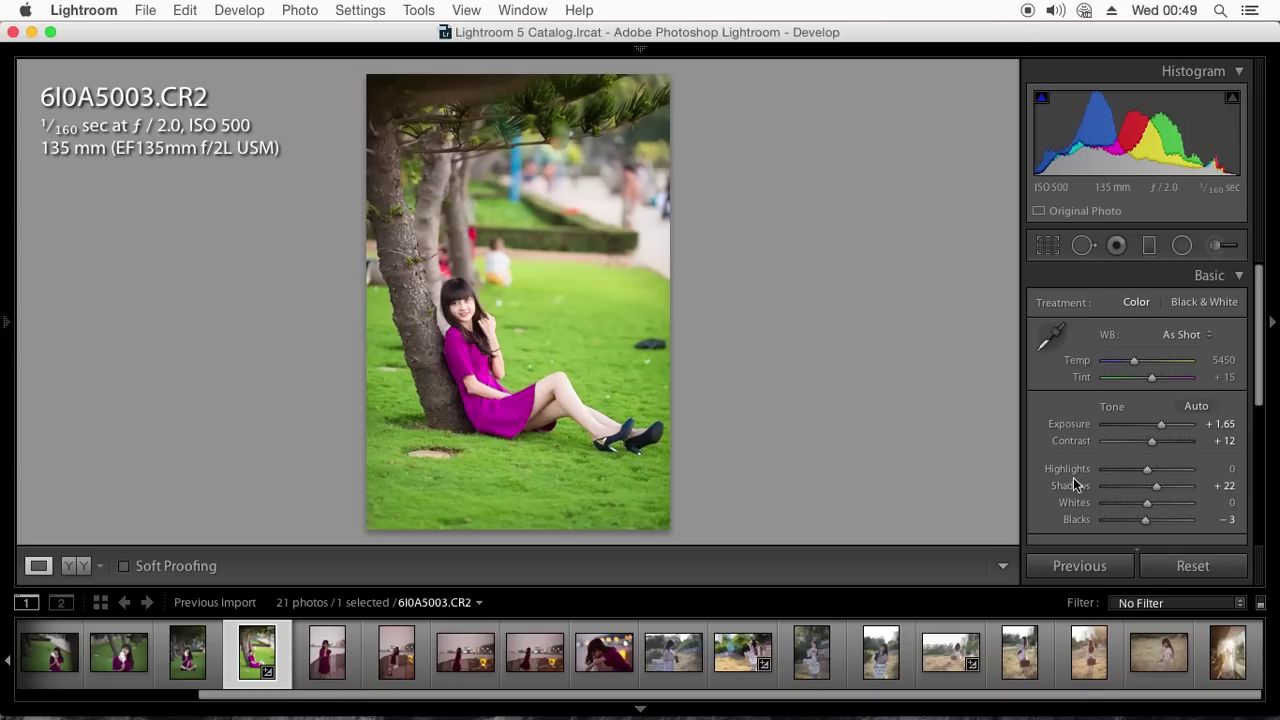
double_click(1075, 520)
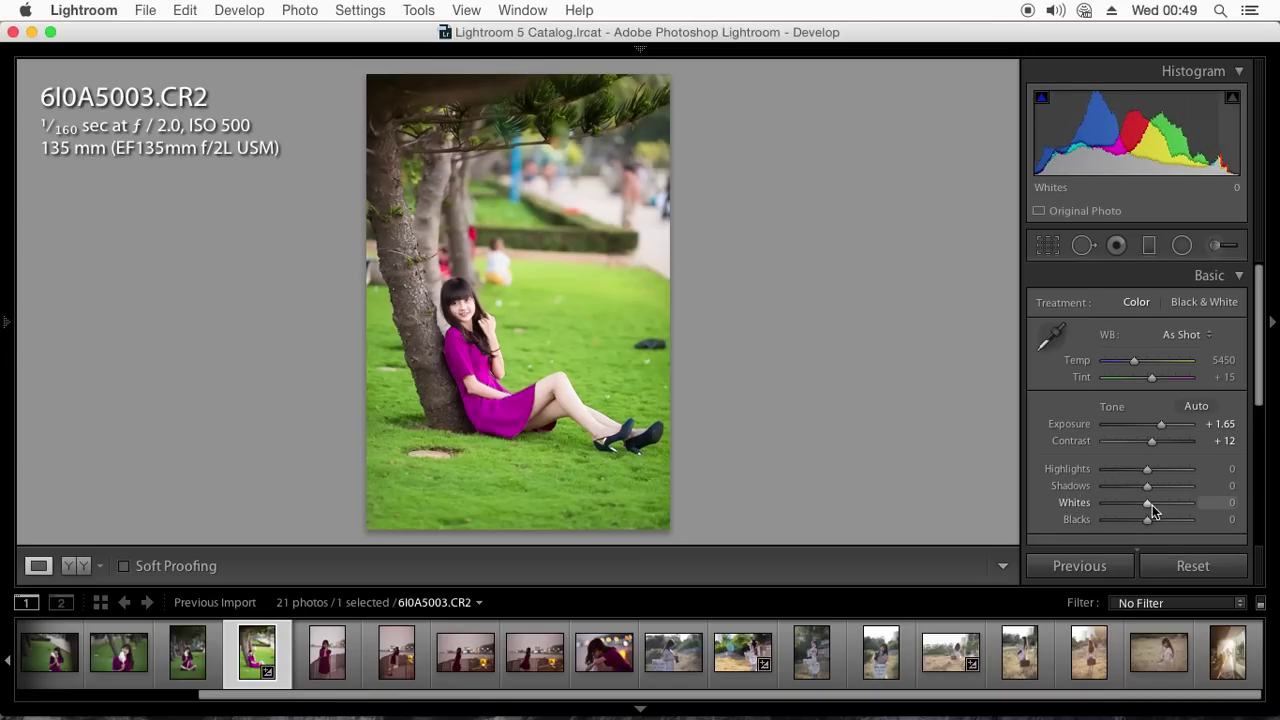
mouse_move(1147, 503)
mouse_down()
mouse_move(1170, 510)
mouse_move(1156, 517)
mouse_up()
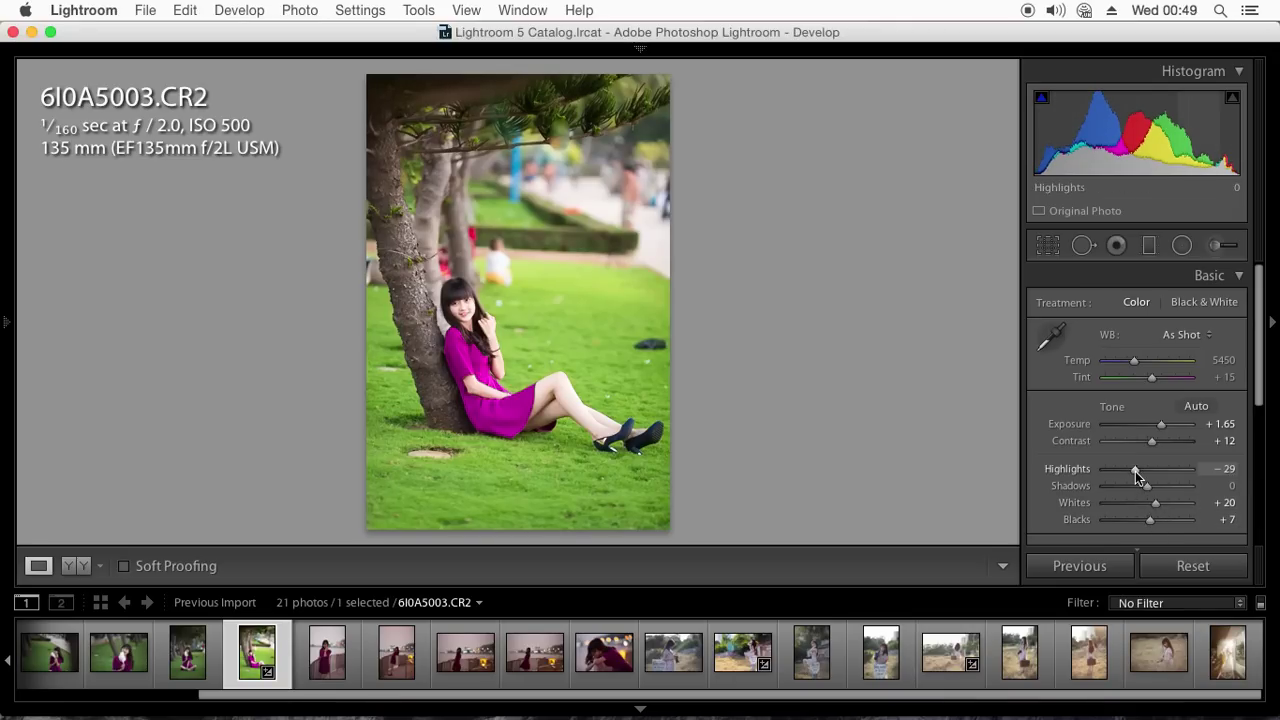
click(452, 300)
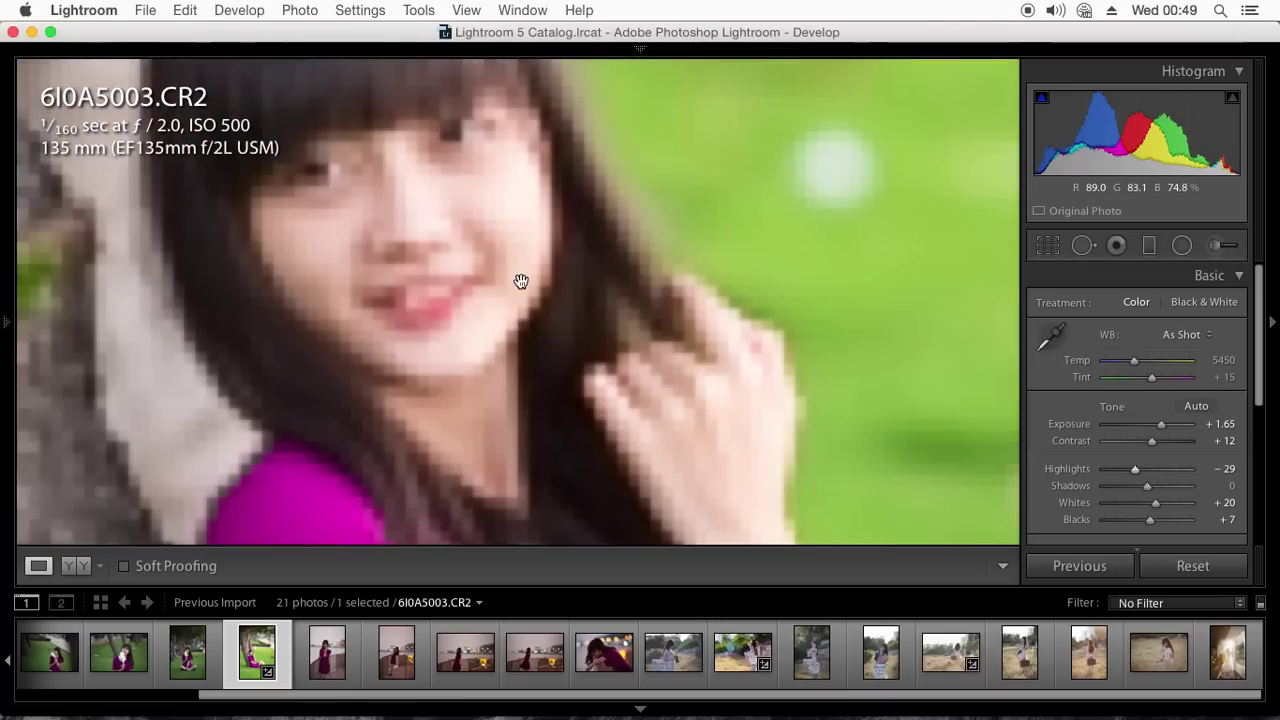
click(1124, 472)
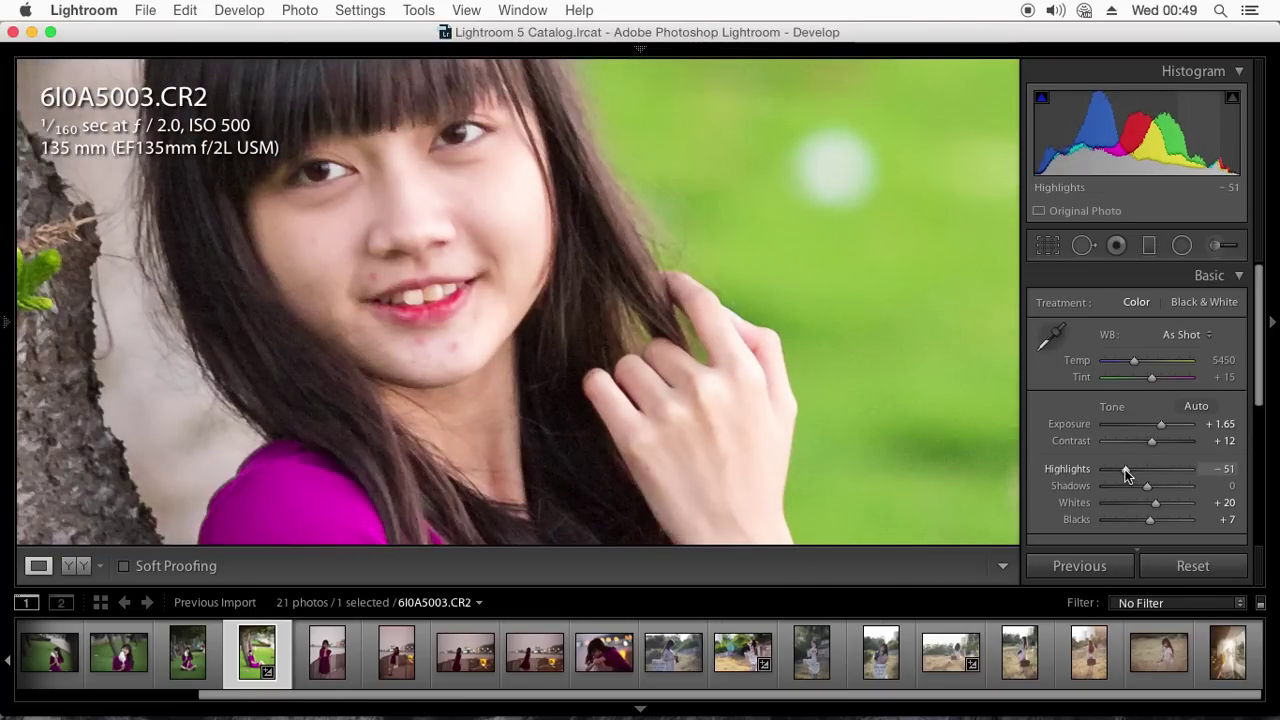
click(665, 265)
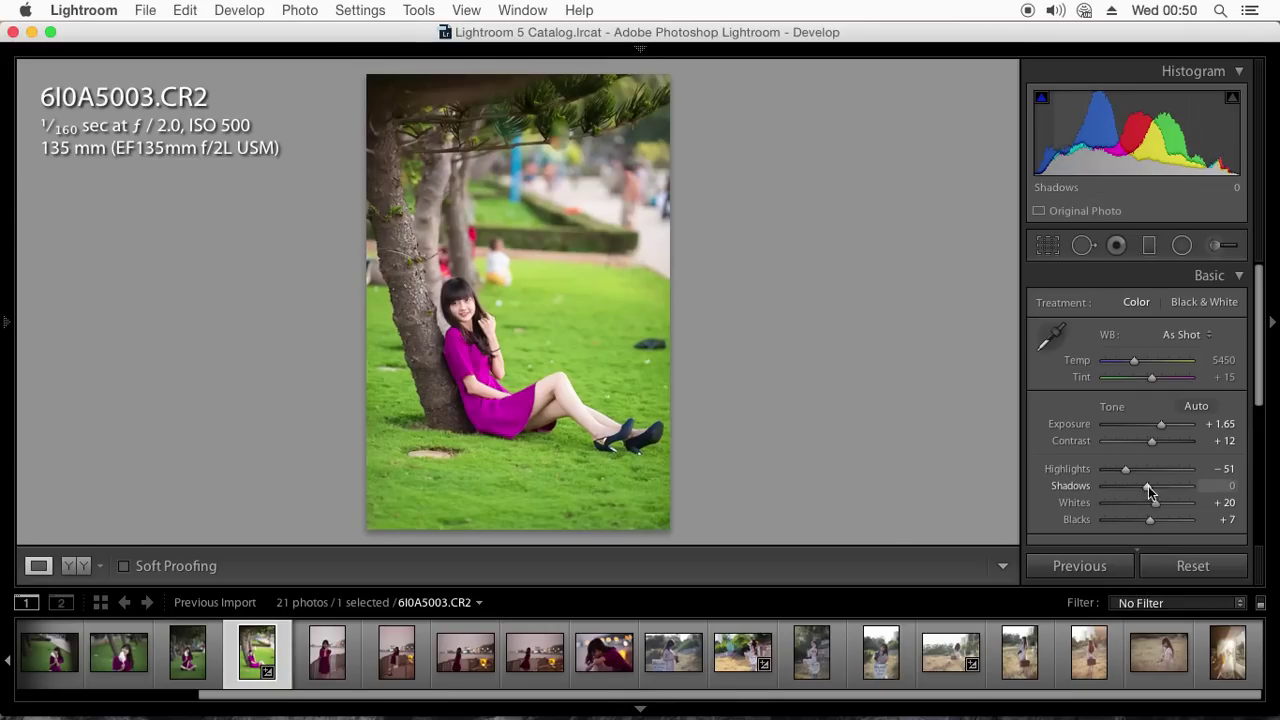
Check the before/after view, boost the park portrait's vibrance to +58, and reselect IMG_0857.
key(backslash)
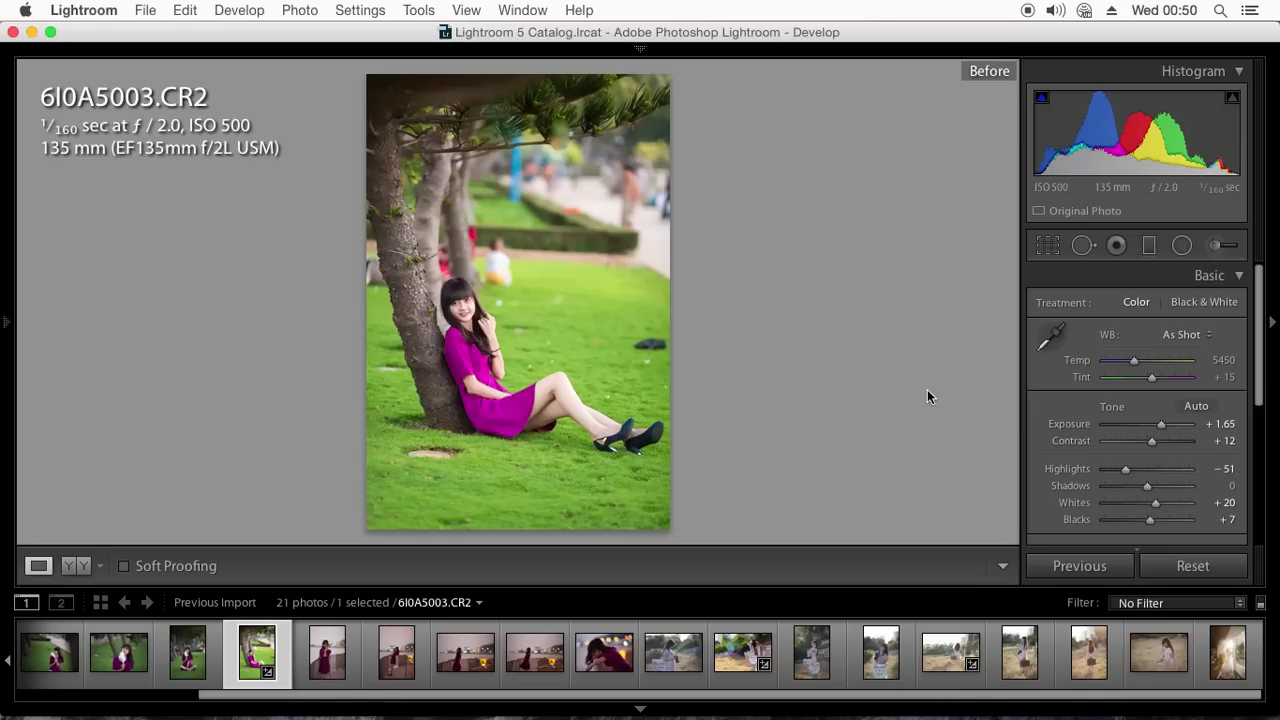
key(backslash)
key(backslash)
key(backslash)
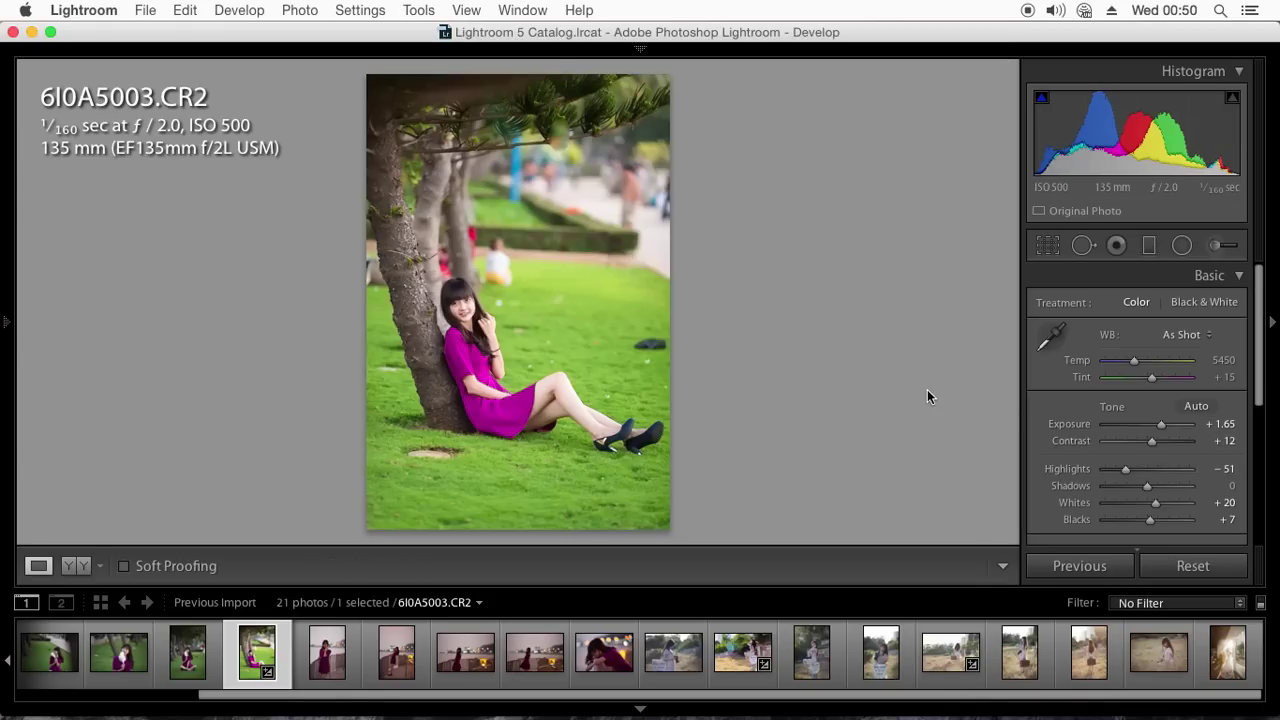
scroll(1258, 345, down, 3)
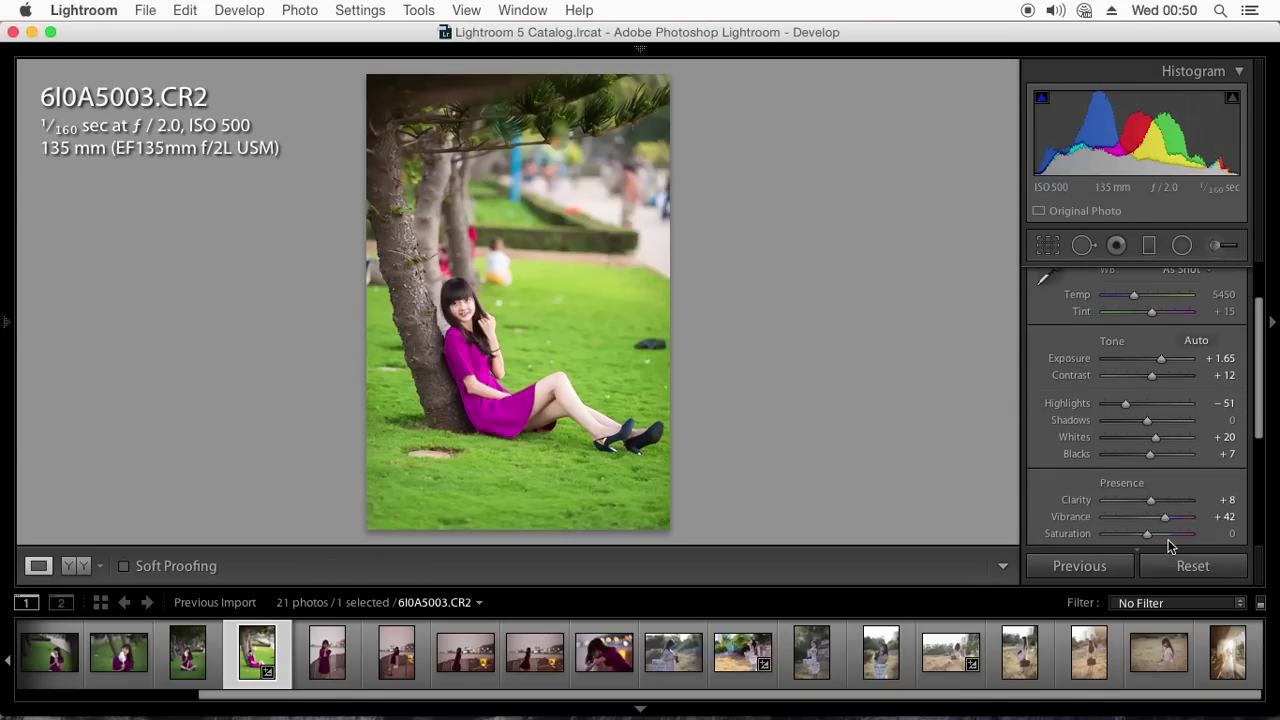
drag(1168, 522, 1175, 522)
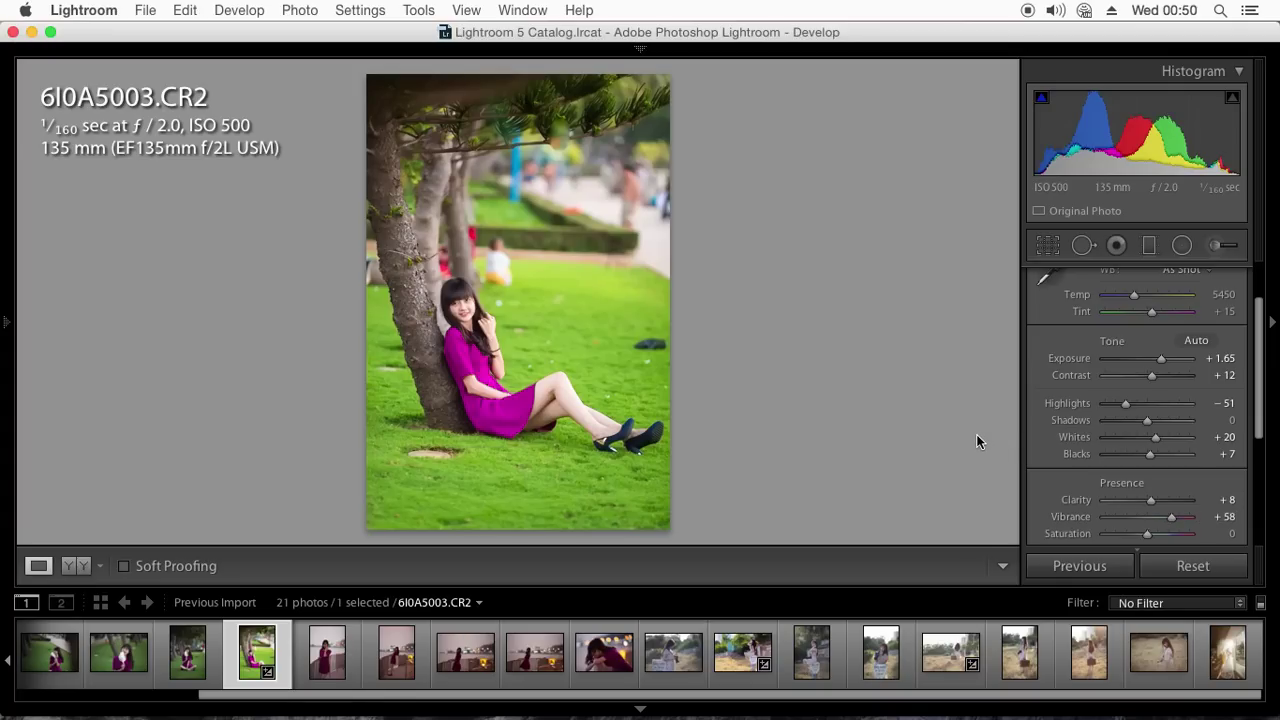
click(731, 684)
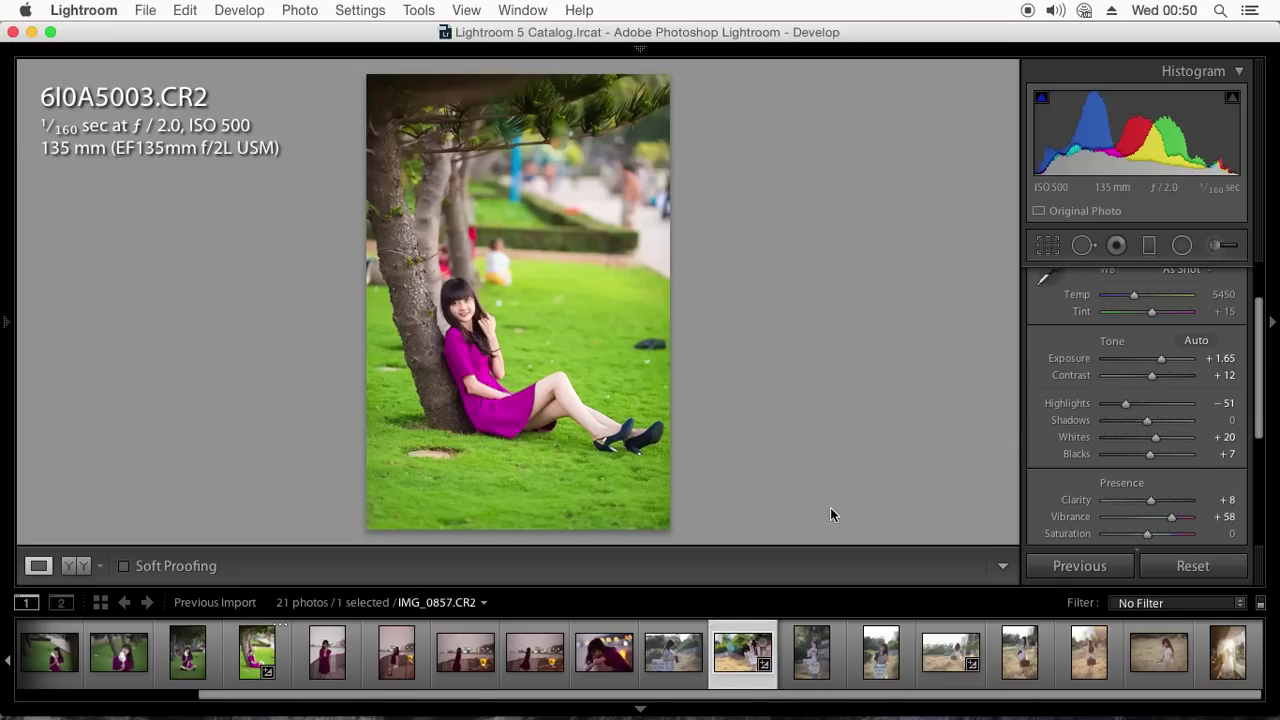